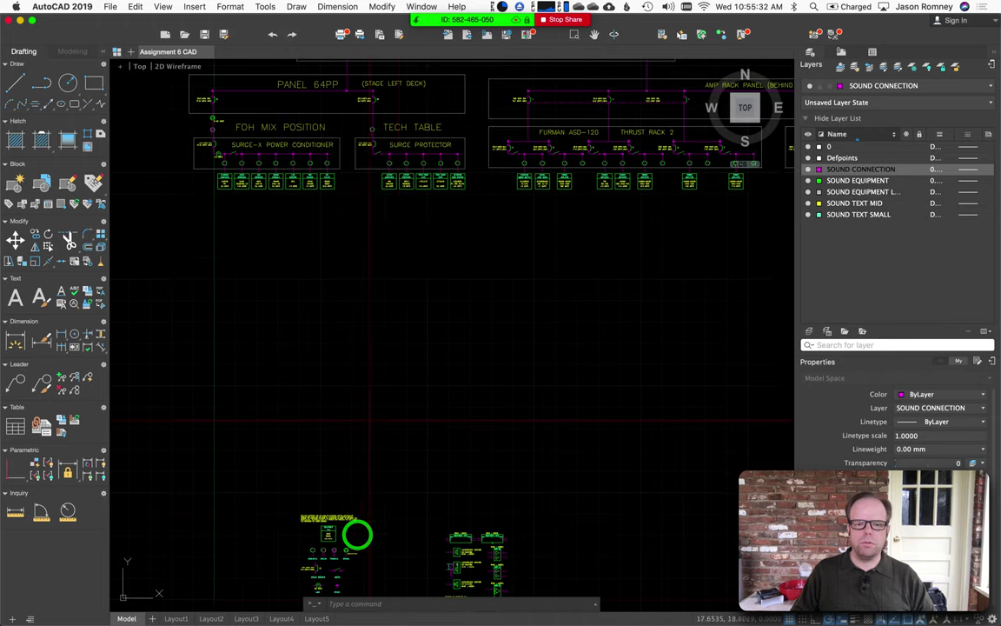
Step: Look over the power distribution diagram and the breaker circuits in the Furman ASD-120 rack
left_click_drag(413, 320, 361, 475)
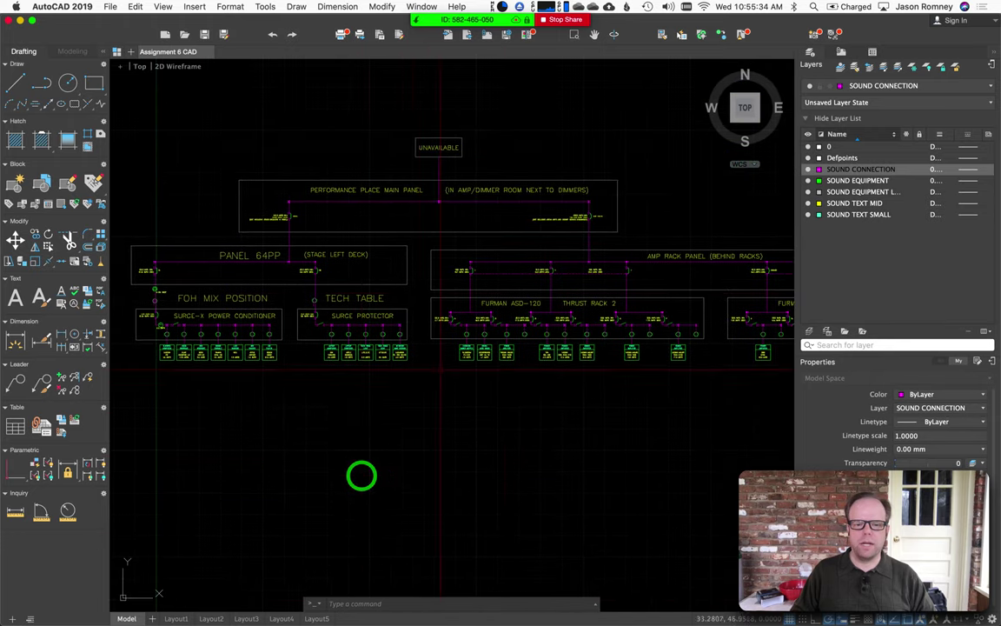
scroll(538, 271, "up", 5)
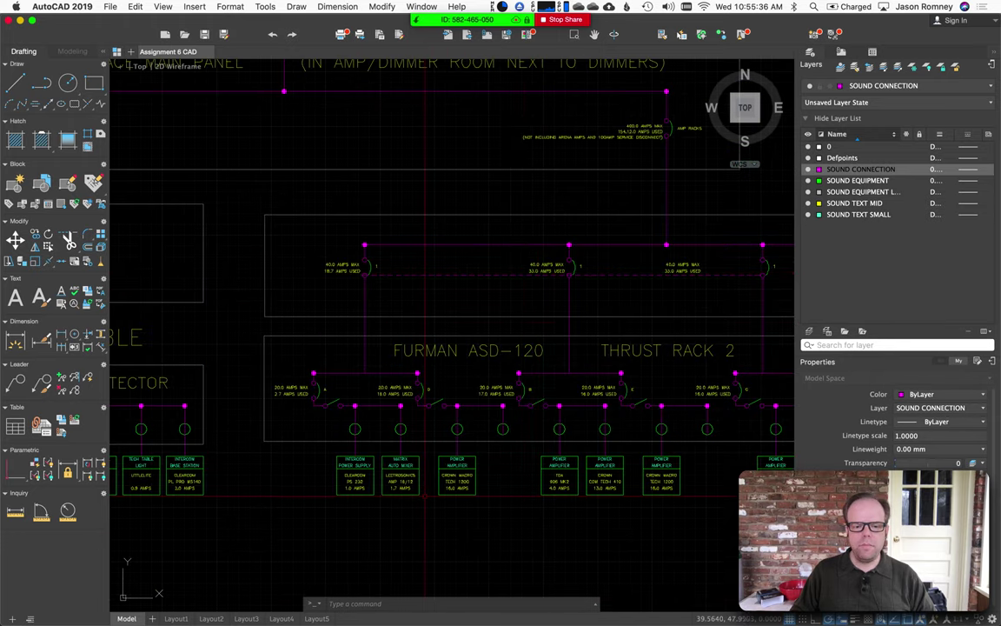
scroll(425, 497, "up", 5)
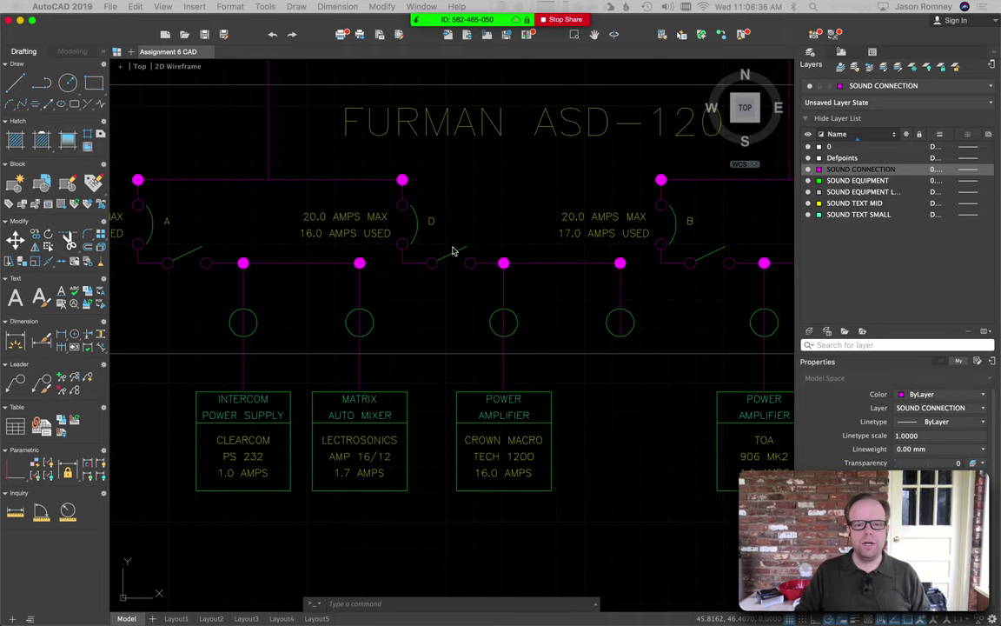
scroll(452, 251, "down", 3)
scroll(452, 251, "down", 3)
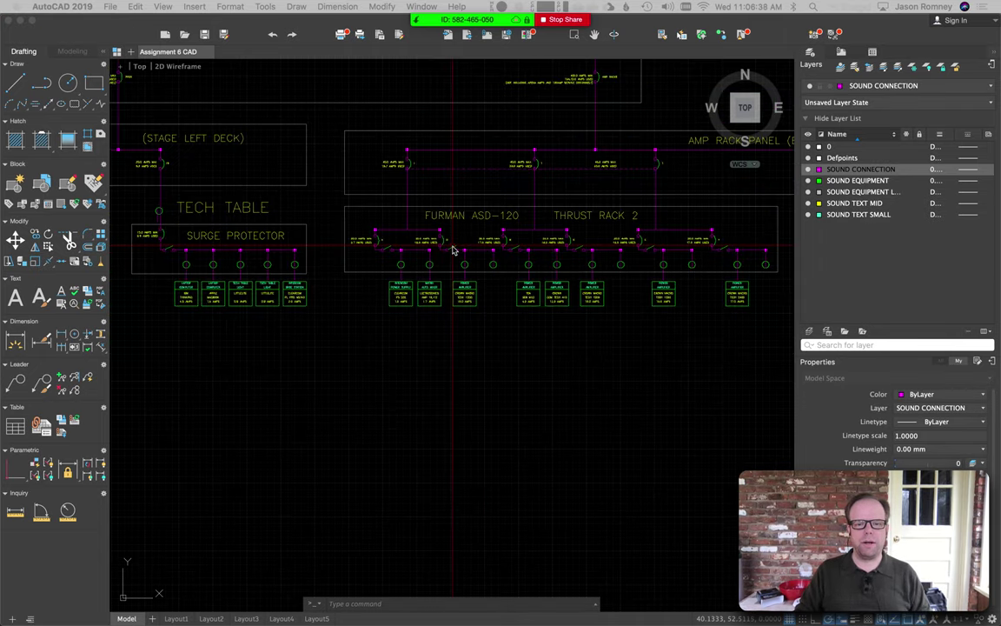
left_click(400, 346)
key("Escape")
key("Escape")
Step: Examine the current draw of each equipment box fed by the tech table surge protector, from laptops to intercom base station
scroll(144, 344, "up", 4)
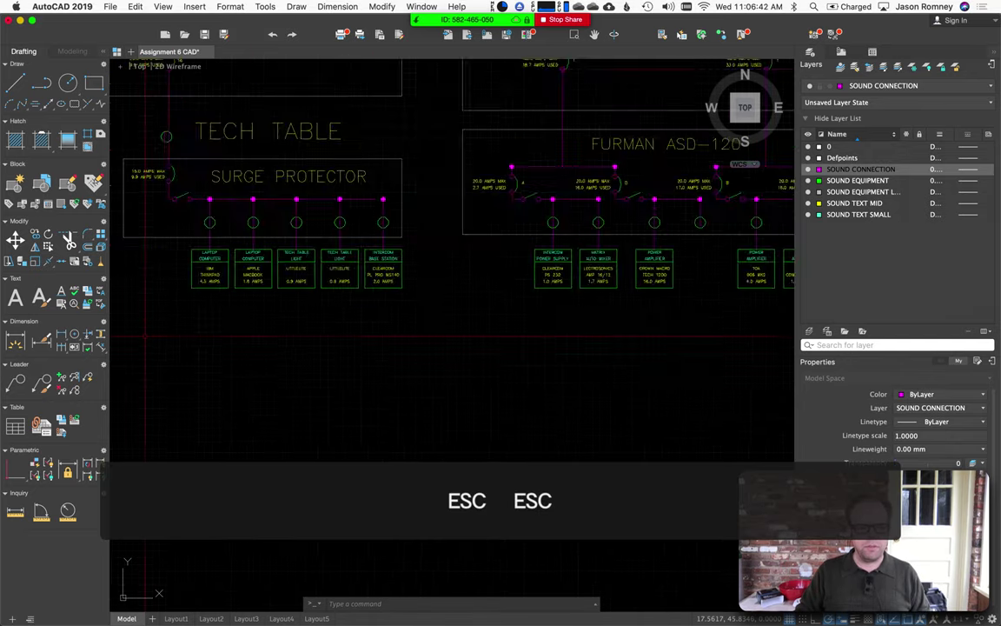
scroll(270, 236, "up", 2)
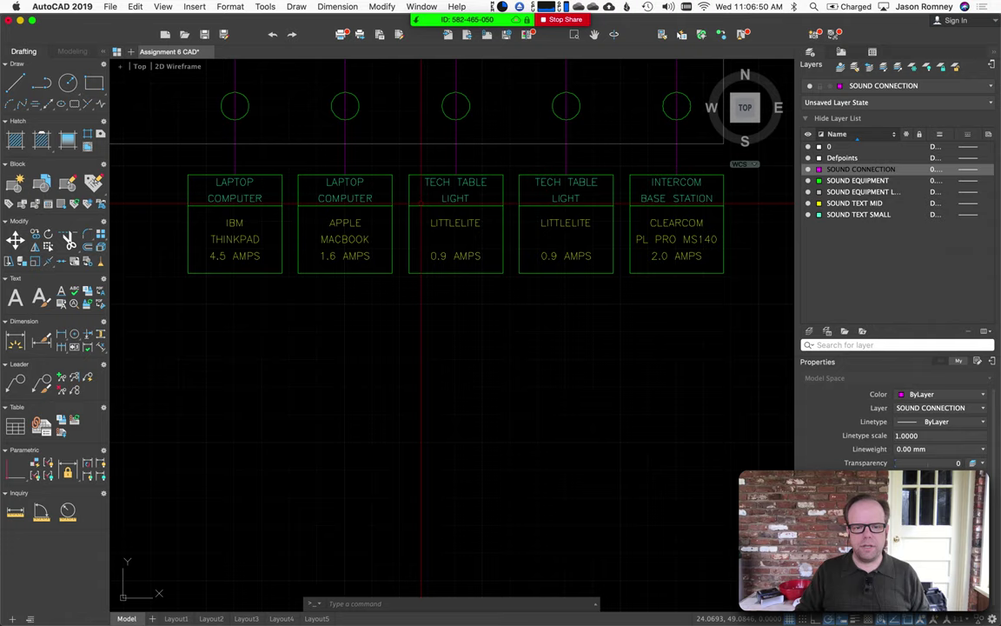
scroll(378, 195, "up", 2)
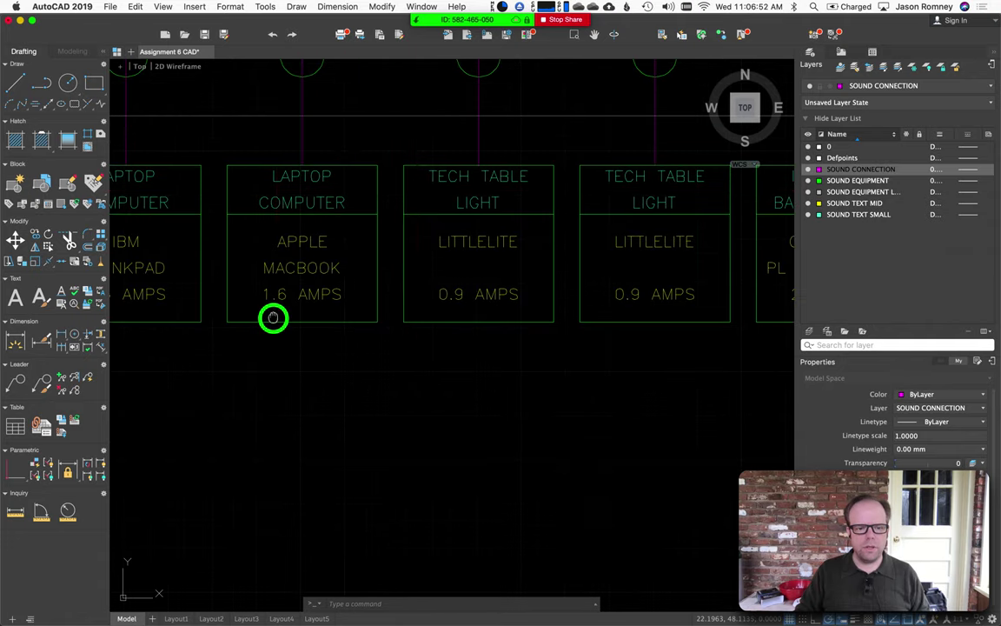
left_click_drag(272, 318, 412, 325)
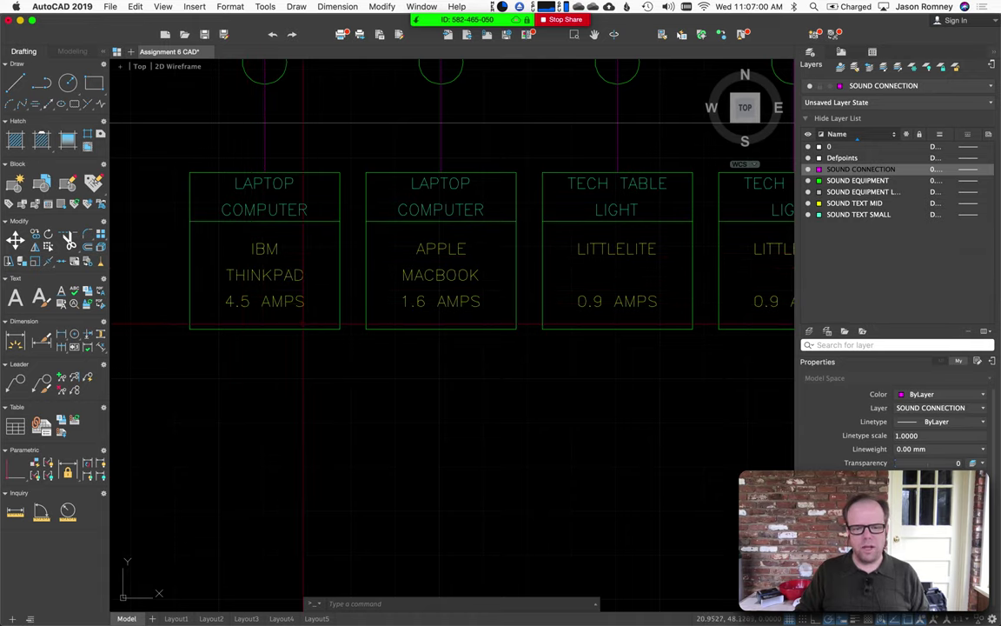
left_click_drag(433, 364, 373, 382)
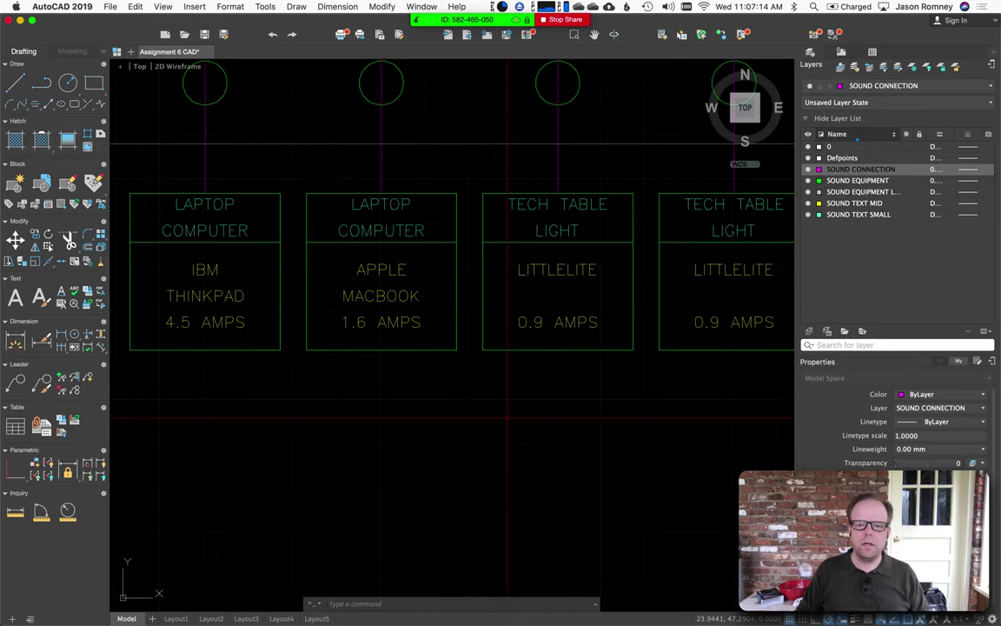
left_click_drag(486, 419, 348, 429)
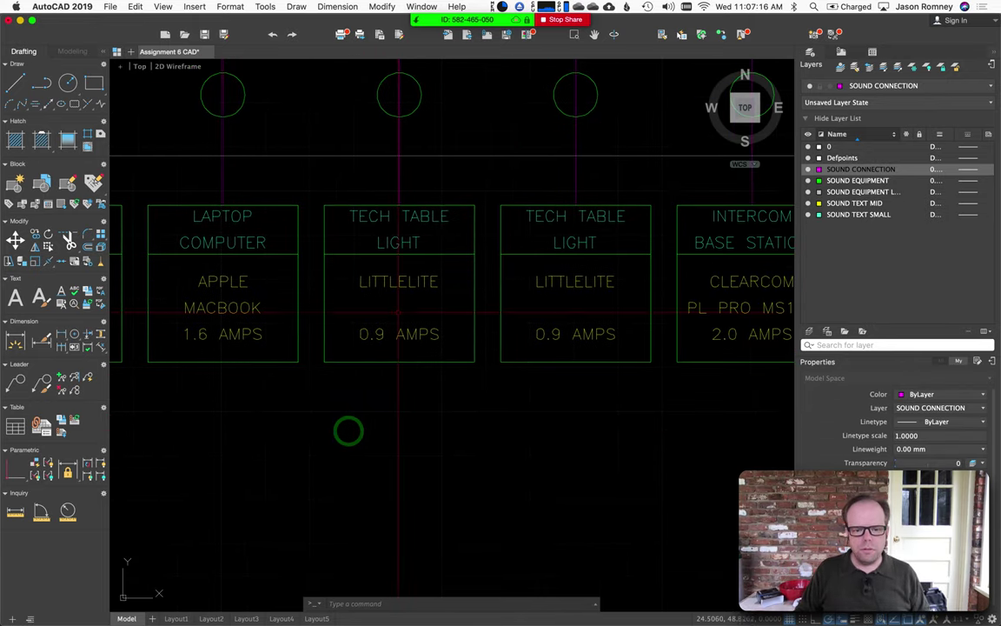
left_click_drag(552, 400, 304, 418)
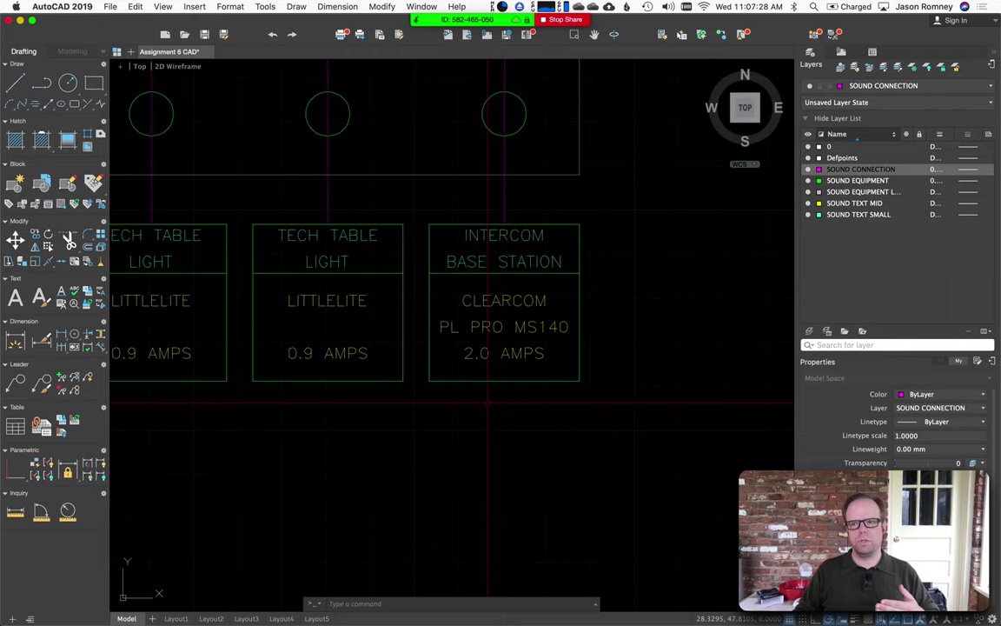
scroll(486, 403, "down", 2)
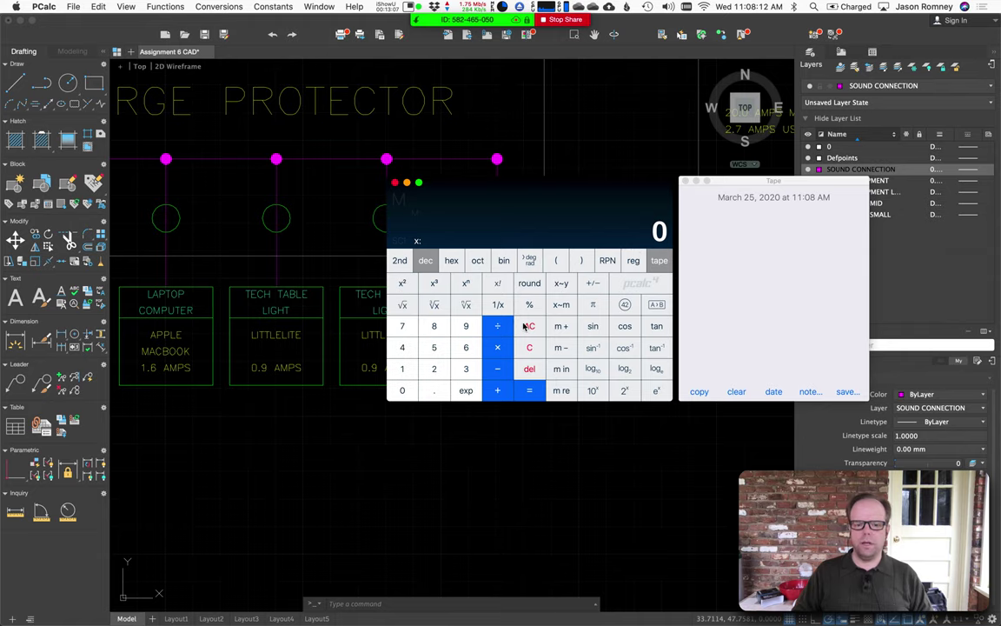
Step: In PCalc, divide 120 by 87, and return to the AutoCAD drawing
left_click_drag(468, 184, 279, 200)
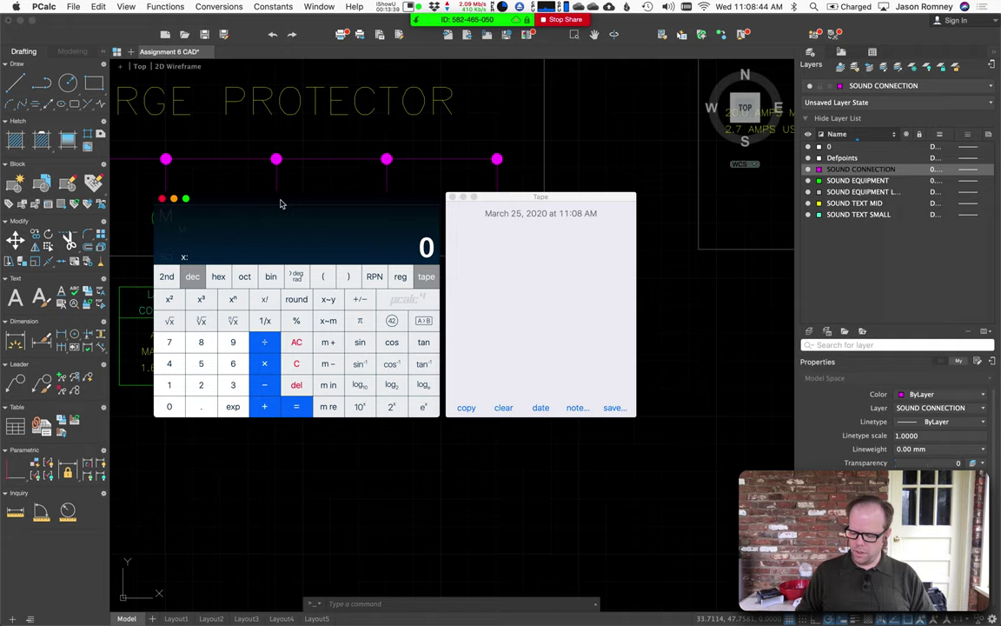
type("120")
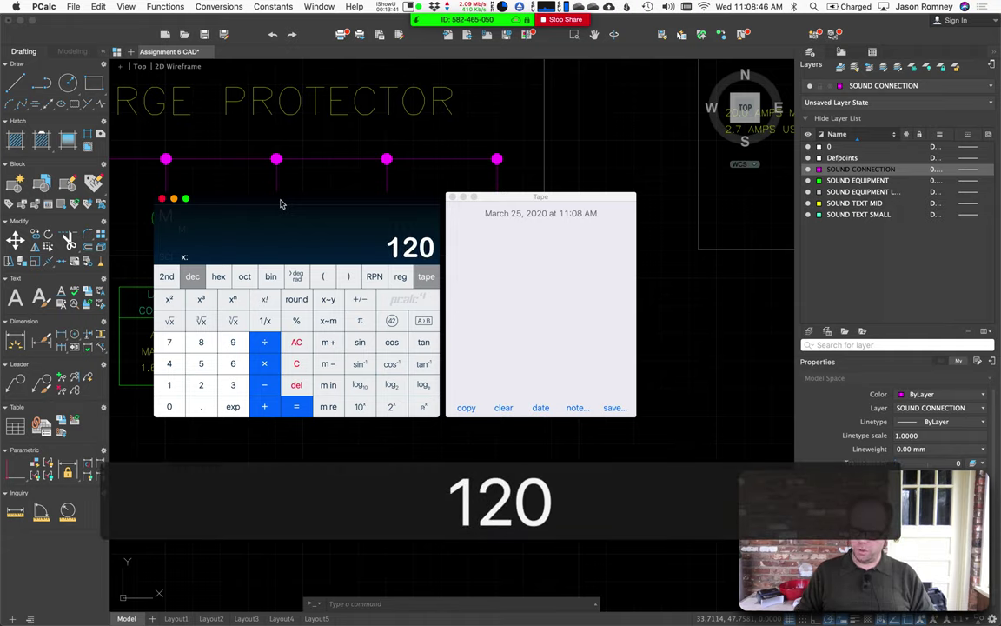
type("/87")
key("Return")
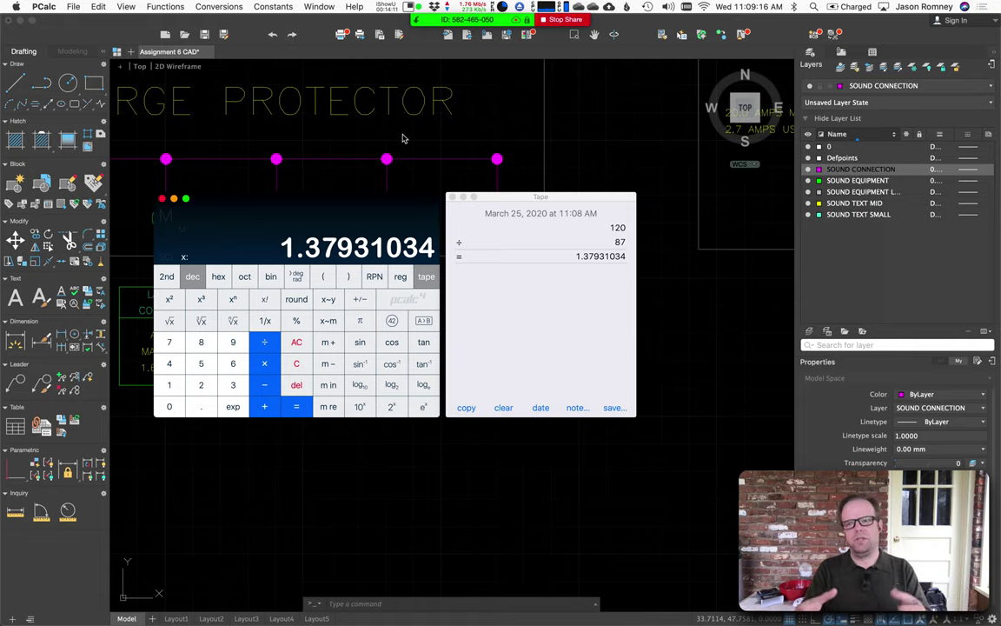
left_click(395, 458)
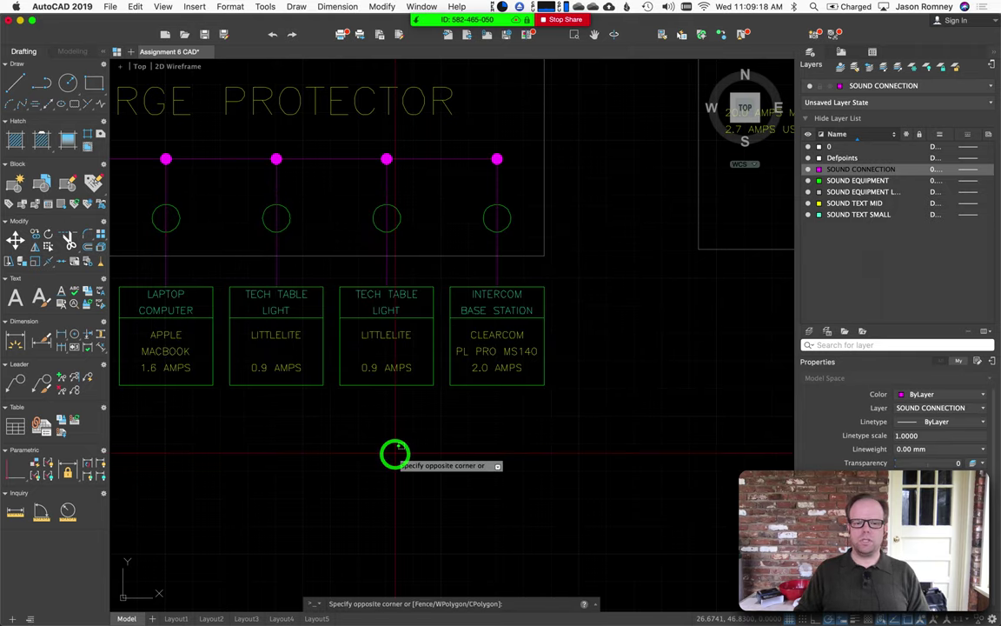
key("Escape")
key("Escape")
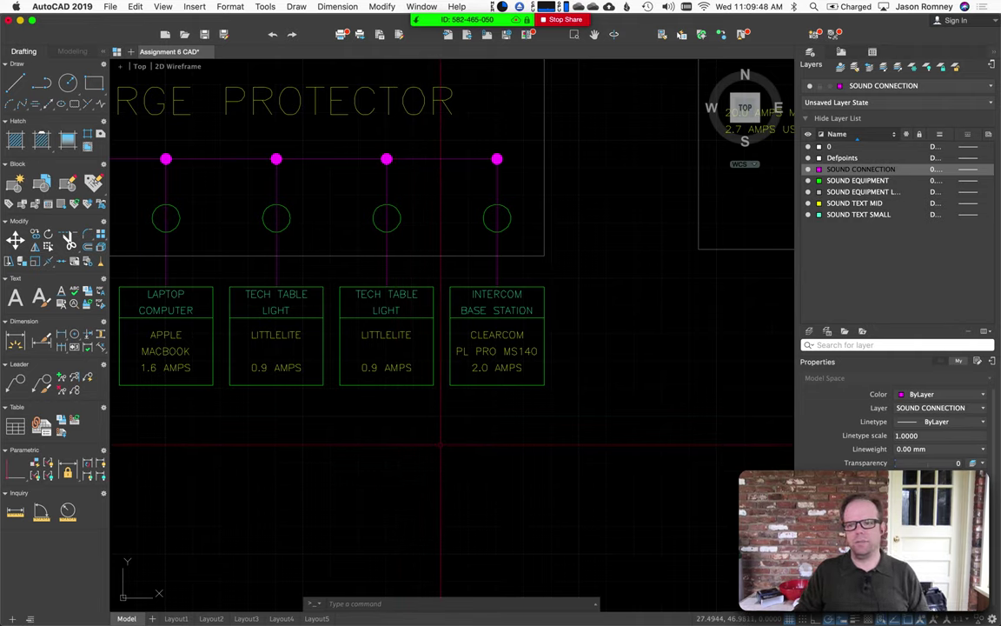
key("Escape")
key("Escape")
Step: Examine the tech table surge protector's outlets and connected loads against its breaker's maximum and used amperage labels
scroll(440, 444, "down", 2)
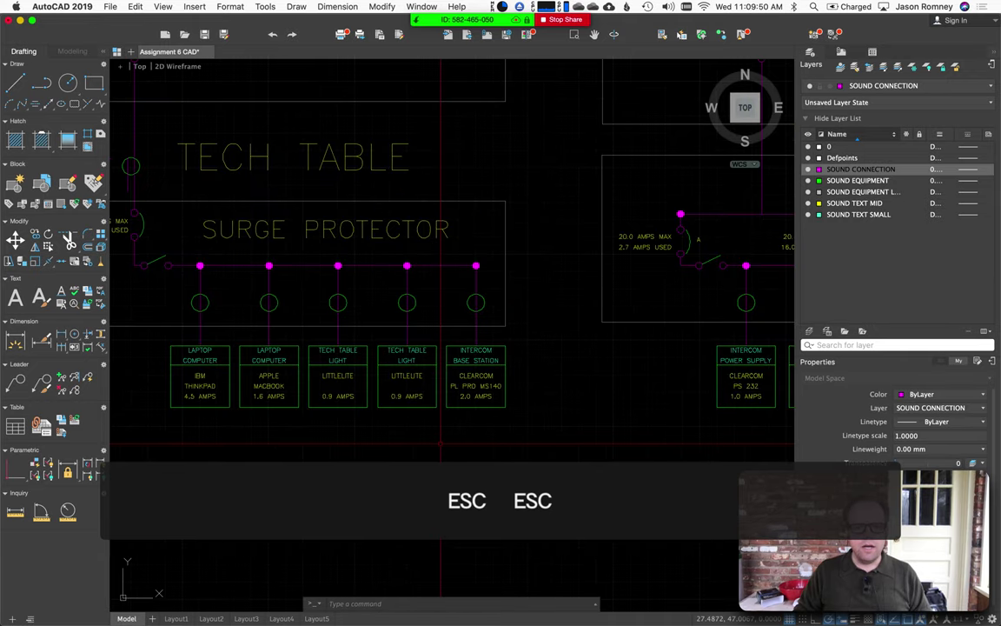
scroll(340, 389, "up", 2)
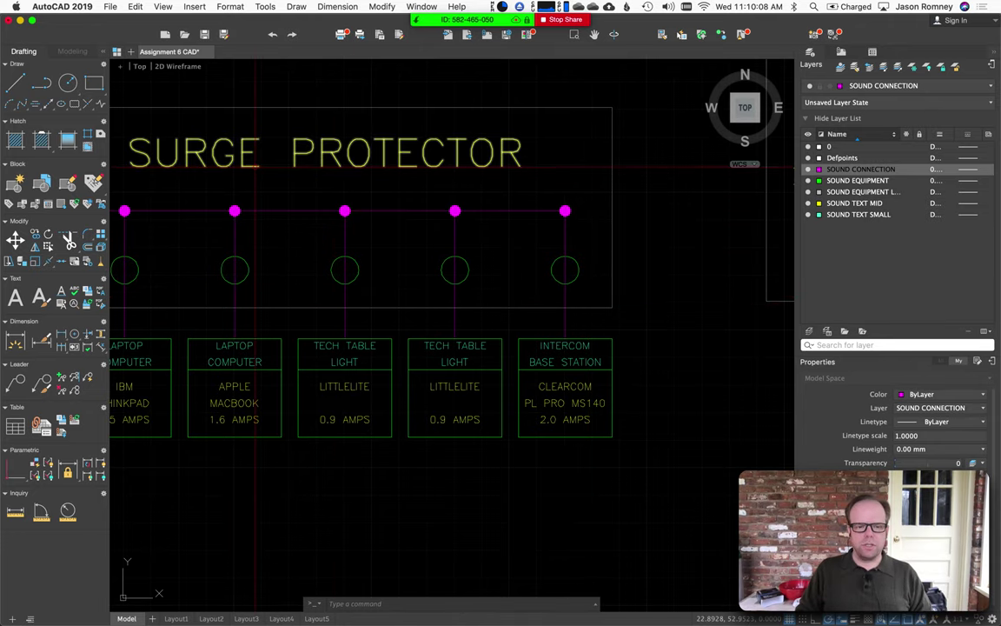
scroll(255, 166, "down", 2)
left_click_drag(254, 167, 313, 165)
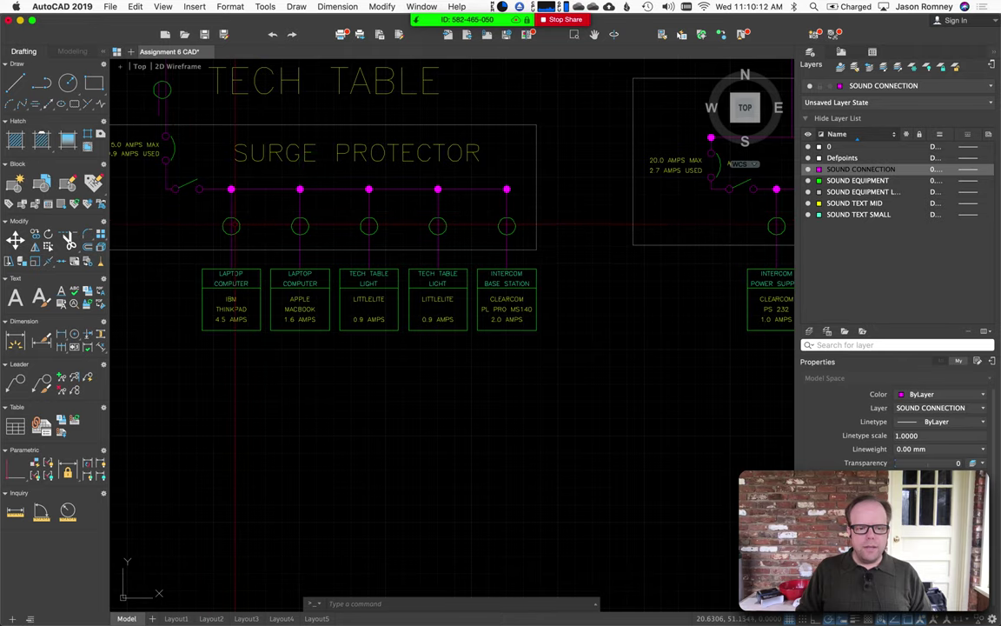
scroll(231, 217, "up", 2)
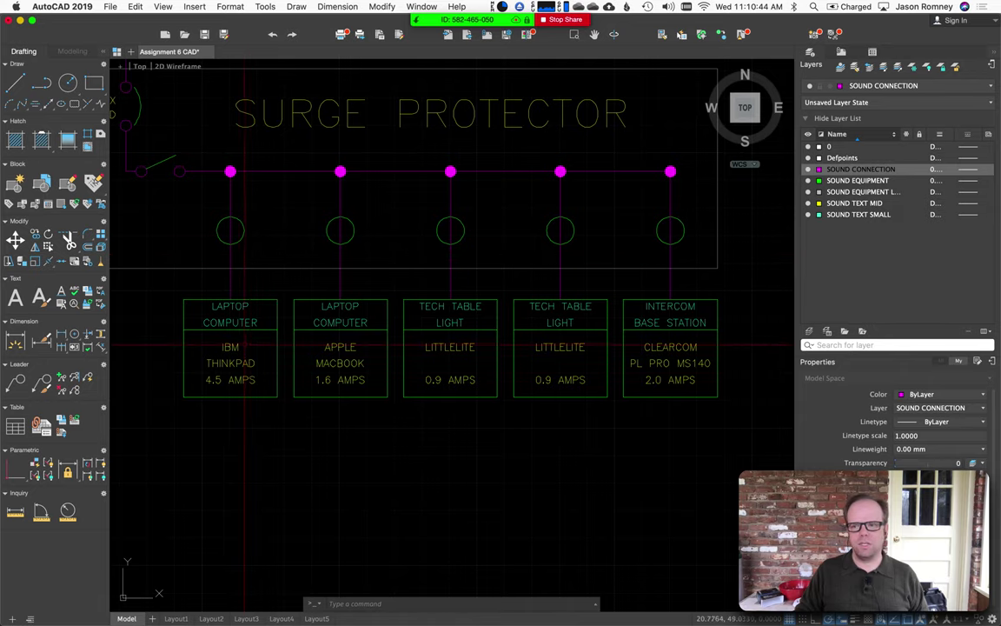
left_click_drag(302, 451, 342, 479)
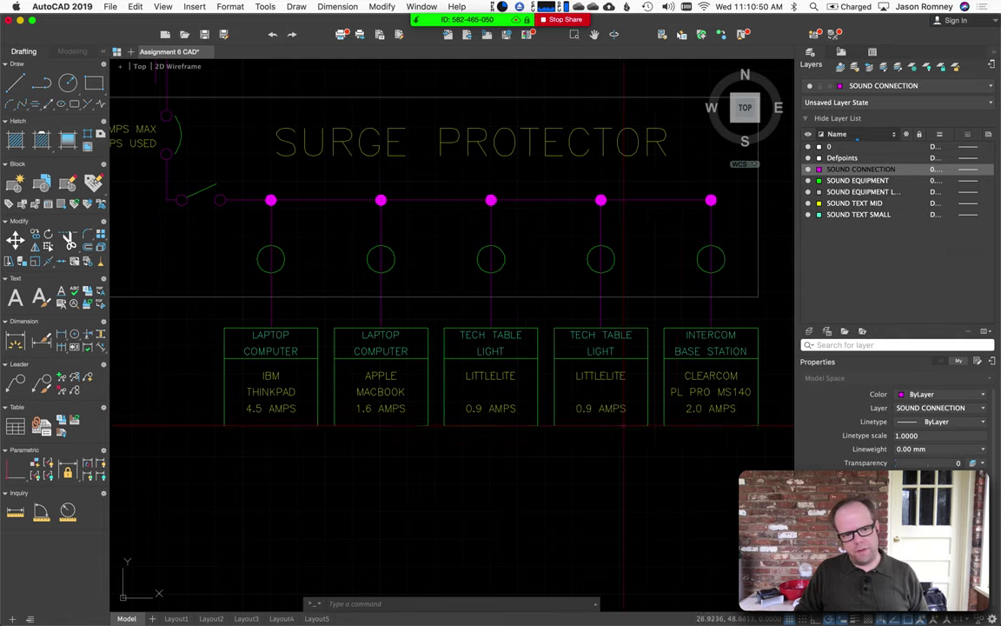
mouse_move(185, 404)
left_mouse_down()
mouse_move(279, 438)
mouse_move(292, 497)
left_mouse_up()
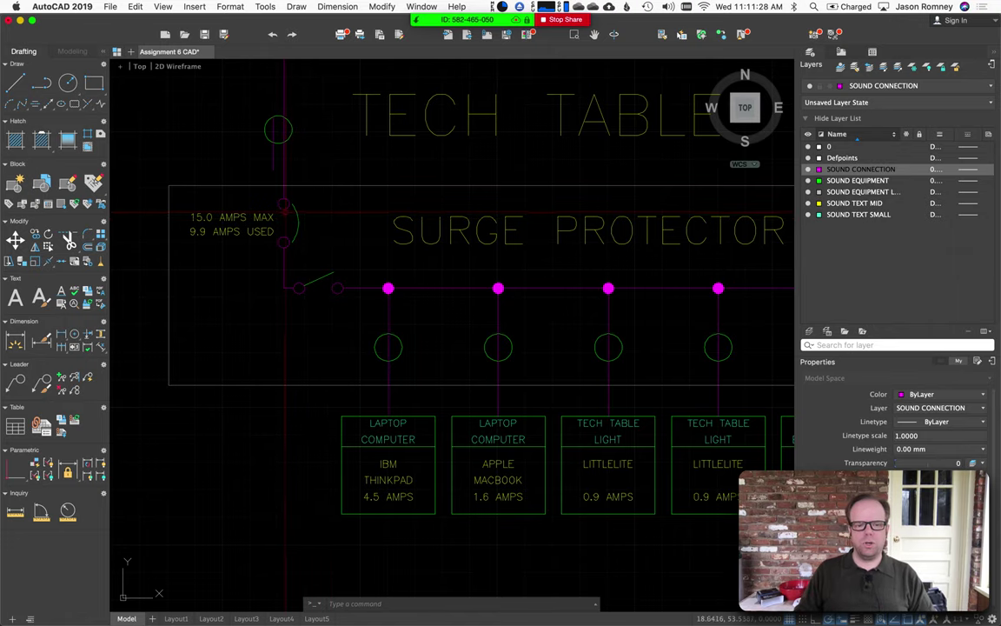
scroll(233, 207, "up", 2)
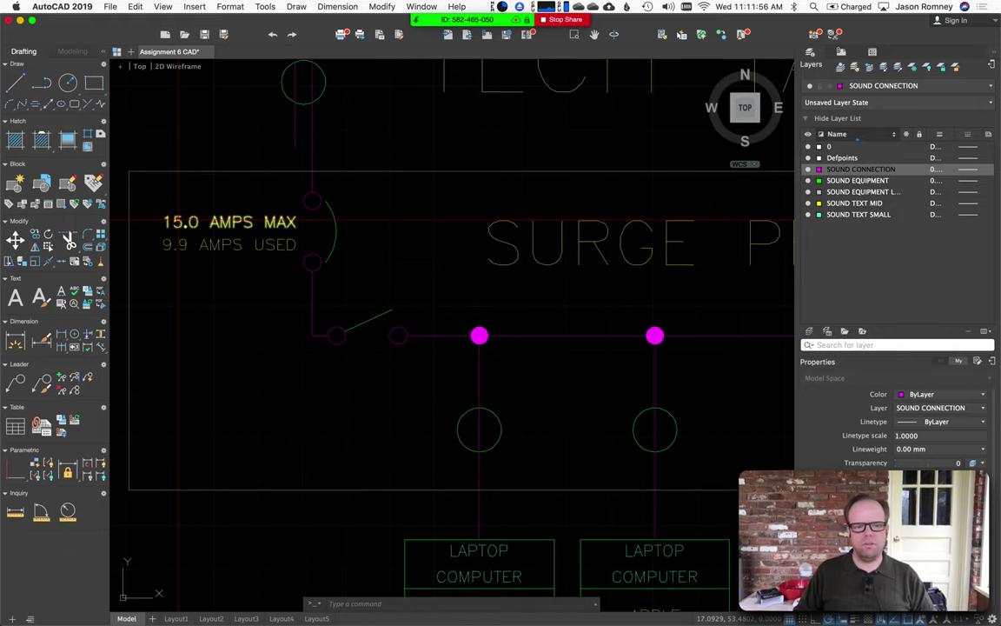
scroll(251, 224, "down", 5)
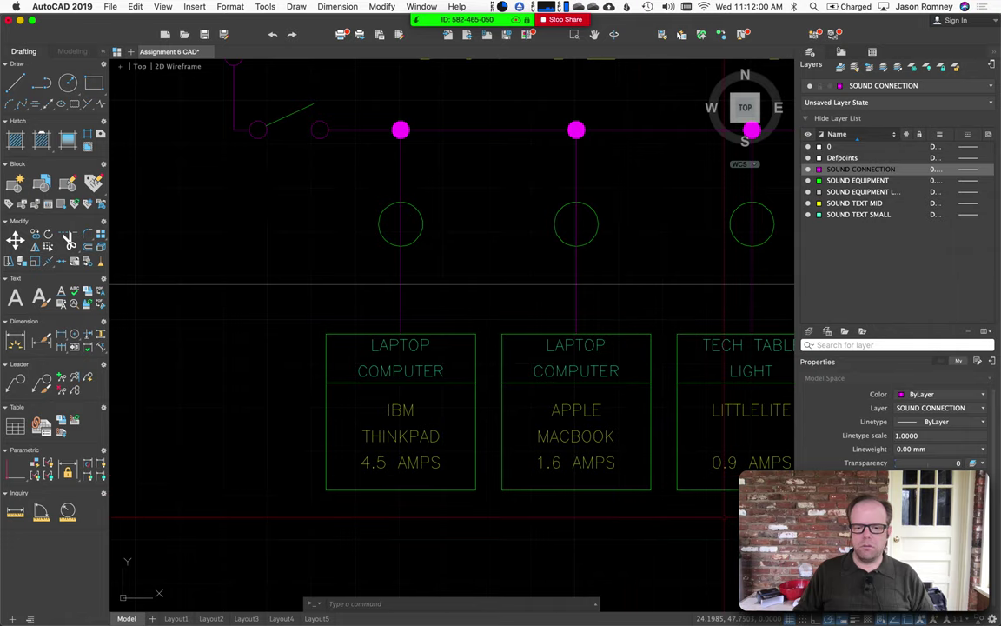
mouse_move(420, 439)
left_mouse_down()
mouse_move(331, 370)
mouse_move(497, 567)
mouse_move(474, 527)
left_mouse_up()
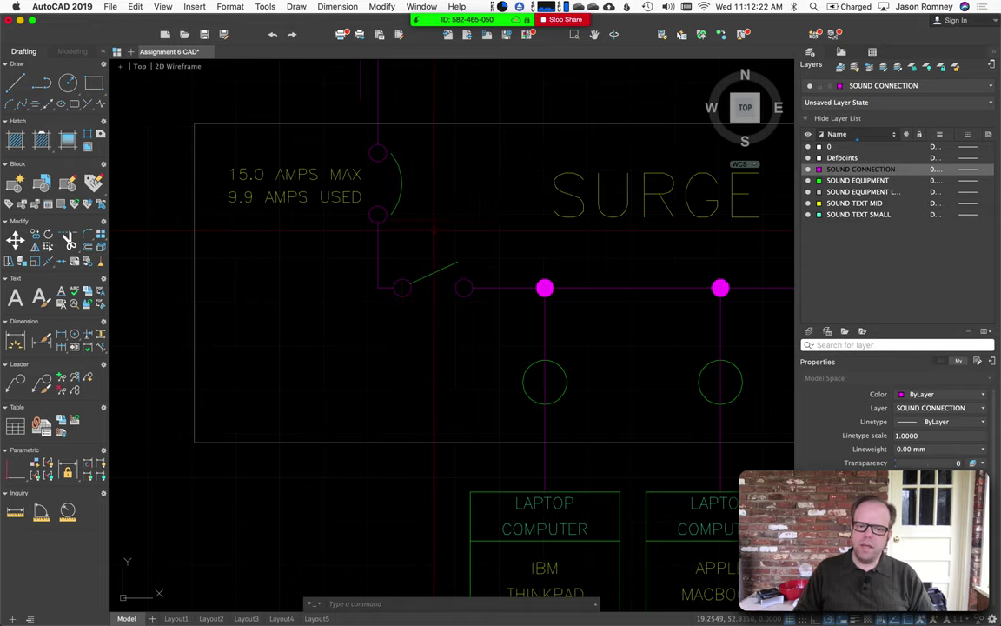
Step: Examine the surge protector's switch and trace the tech table feed up through its connector to circuit 16 in Panel 64PP
scroll(452, 285, "up", 5)
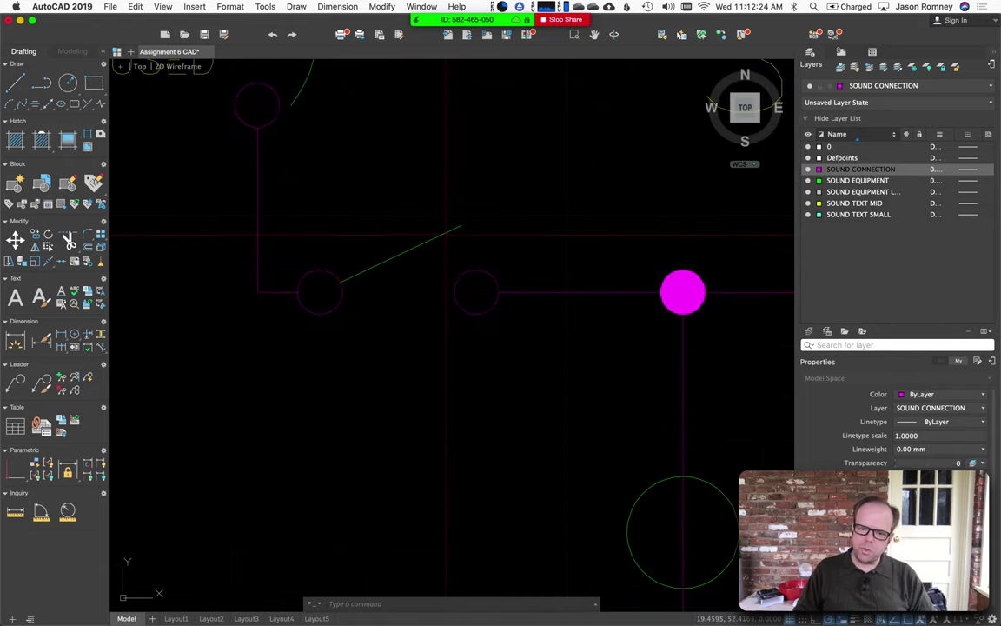
scroll(365, 276, "down", 2)
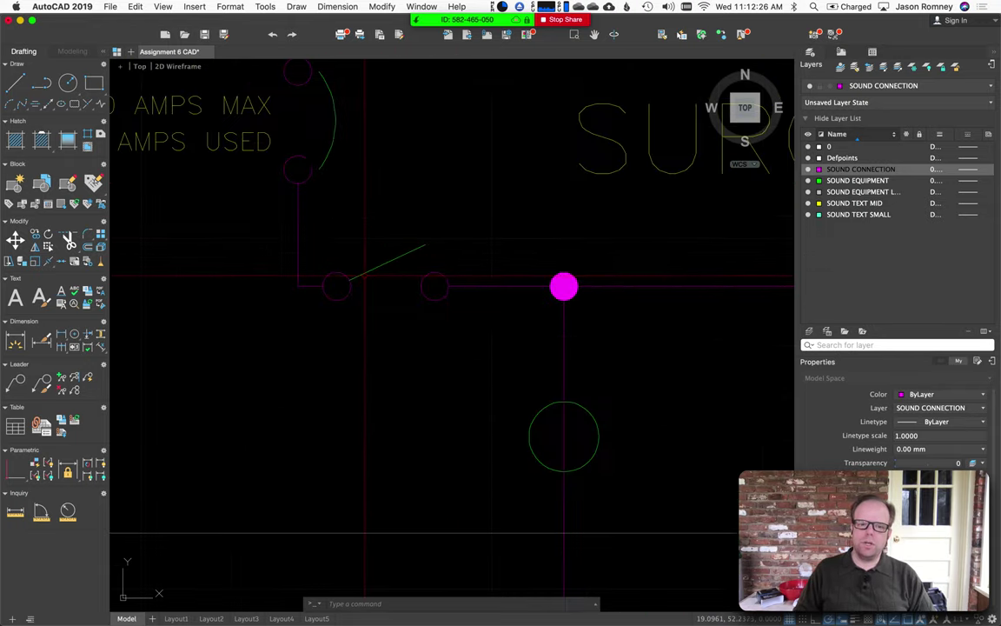
scroll(365, 256, "down", 2)
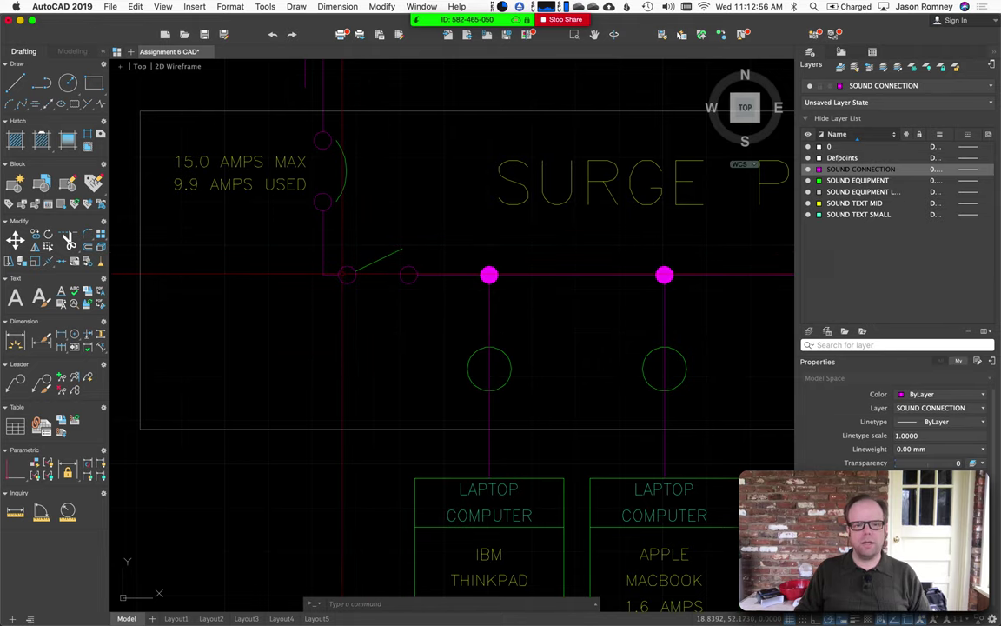
scroll(345, 275, "down", 3)
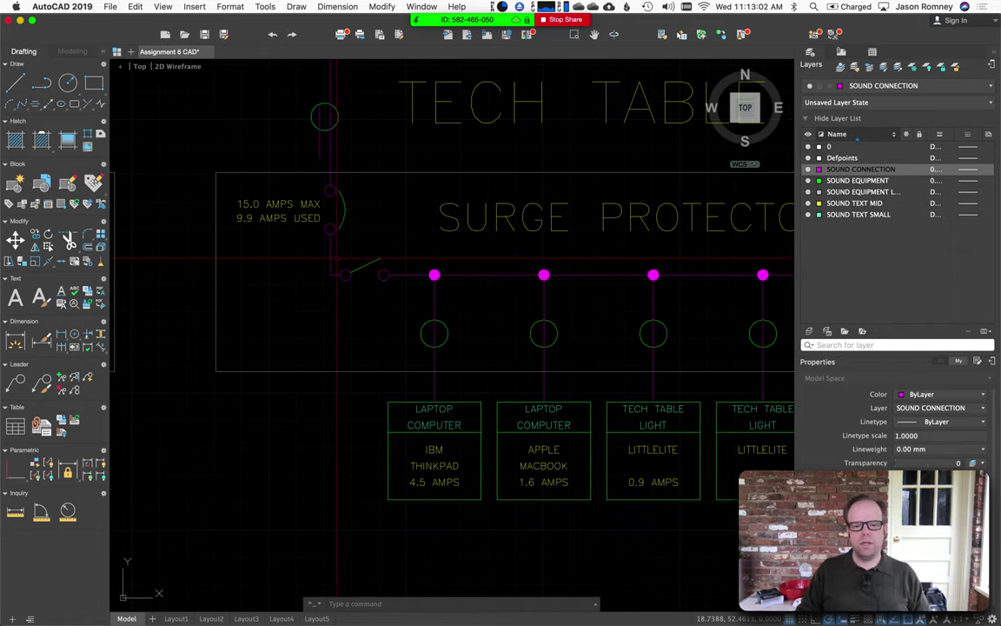
scroll(326, 228, "down", 3)
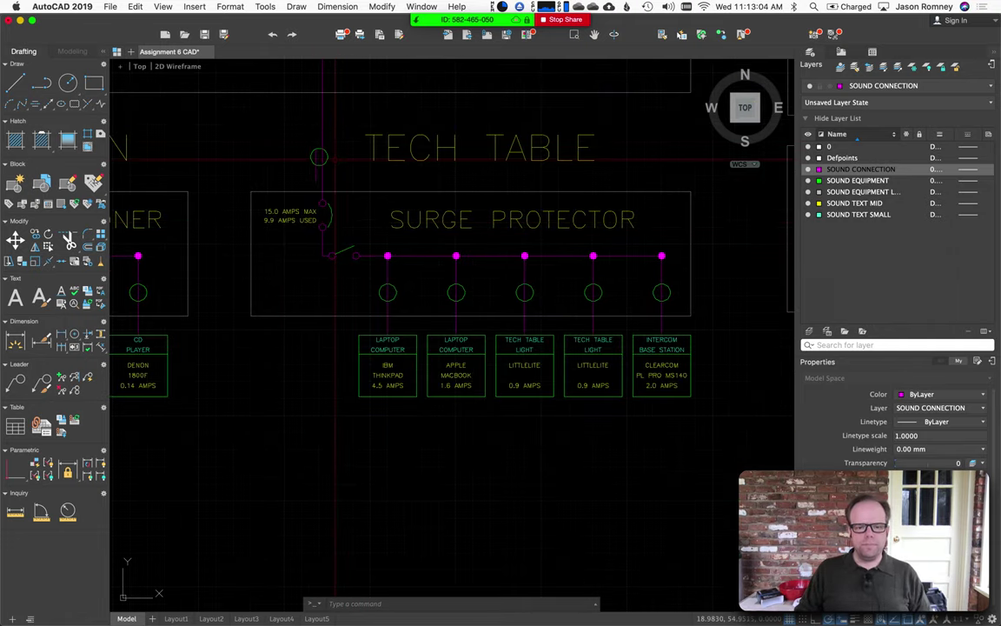
mouse_move(334, 160)
left_mouse_down()
mouse_move(351, 248)
mouse_move(414, 264)
left_mouse_up()
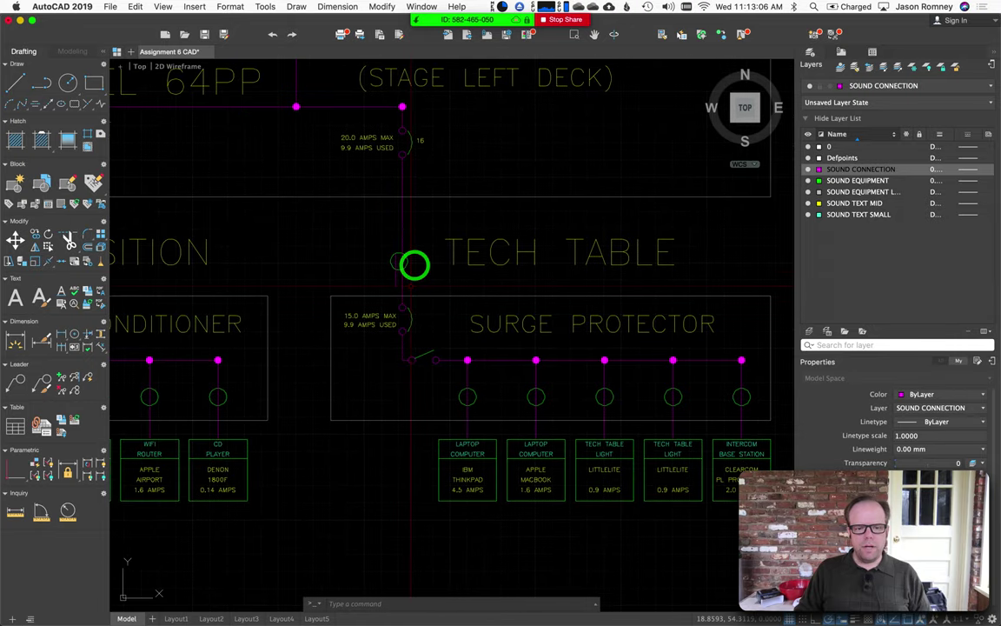
scroll(400, 259, "up", 5)
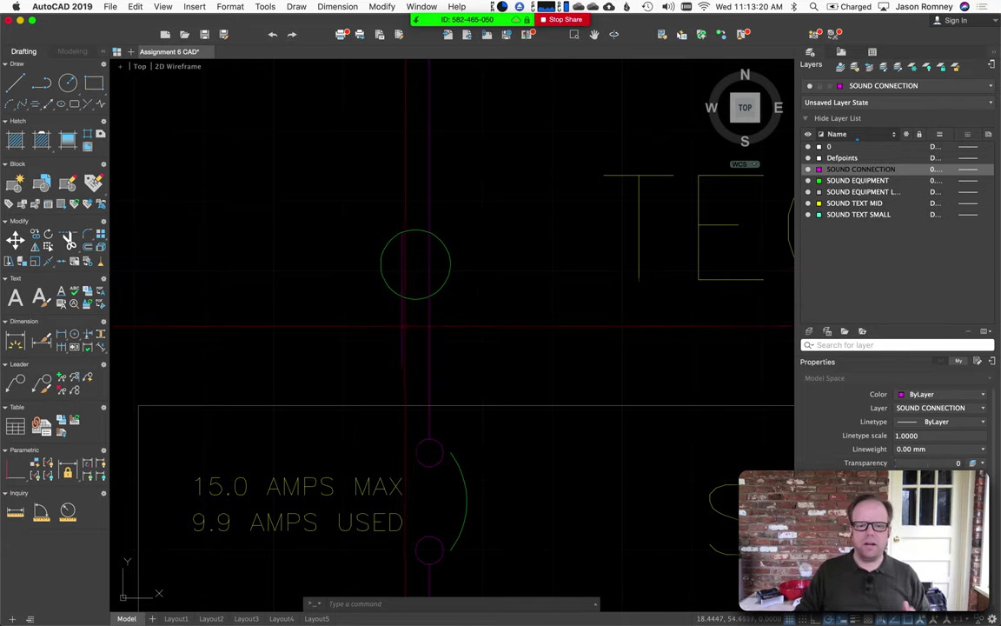
scroll(400, 341, "down", 6)
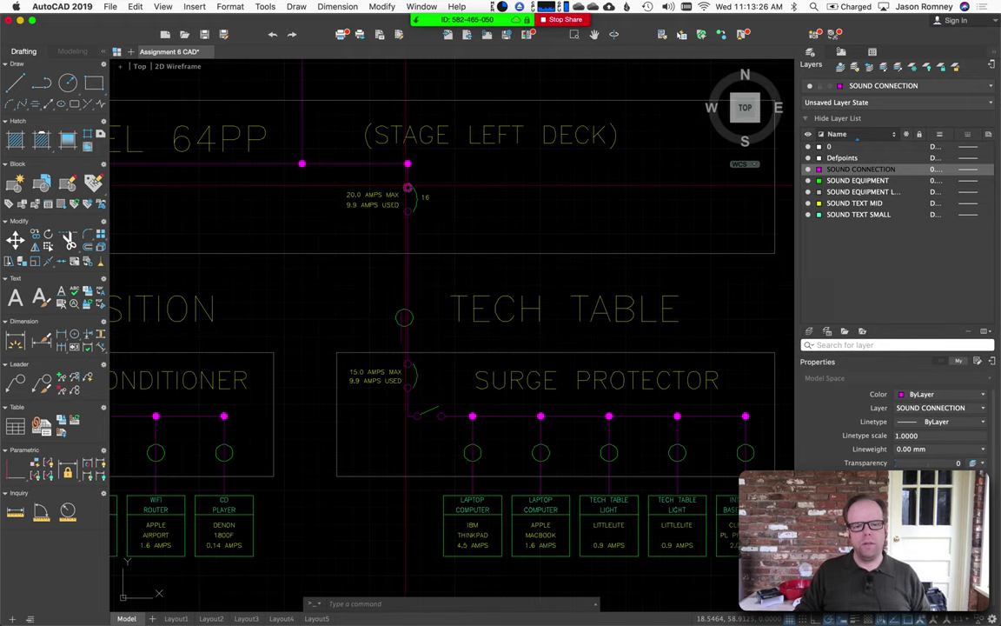
scroll(407, 182, "up", 5)
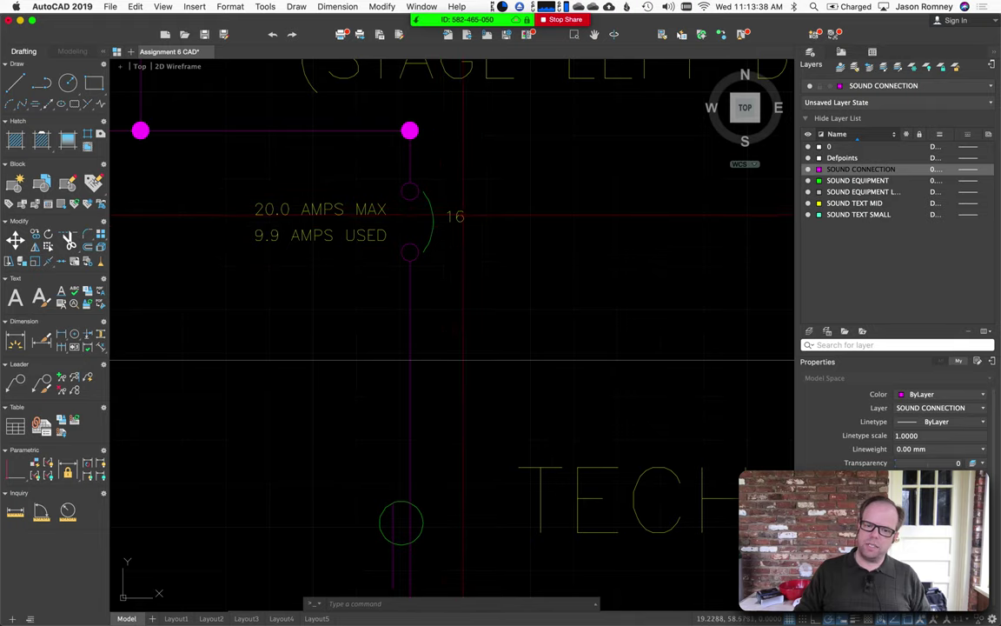
Step: Examine the circuit 16 breaker in Panel 64PP and its relation to the FOH mix position and tech table feeds
scroll(462, 209, "up", 4)
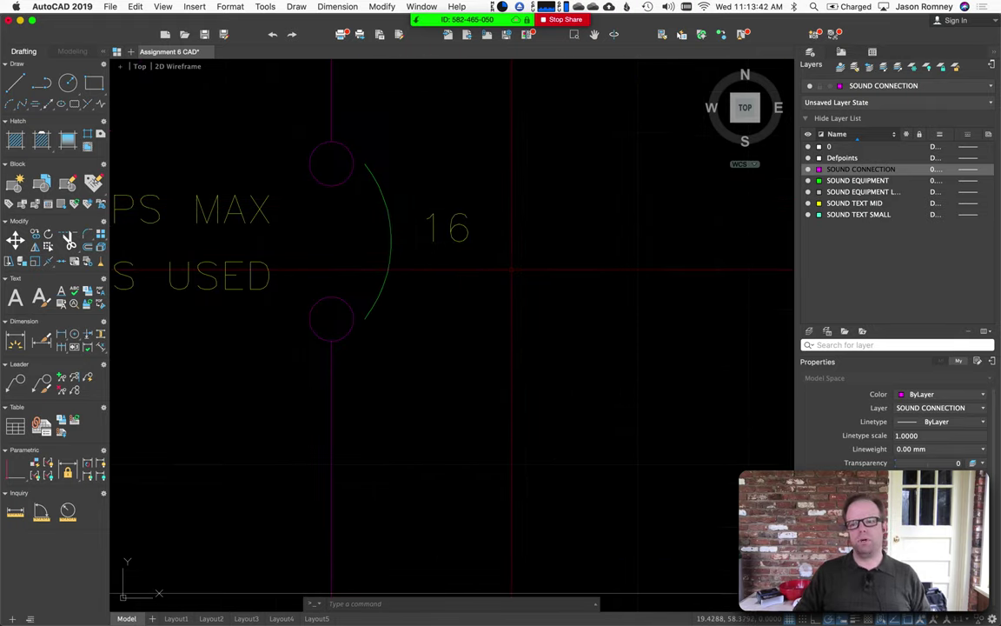
scroll(512, 270, "down", 10)
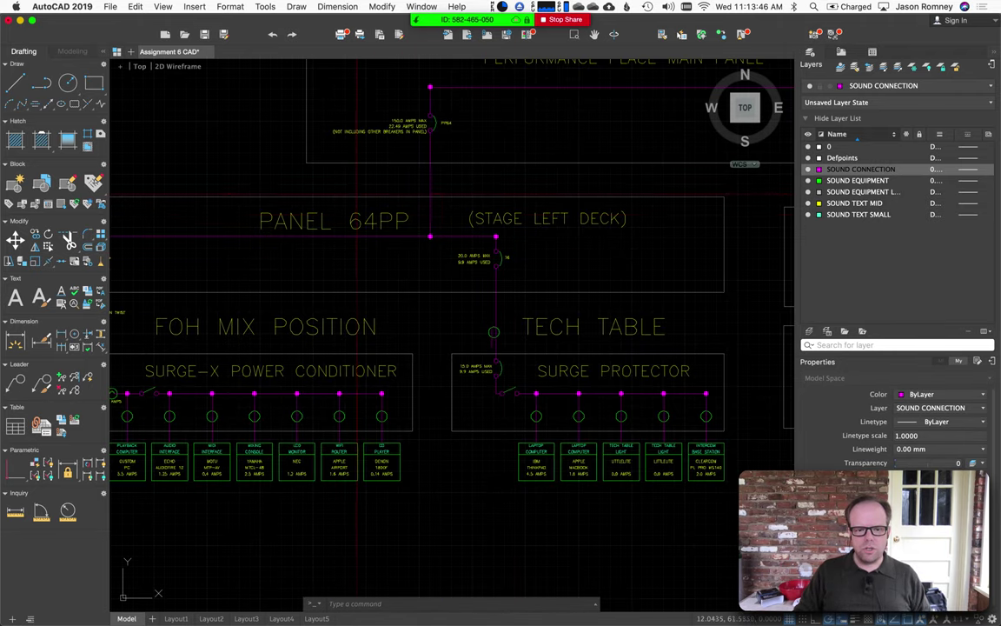
mouse_move(417, 320)
left_mouse_down()
mouse_move(521, 333)
mouse_move(532, 270)
mouse_move(487, 357)
mouse_move(458, 342)
left_mouse_up()
scroll(520, 332, "down", 3)
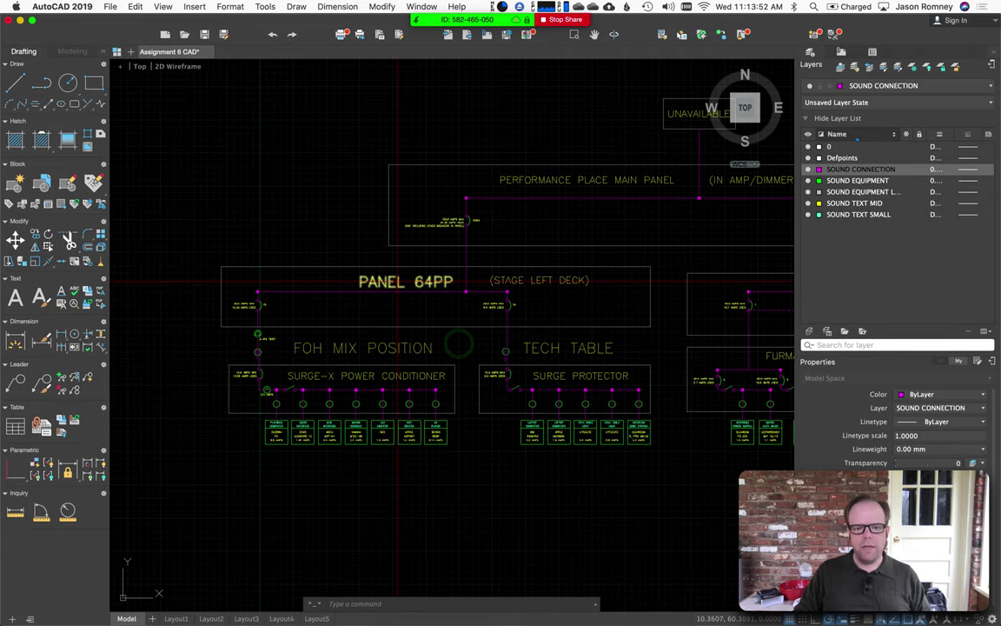
scroll(400, 287, "up", 5)
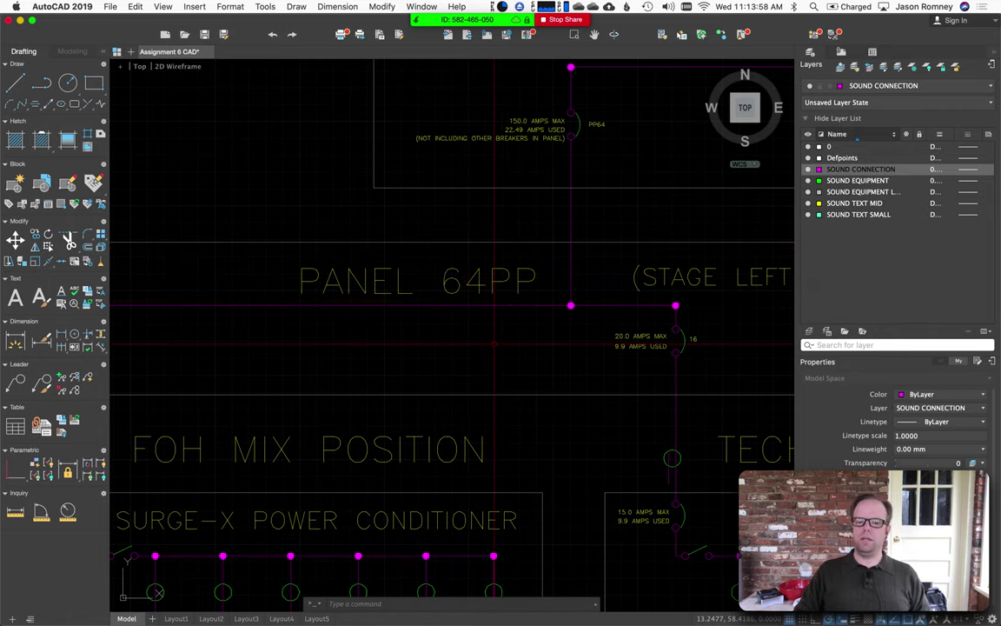
left_click_drag(485, 347, 232, 343)
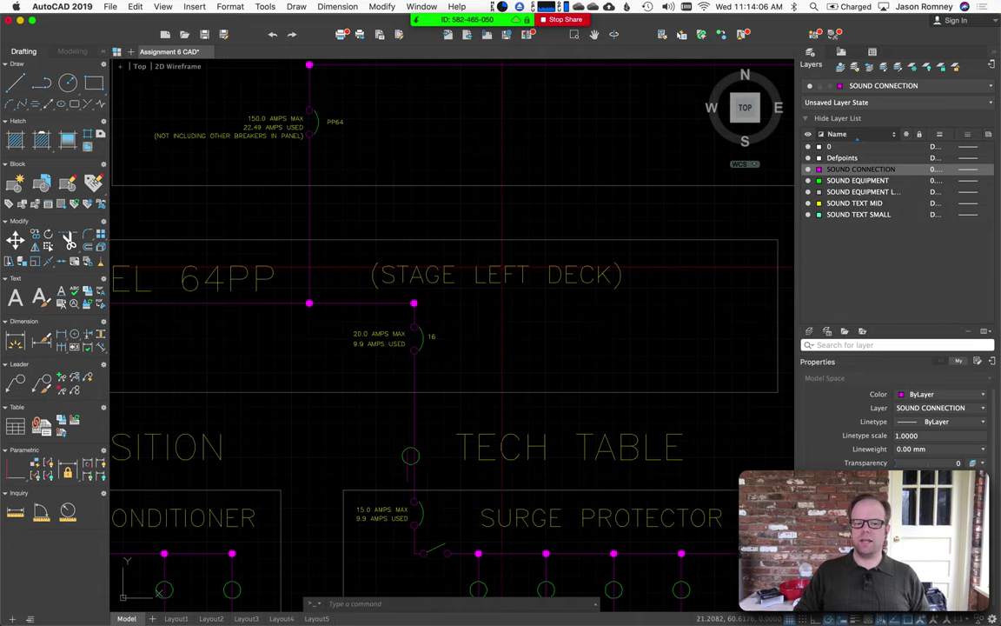
left_click_drag(269, 337, 351, 314)
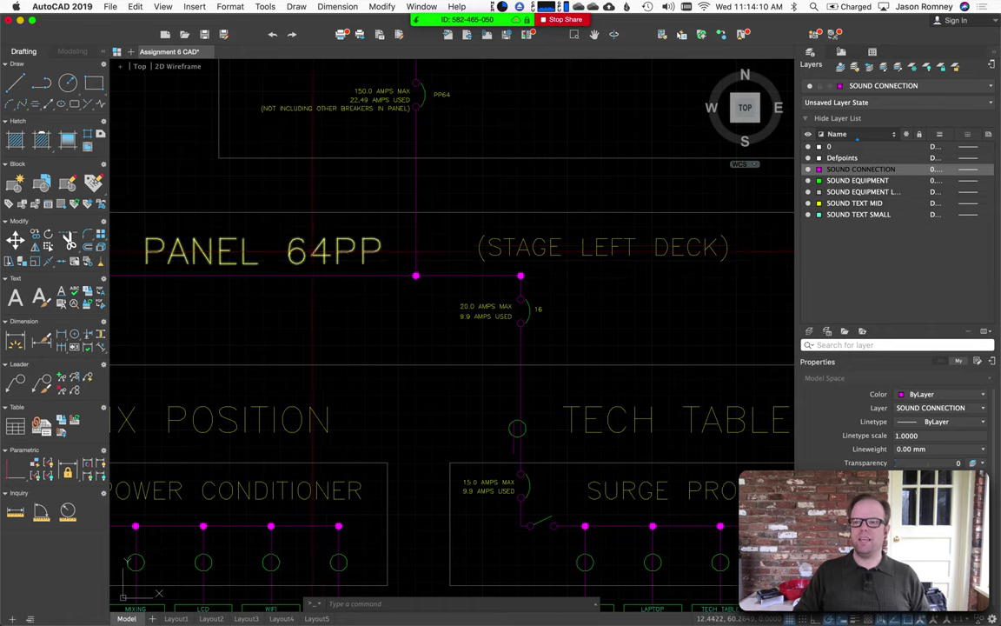
scroll(547, 315, "up", 4)
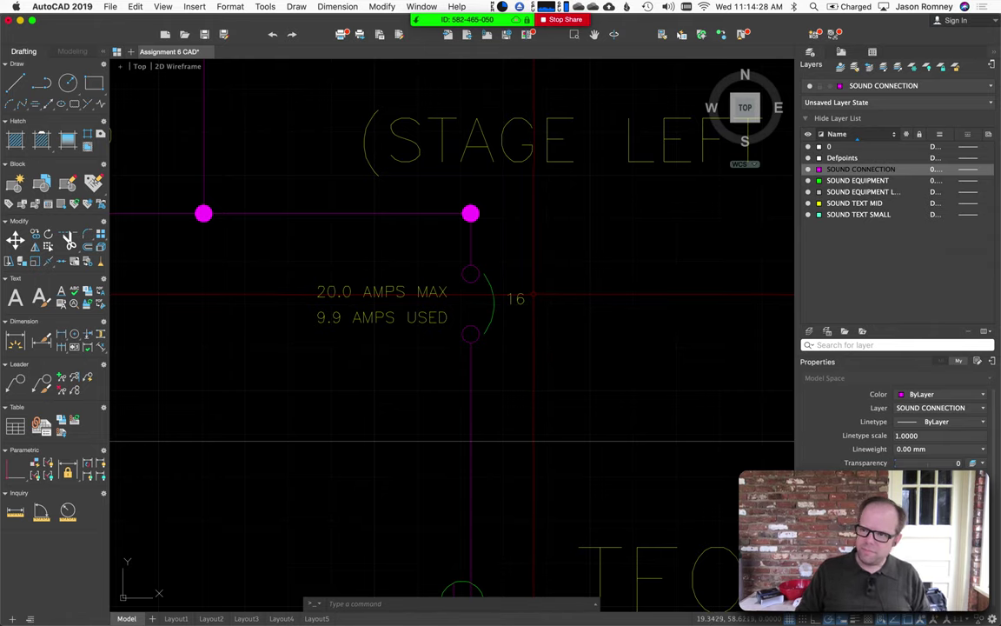
scroll(521, 287, "down", 5)
scroll(523, 280, "down", 3)
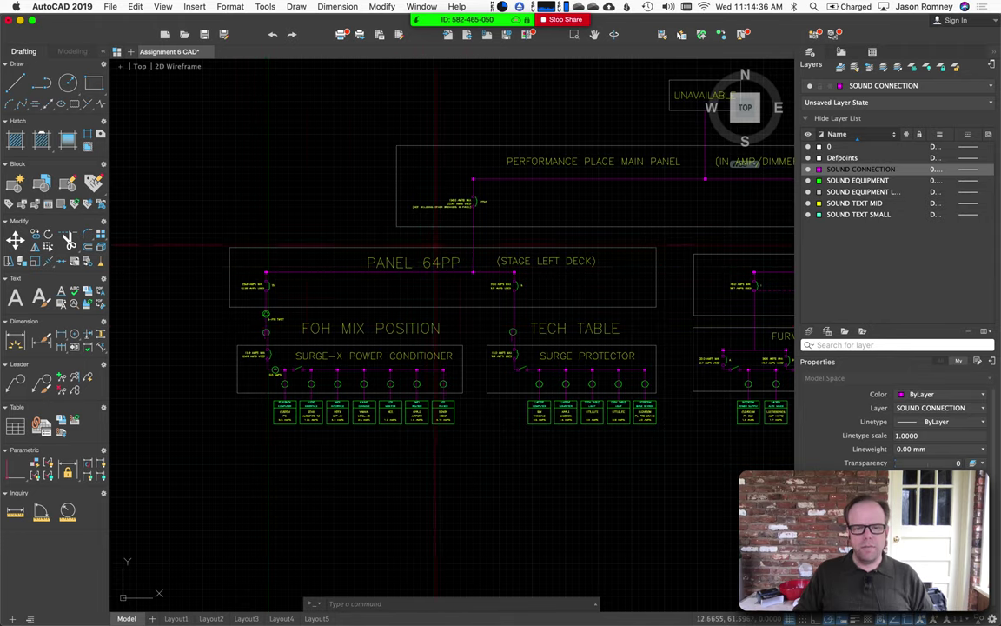
Step: Trace the feeds into the Performance Place Main Panel and examine the PP64 and AMP RACKS breaker labels
scroll(456, 207, "up", 5)
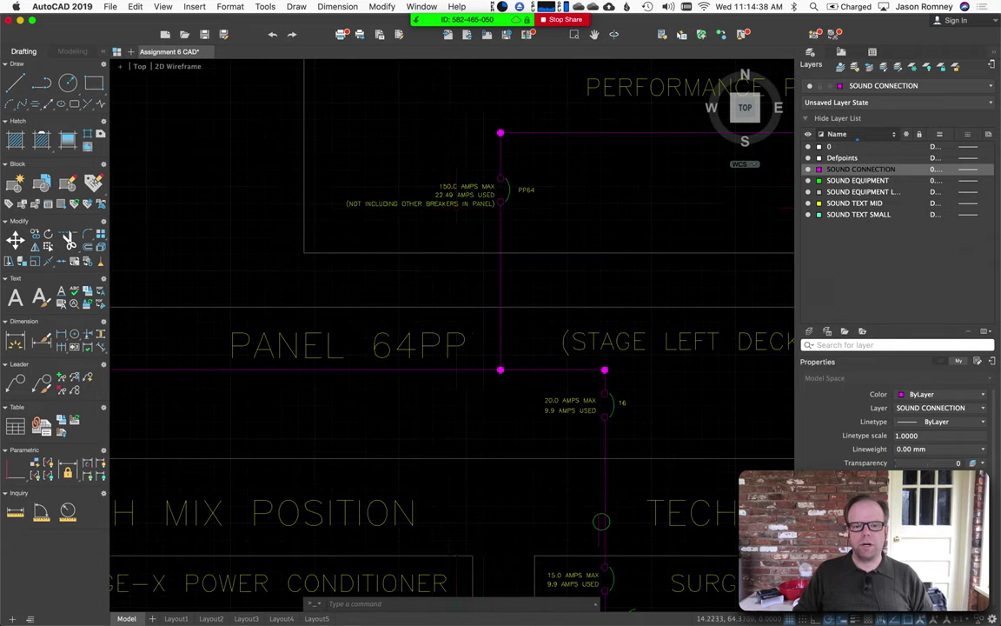
scroll(456, 206, "up", 3)
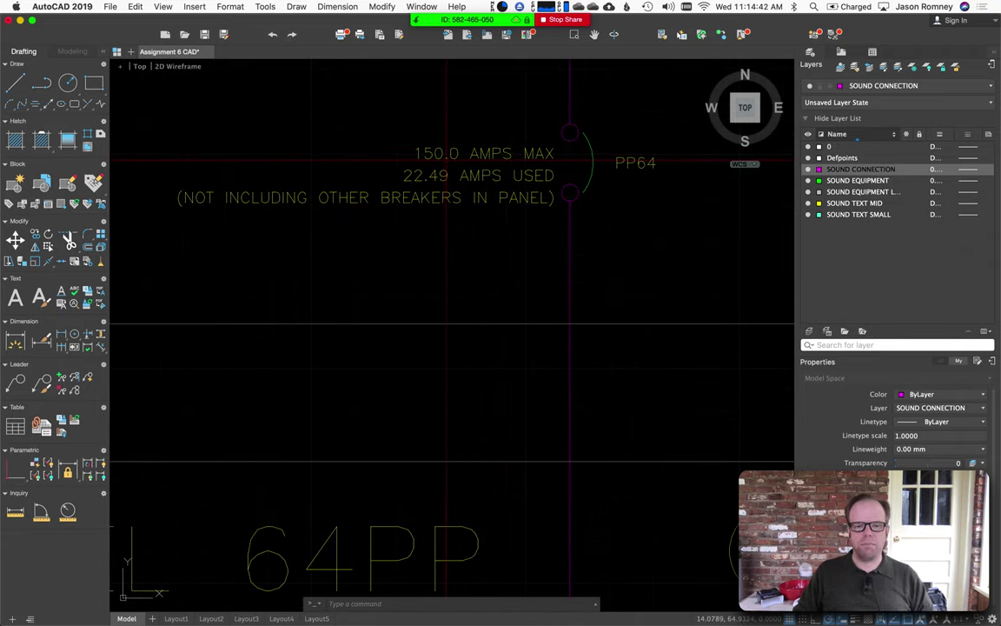
scroll(450, 163, "down", 8)
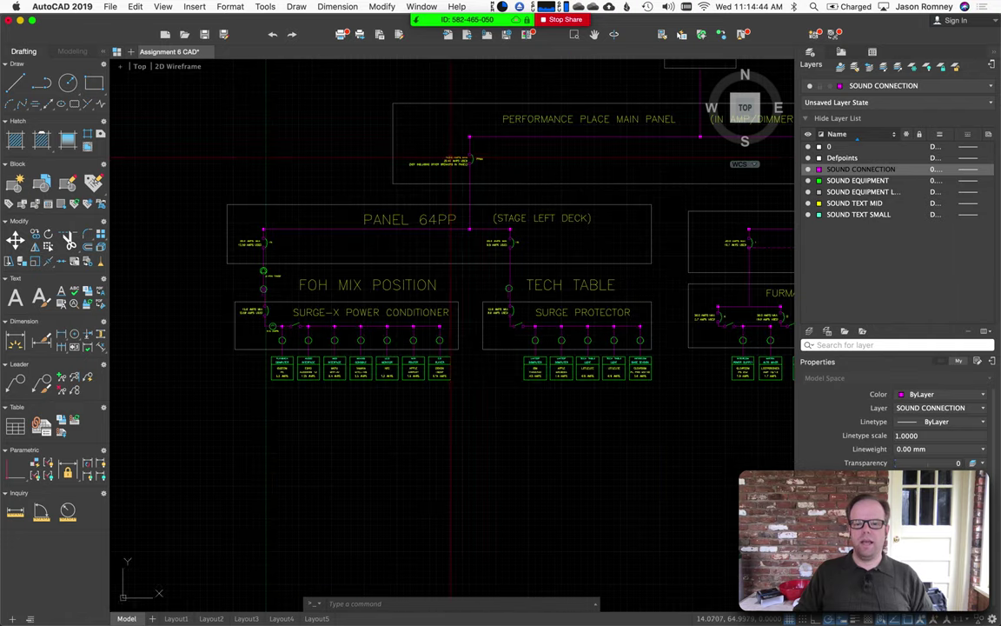
scroll(379, 196, "up", 10)
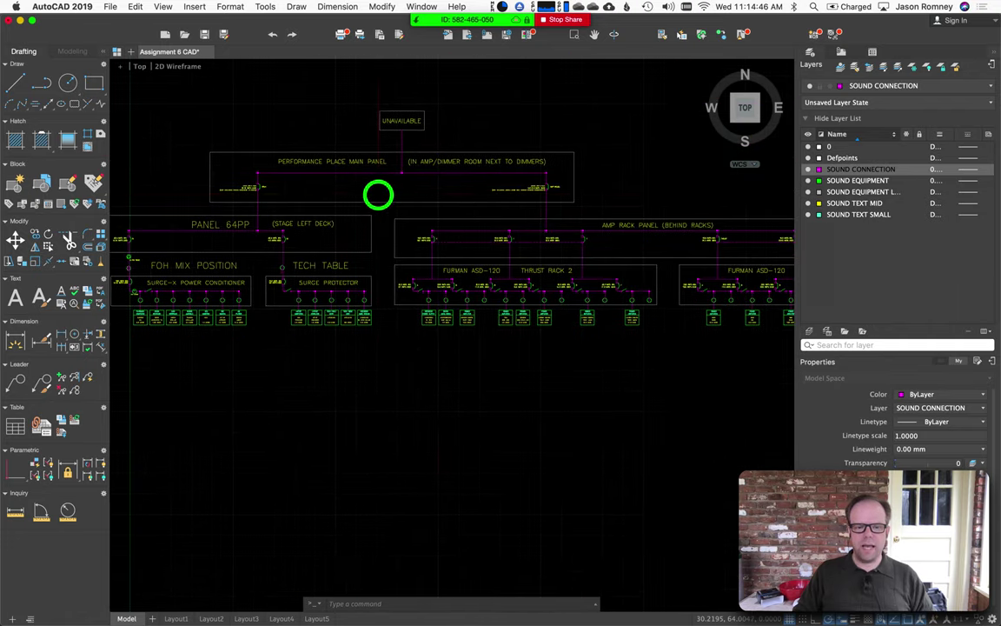
left_click_drag(670, 219, 307, 215)
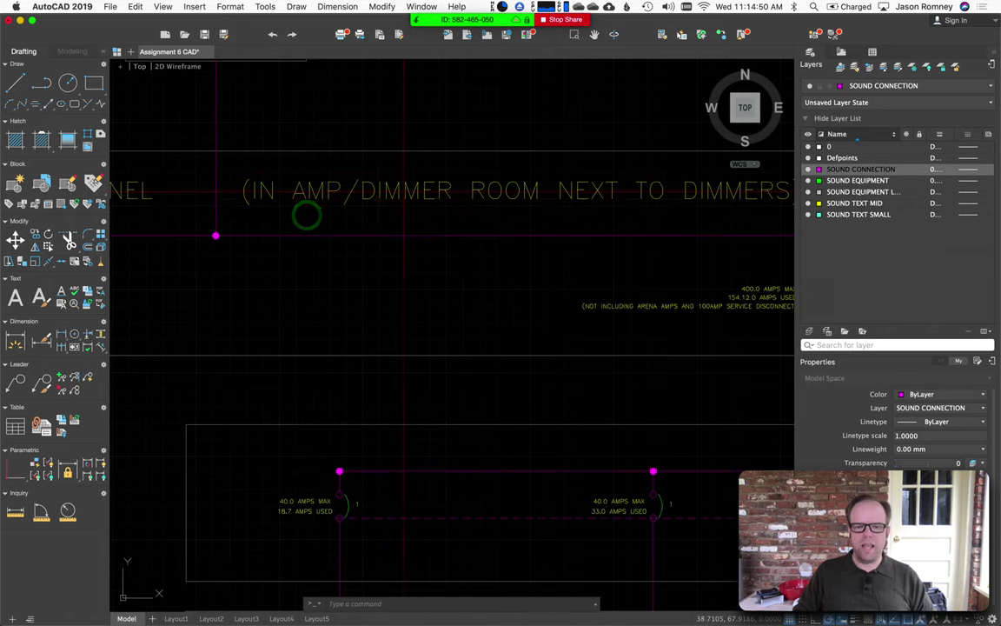
mouse_move(580, 211)
left_mouse_down()
mouse_move(470, 212)
mouse_move(502, 213)
left_mouse_up()
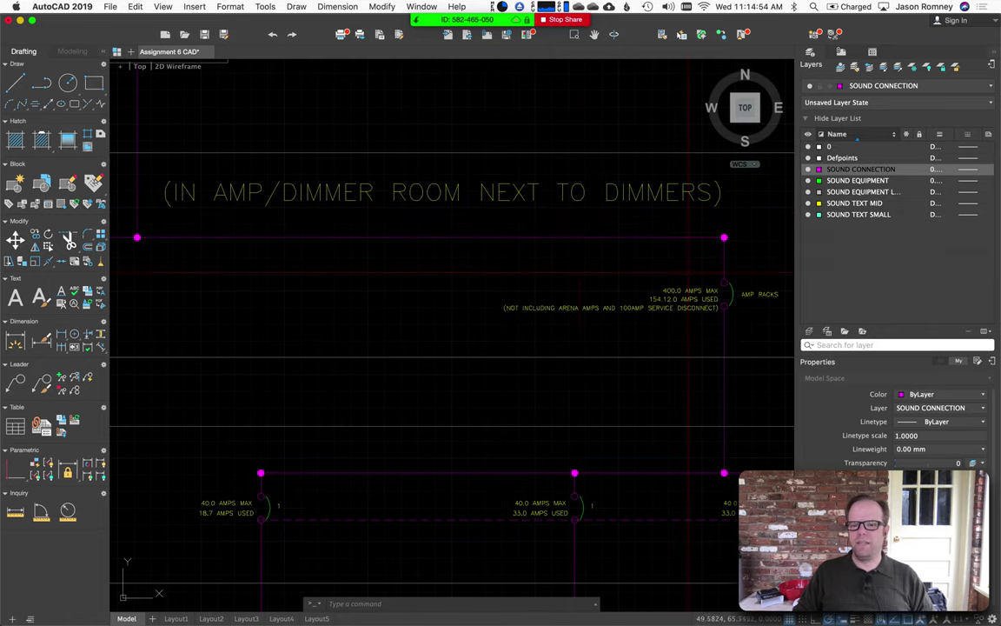
scroll(782, 309, "up", 2)
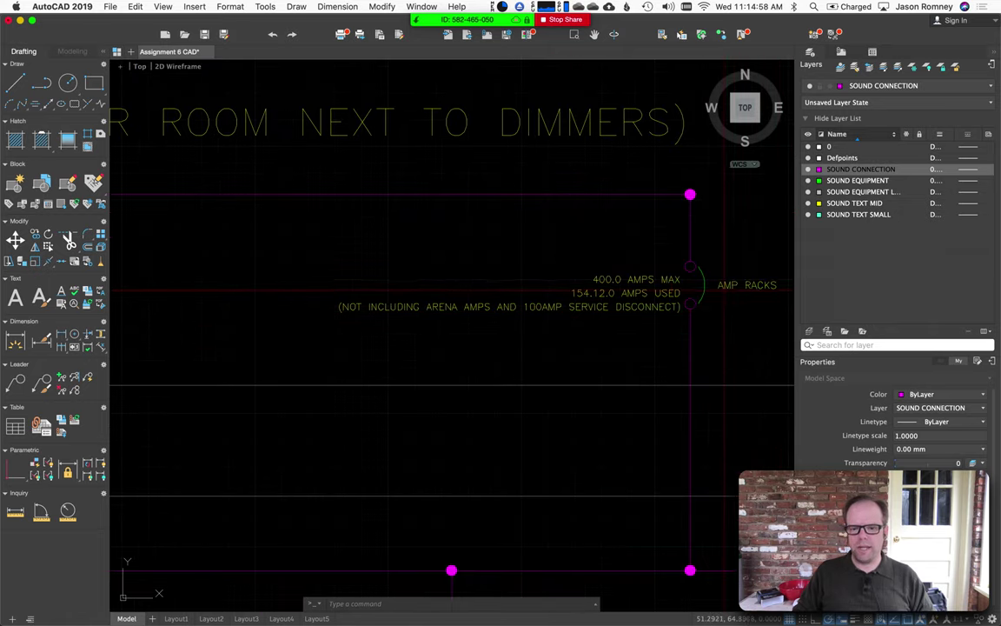
scroll(682, 313, "down", 6)
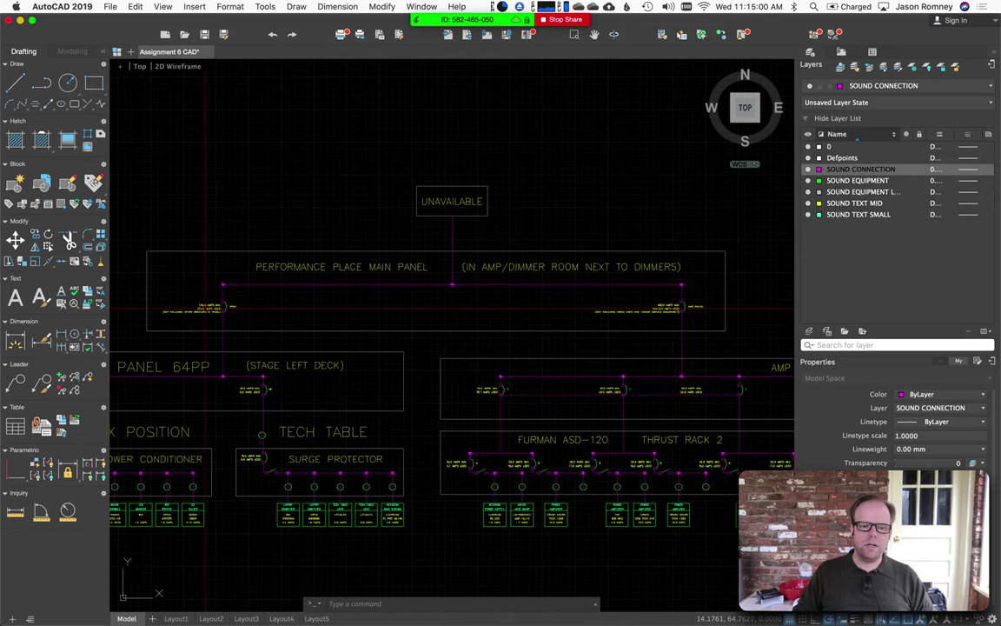
Step: Examine the PP64 breaker's maximum and used amperage and its note about other breakers in the panel
scroll(186, 309, "up", 8)
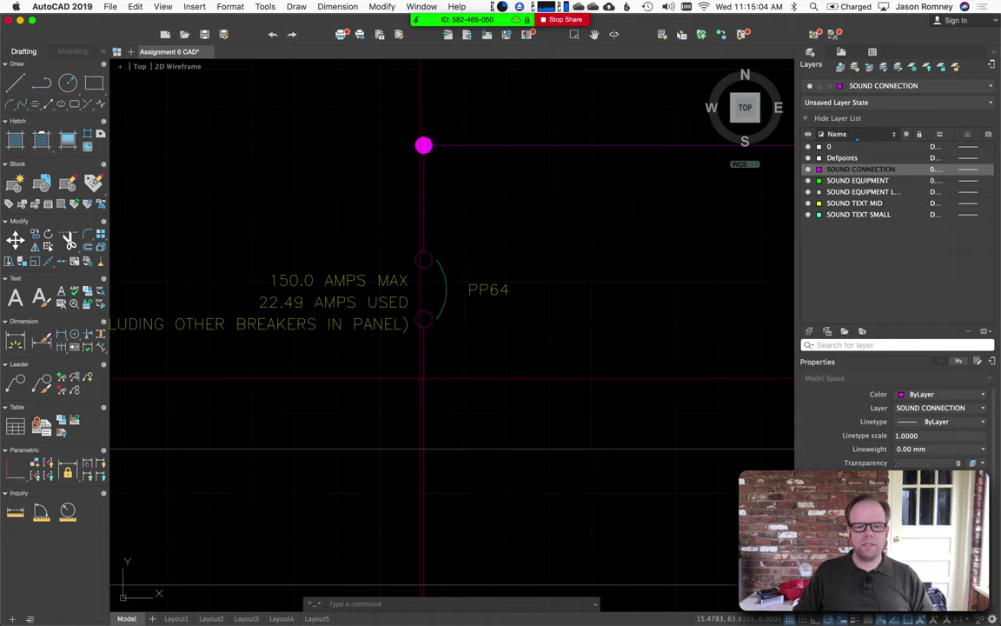
middle_click(311, 395)
left_click_drag(311, 395, 450, 387)
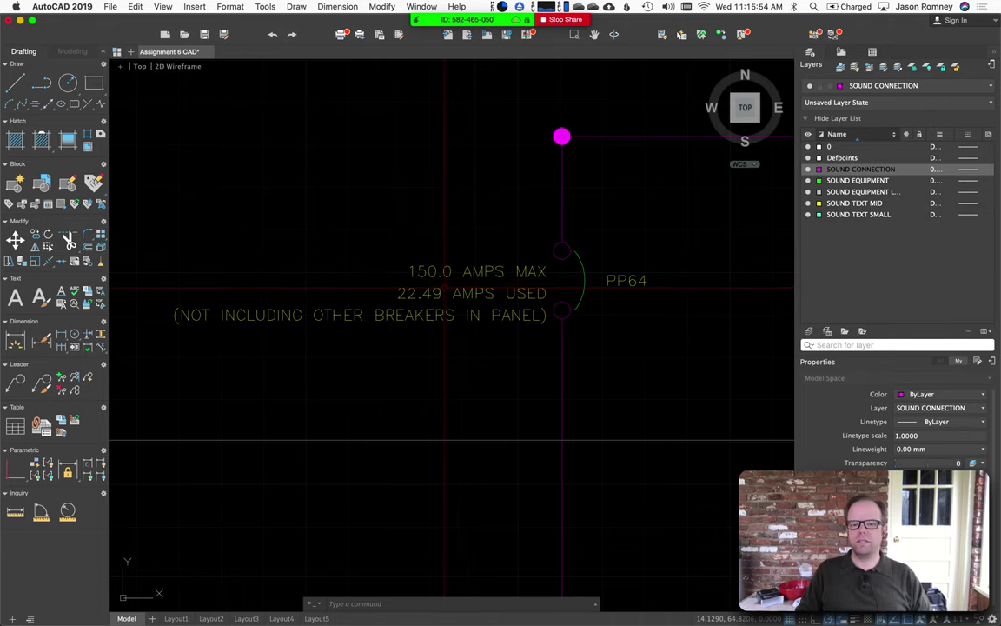
Step: Locate the assignment's power symbol legend below the diagram and examine the equipment type block's make, model and amps text
scroll(449, 280, "down", 8)
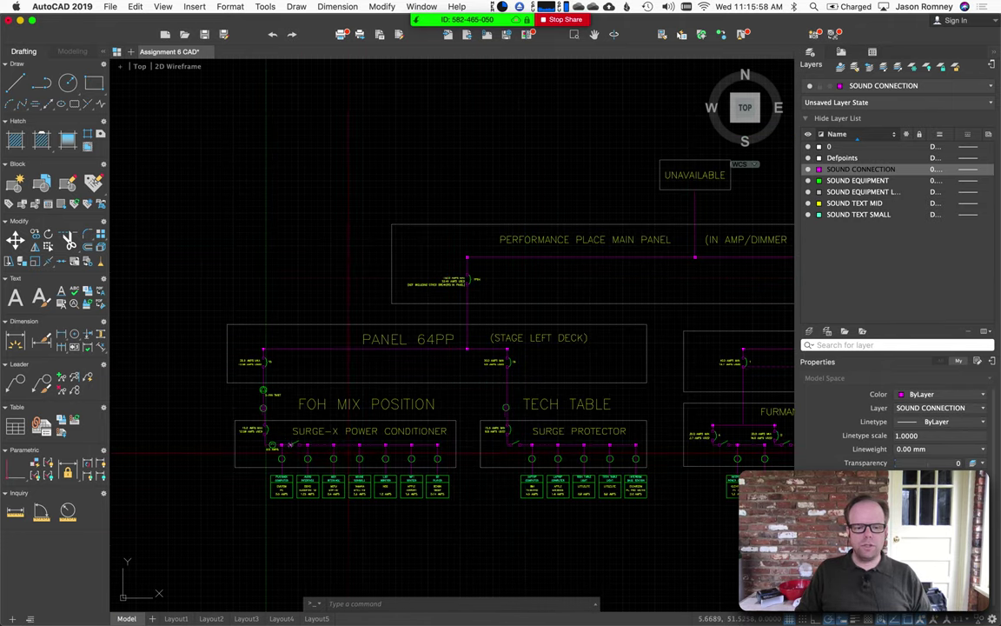
scroll(315, 404, "up", 5)
scroll(314, 404, "down", 12)
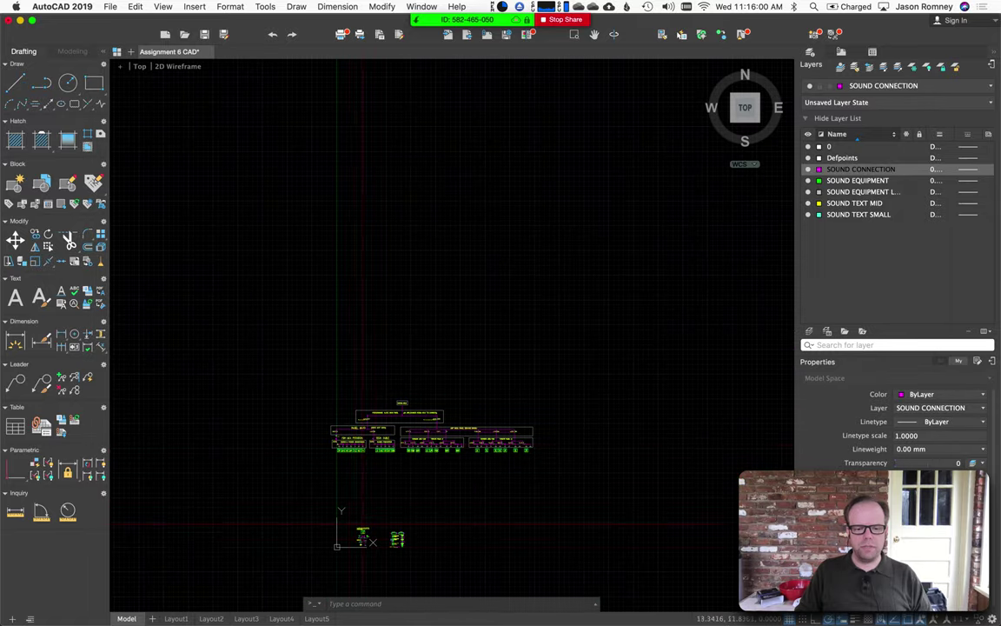
scroll(371, 563, "up", 8)
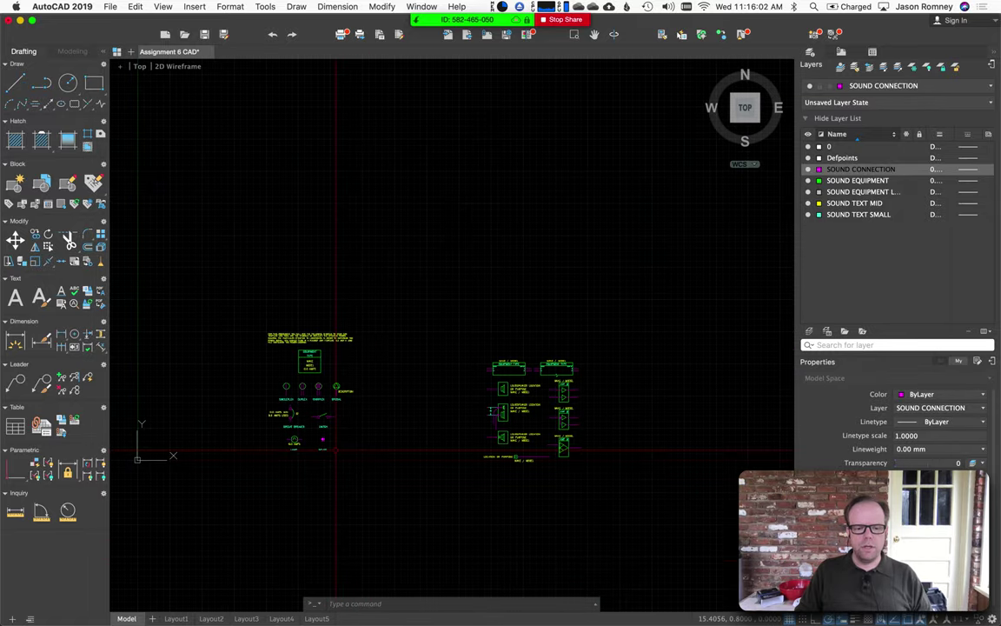
scroll(273, 425, "up", 6)
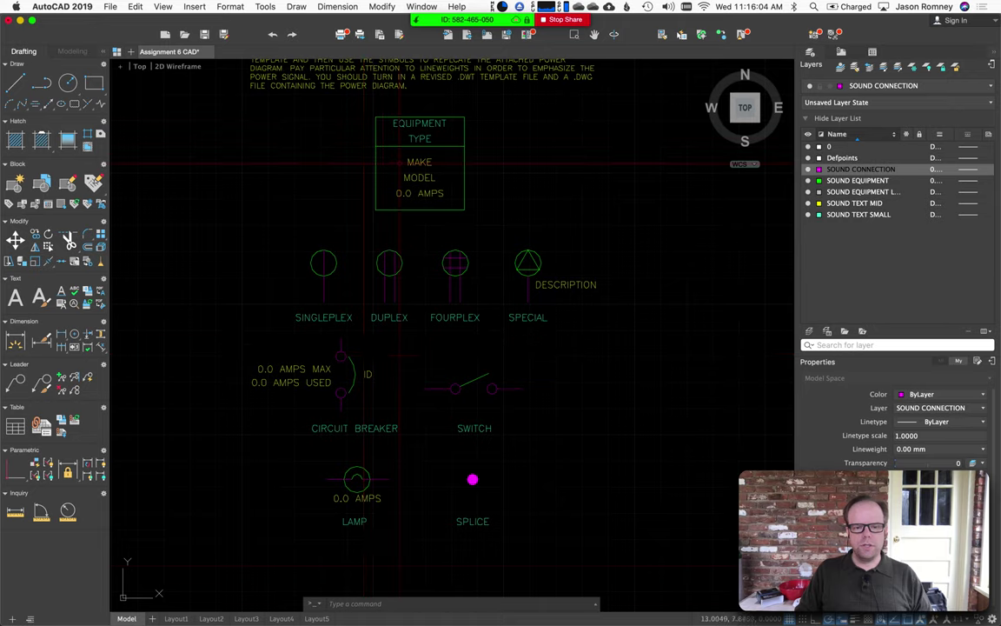
scroll(413, 85, "up", 4)
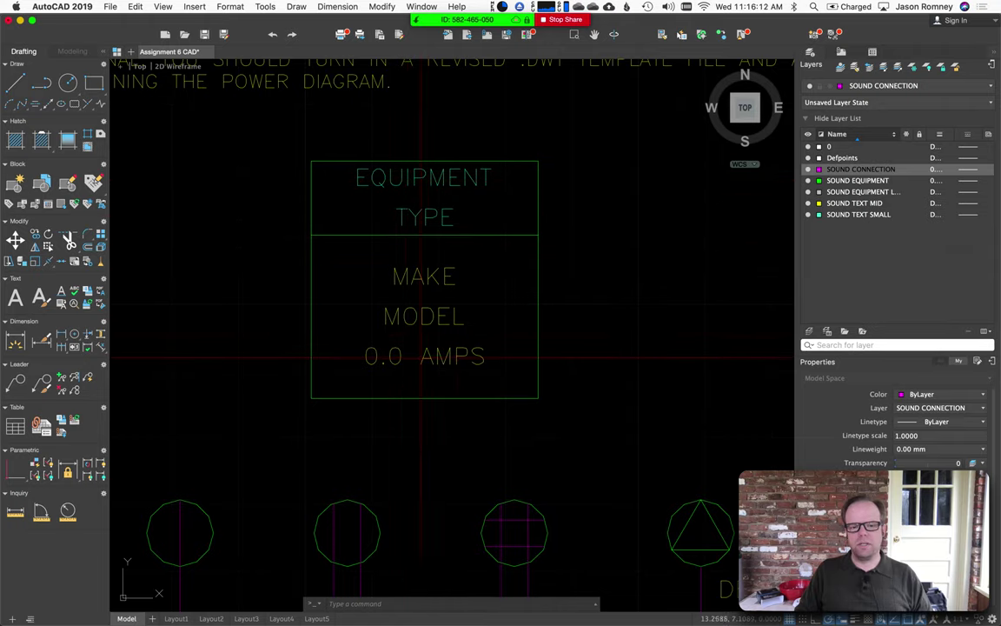
scroll(446, 354, "down", 5)
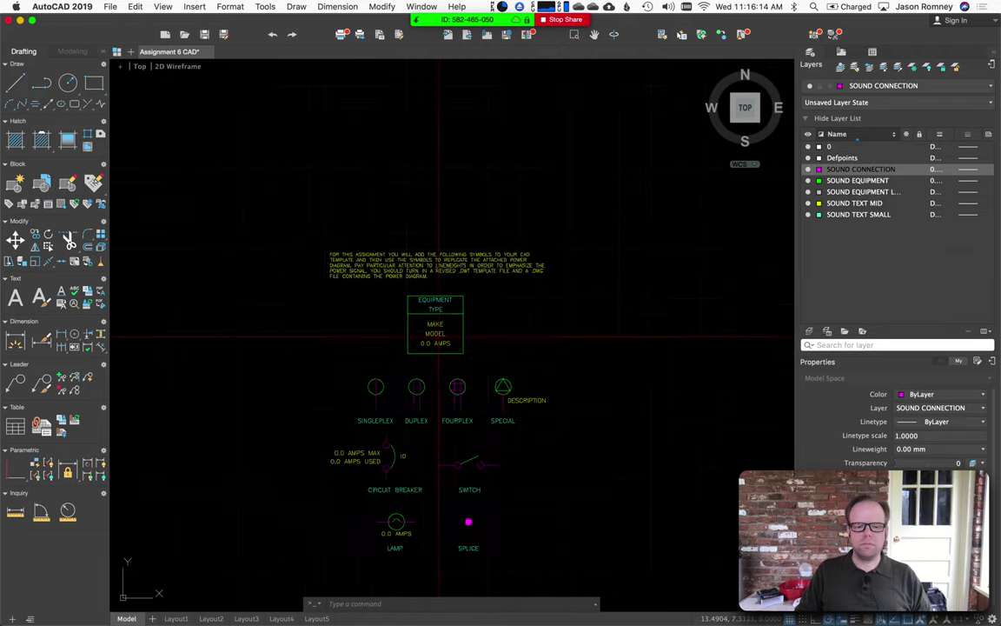
Step: Examine the singleplex, duplex and fourplex connector symbols in the legend and compare their line patterns
scroll(446, 443, "up", 5)
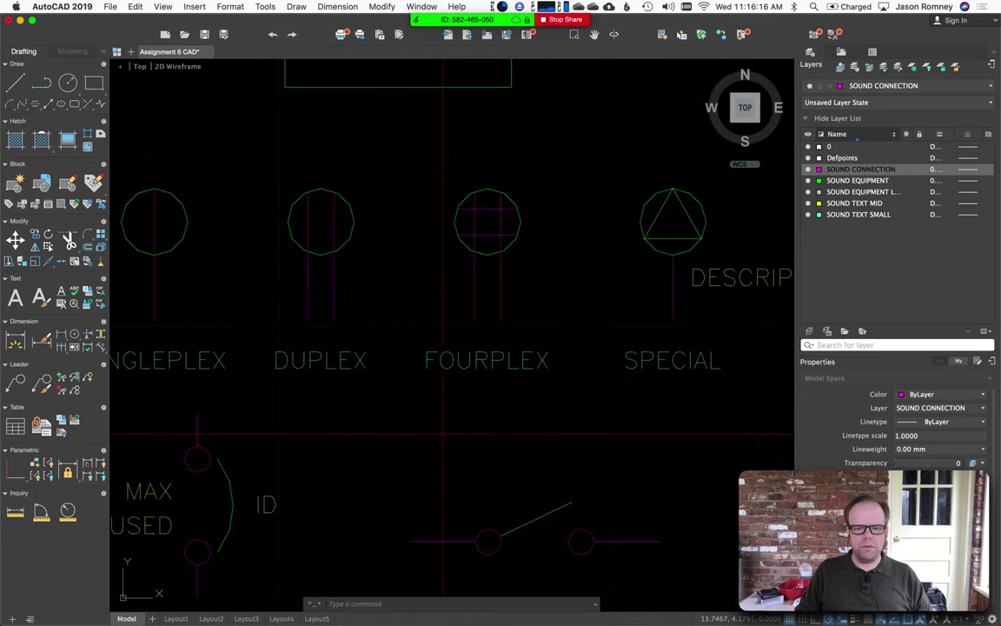
left_click_drag(441, 433, 478, 445)
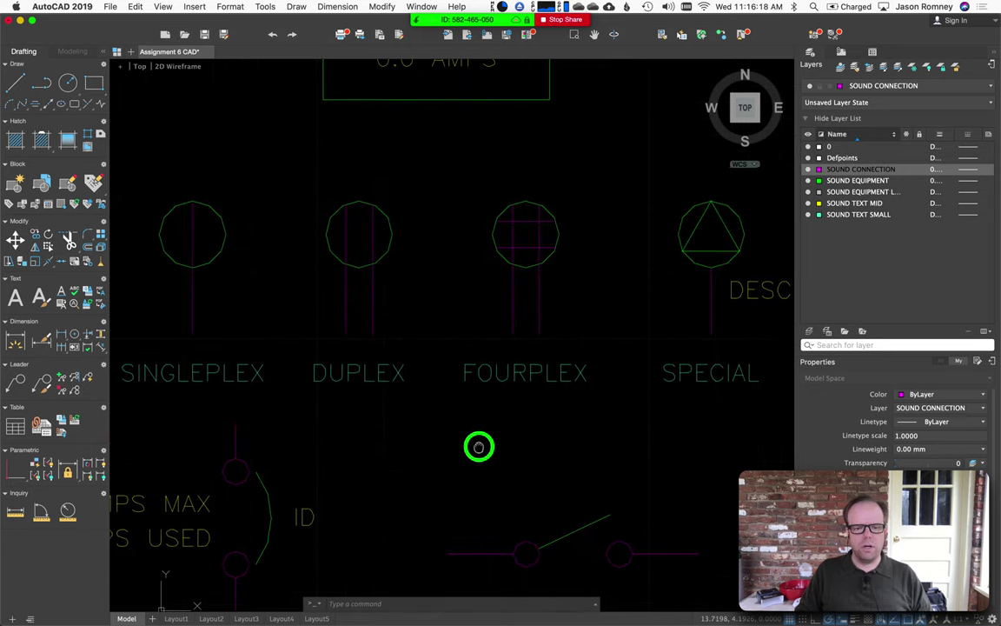
scroll(478, 442, "down", 2)
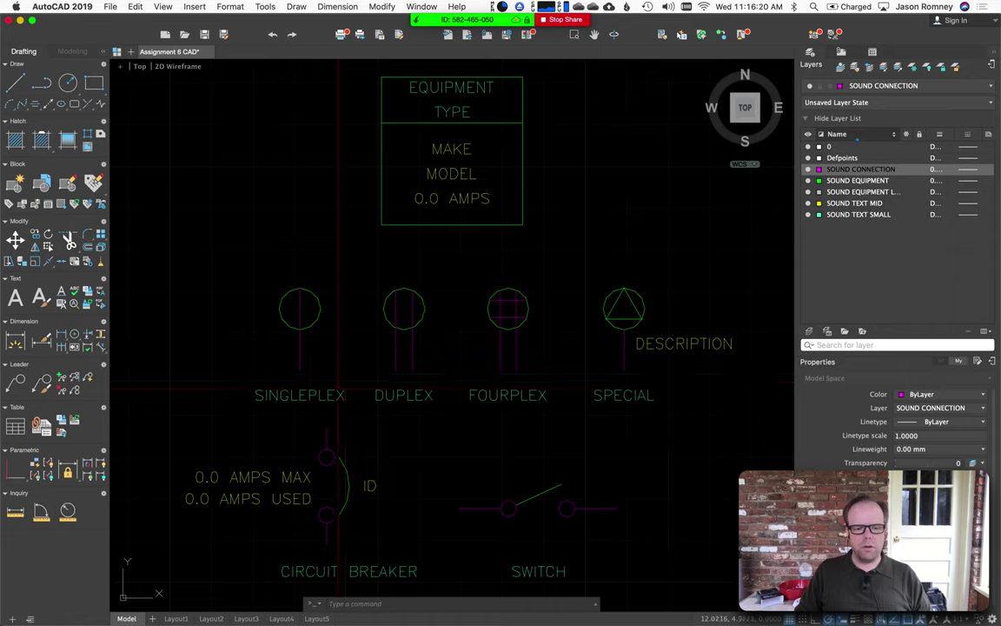
scroll(295, 312, "up", 2)
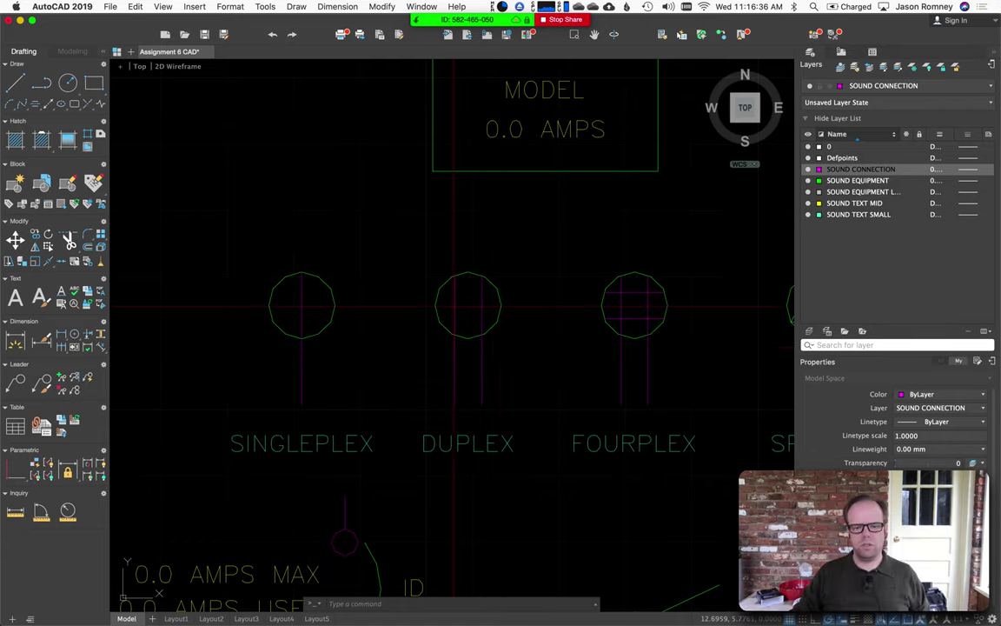
left_click_drag(665, 367, 424, 375)
scroll(433, 279, "up", 2)
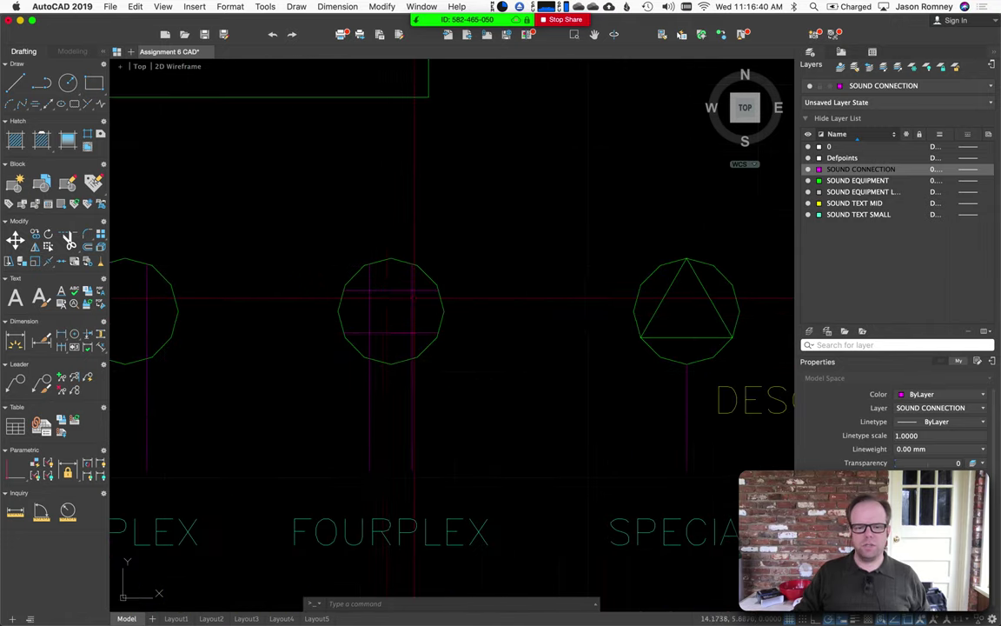
scroll(523, 388, "down", 2)
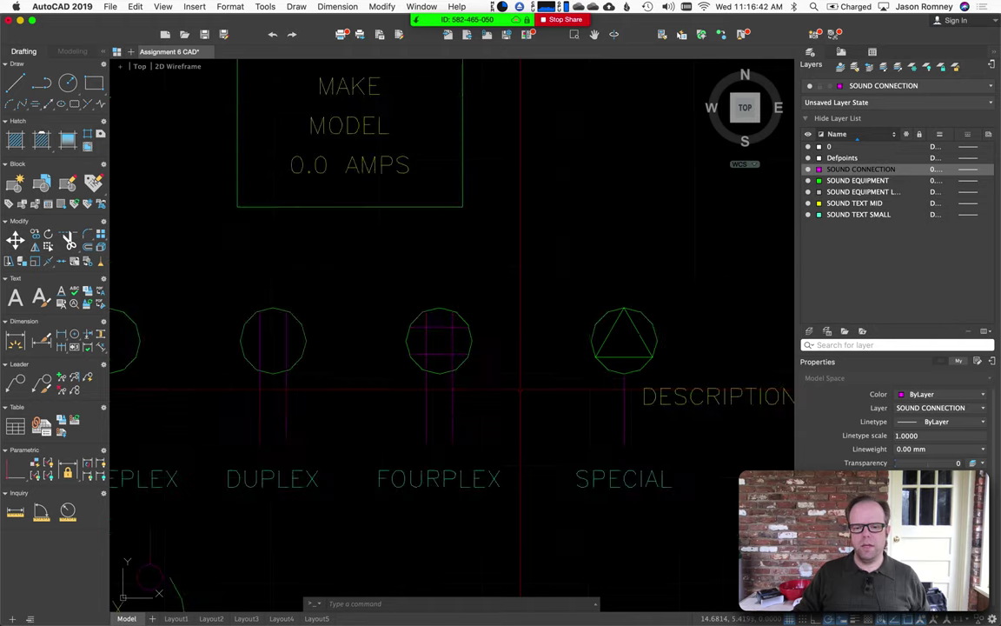
Step: Regenerate the drawing display at the SPECIAL connector symbol with the RE command
scroll(585, 409, "right", 3)
scroll(518, 408, "up", 2)
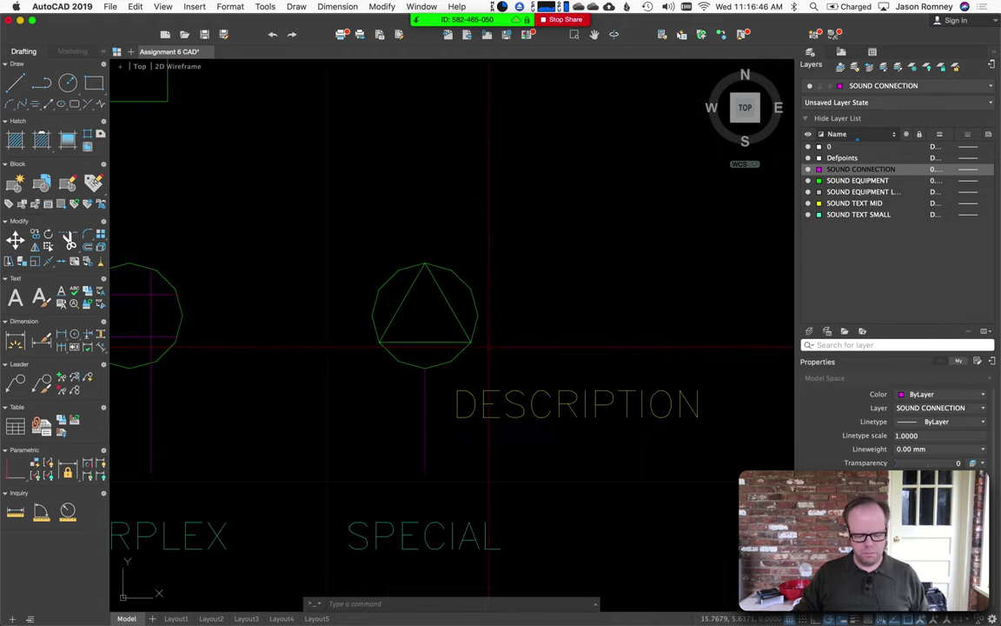
type("re")
key("Return")
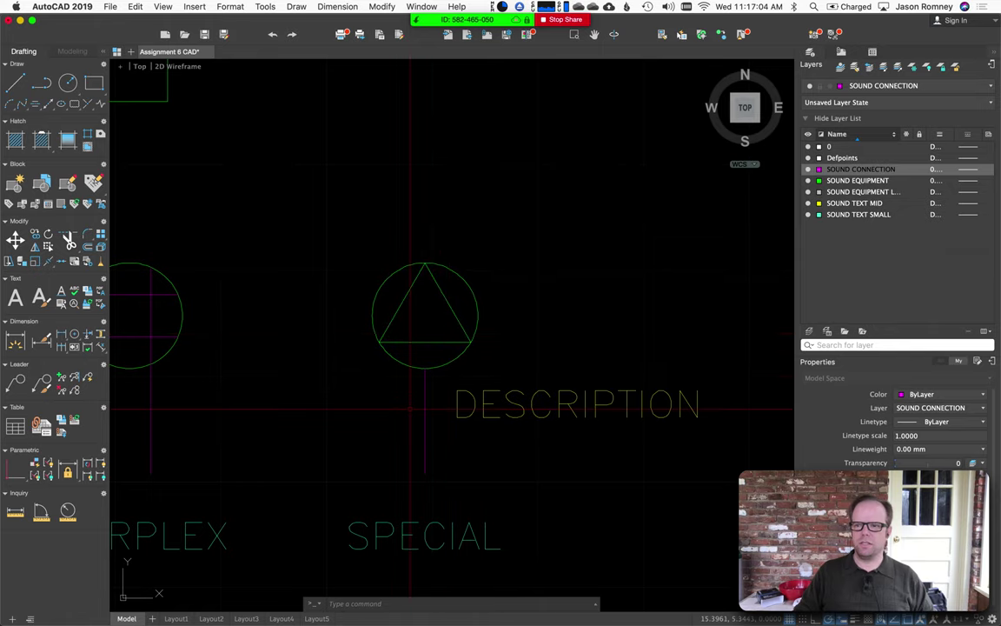
Step: Examine the SPECIAL connector symbol's DESCRIPTION label alongside the other legend symbols
scroll(410, 408, "down", 5)
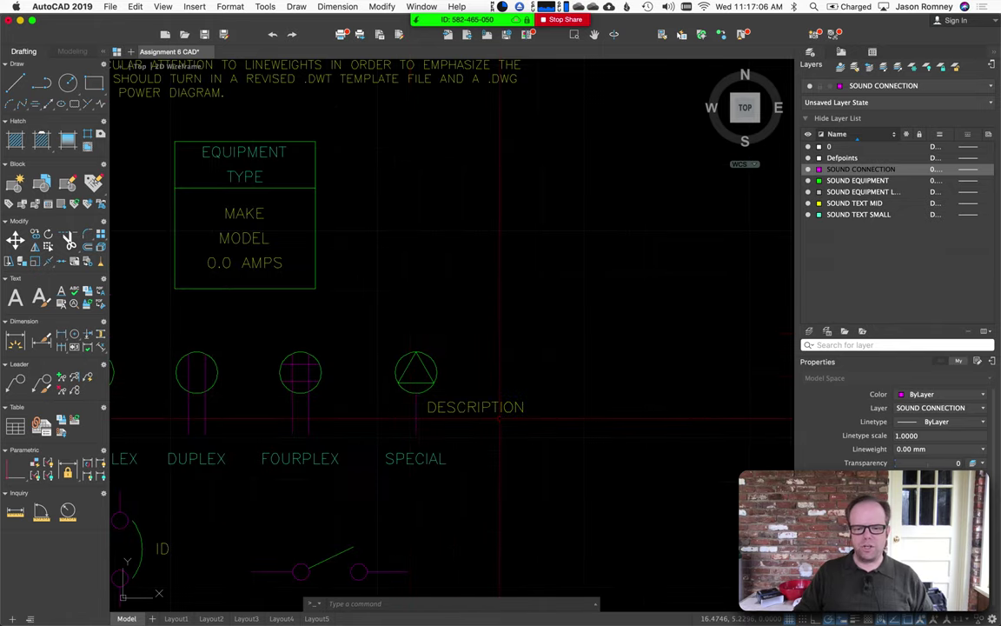
scroll(499, 418, "up", 7)
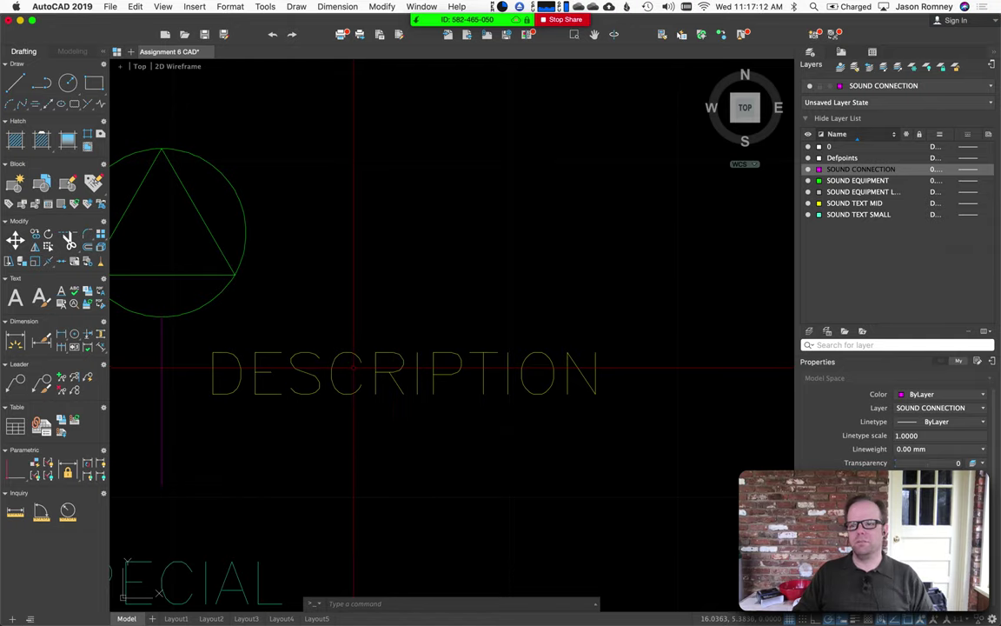
scroll(353, 367, "up", 3)
scroll(348, 339, "down", 10)
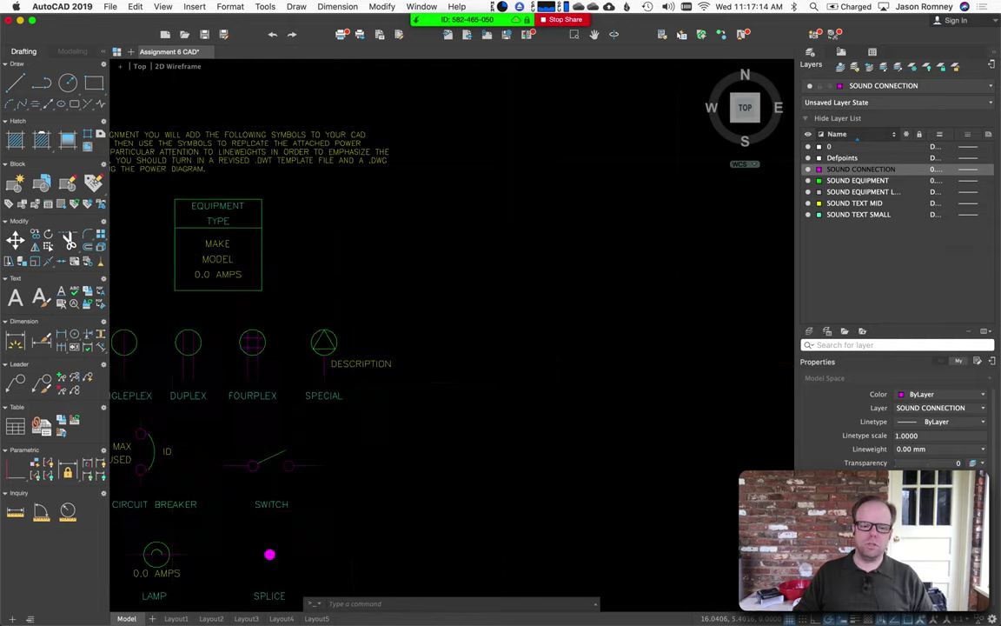
Step: Move the circuit breaker symbol's green arc and ID label horizontally away from its two terminal circles
scroll(347, 408, "left", 3)
scroll(347, 409, "down", 1)
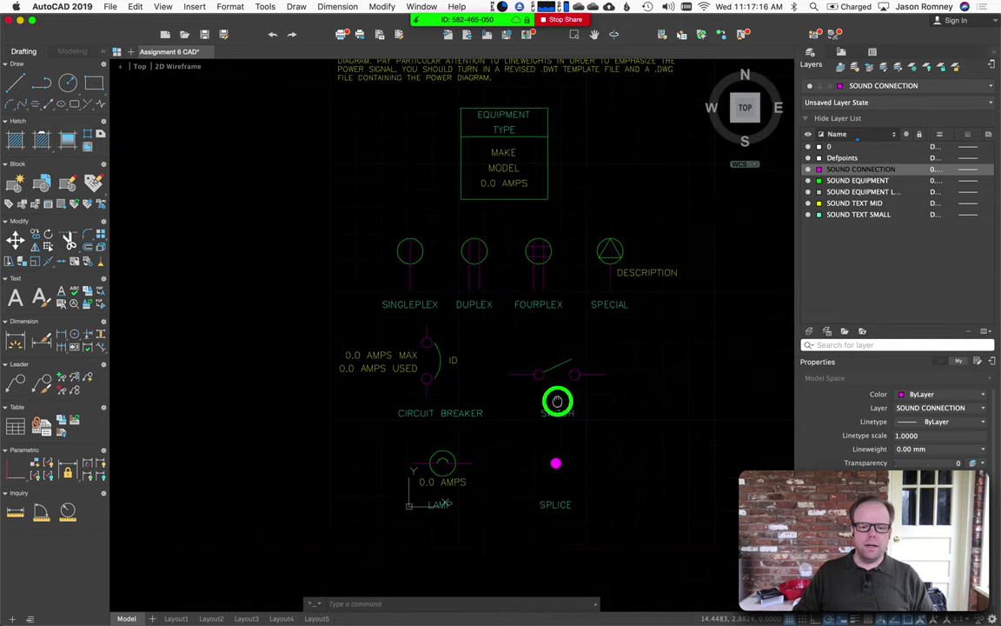
scroll(396, 330, "up", 2)
scroll(395, 330, "up", 1)
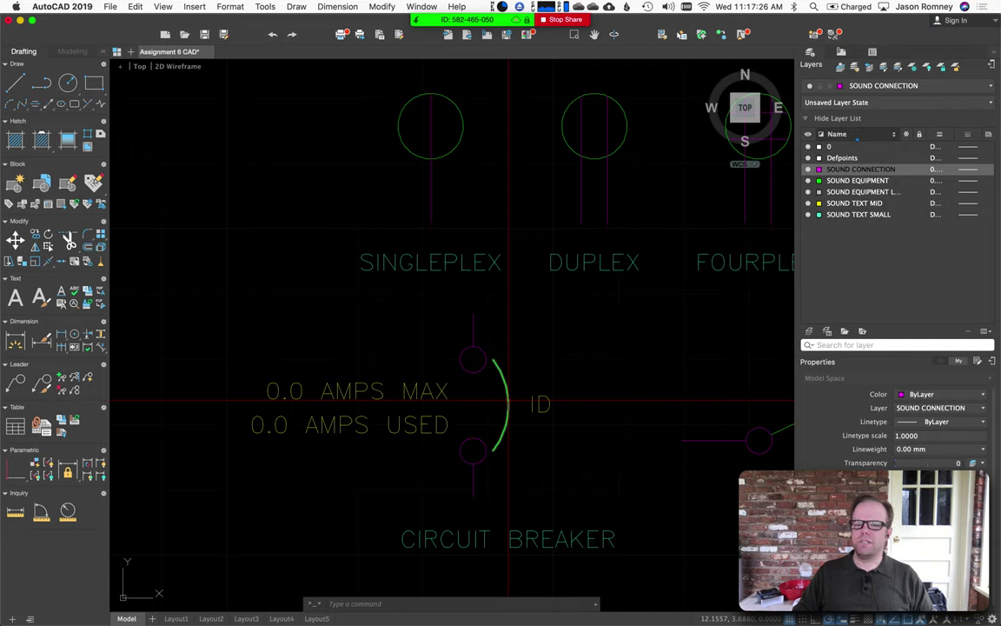
left_click(487, 342)
left_click(569, 465)
type("m")
key("Return")
left_click(529, 494)
left_click(647, 495)
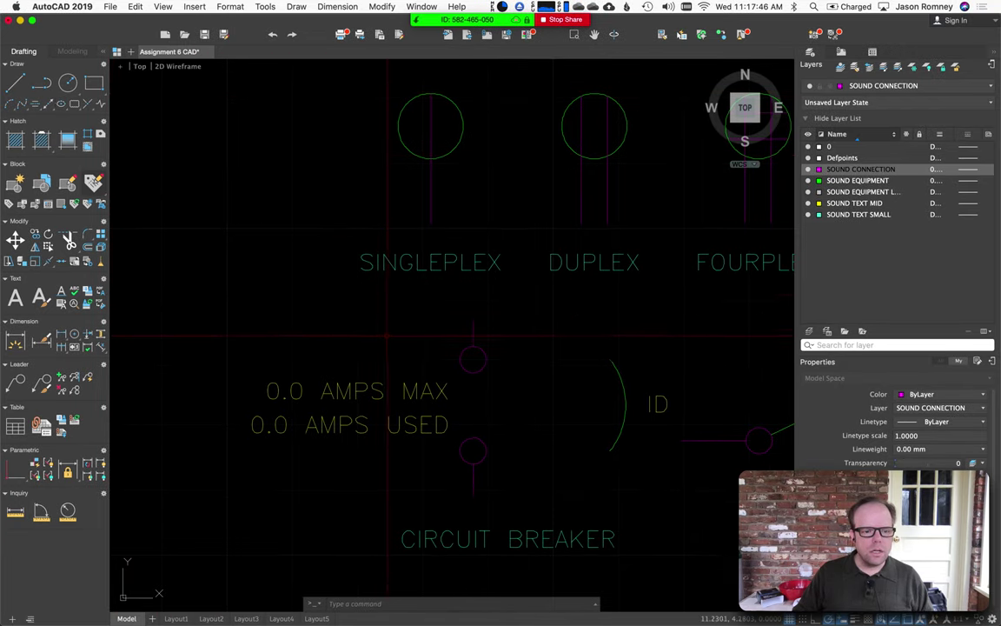
Step: Draw a three-point arc from the upper terminal circle's right quadrant through the lower circle's right quadrant, ending beyond that circle
type("arc")
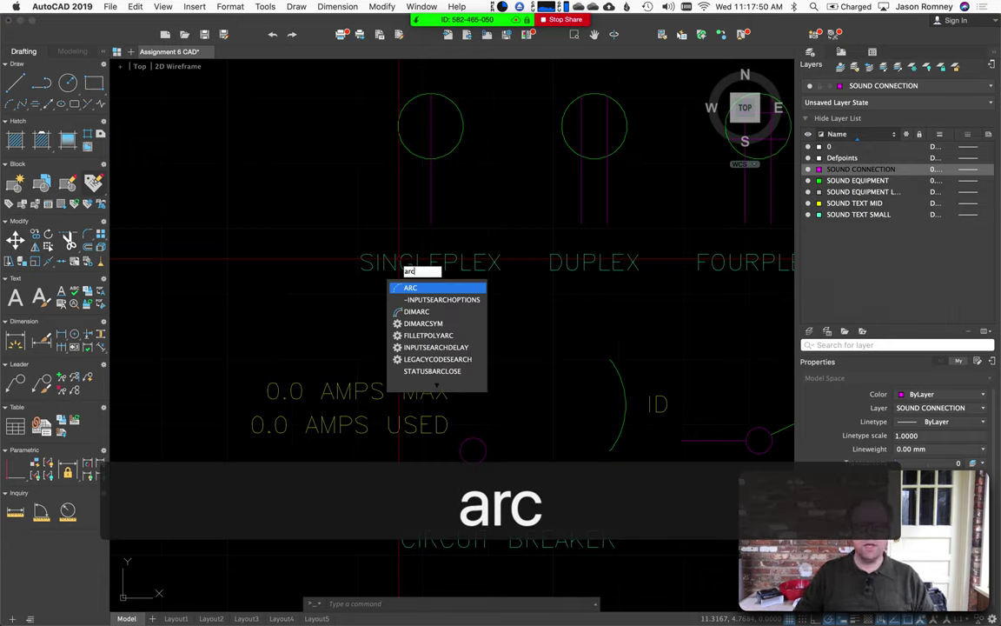
key("Return")
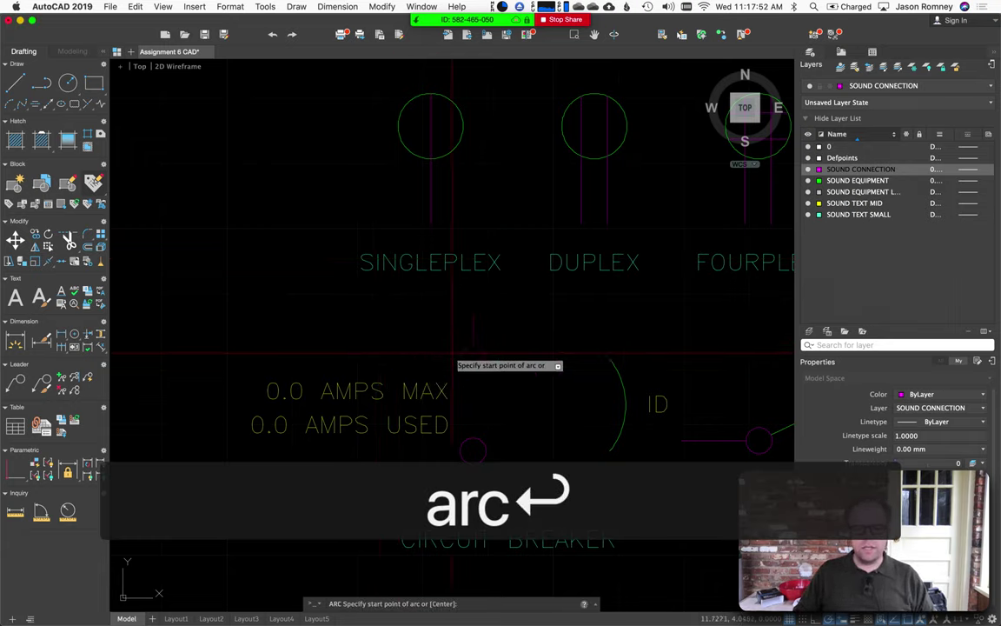
scroll(504, 358, "up", 3)
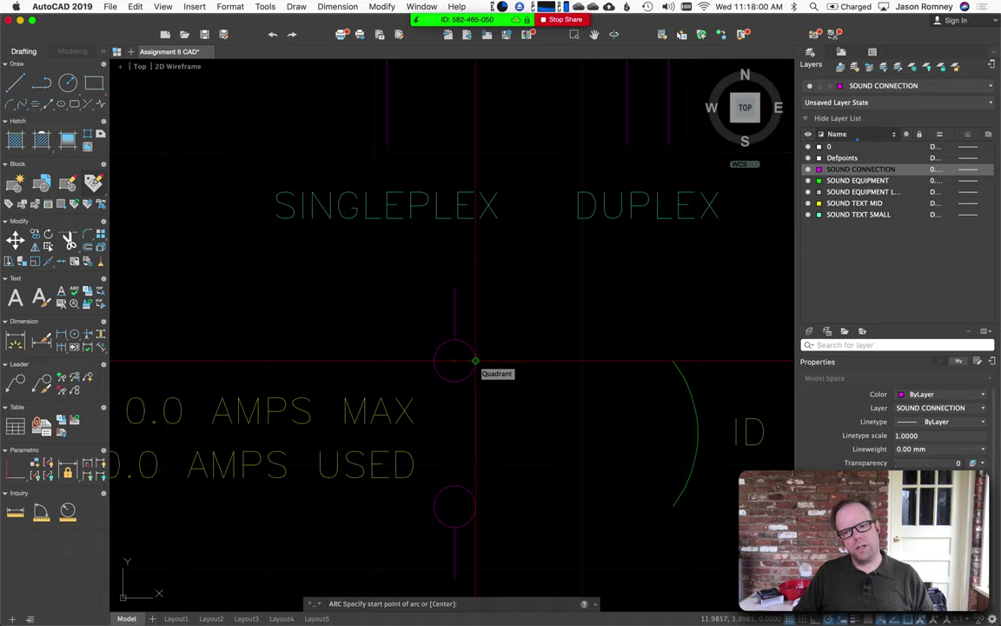
left_click(475, 360)
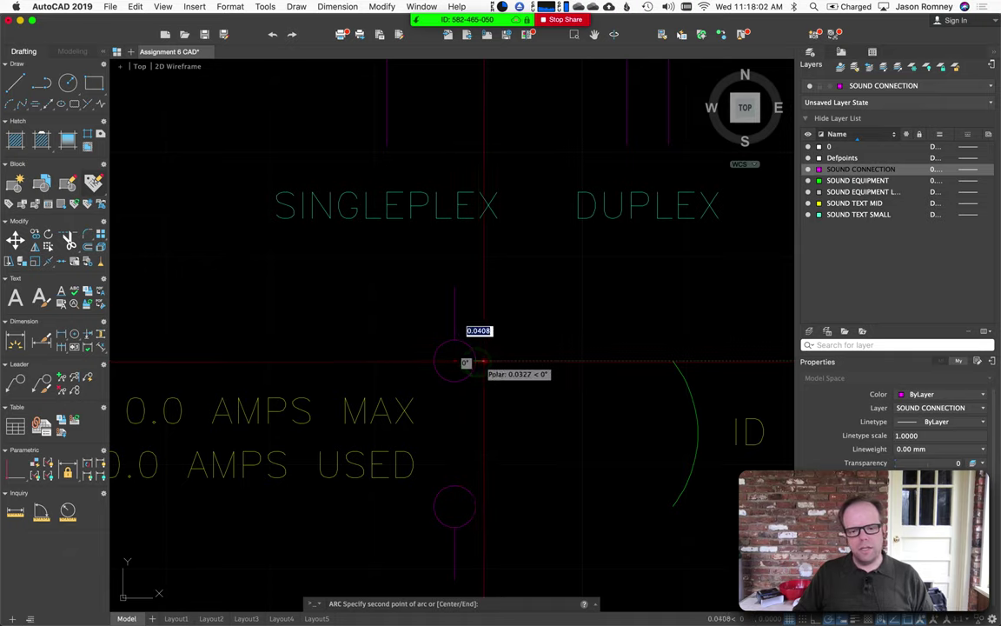
left_click(475, 506)
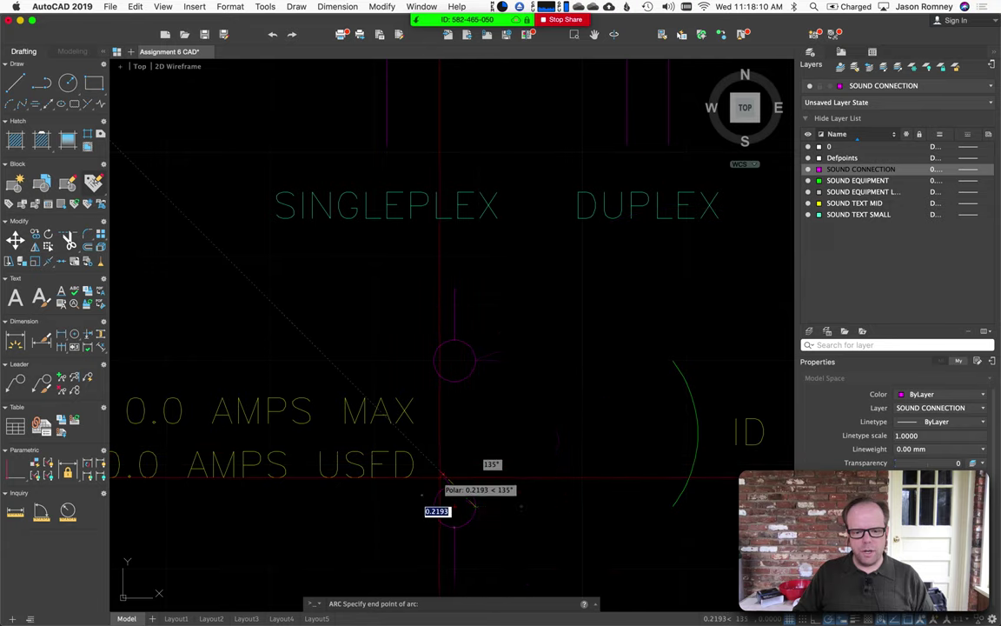
left_click(402, 534)
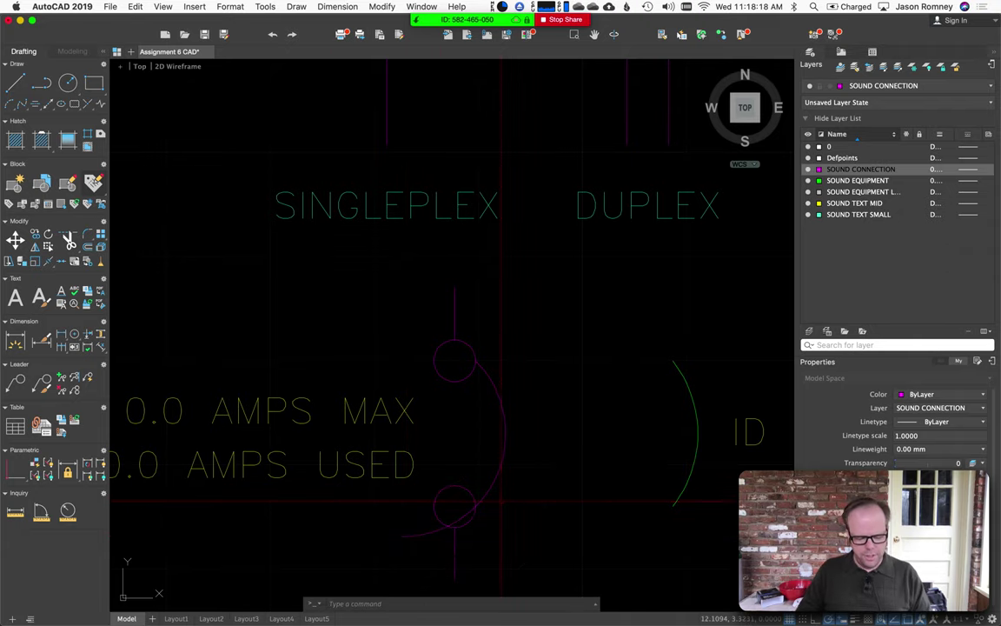
Step: Trim the new arc using the lower terminal circle as cutting edge, and erase the leftover tail piece
type("tr")
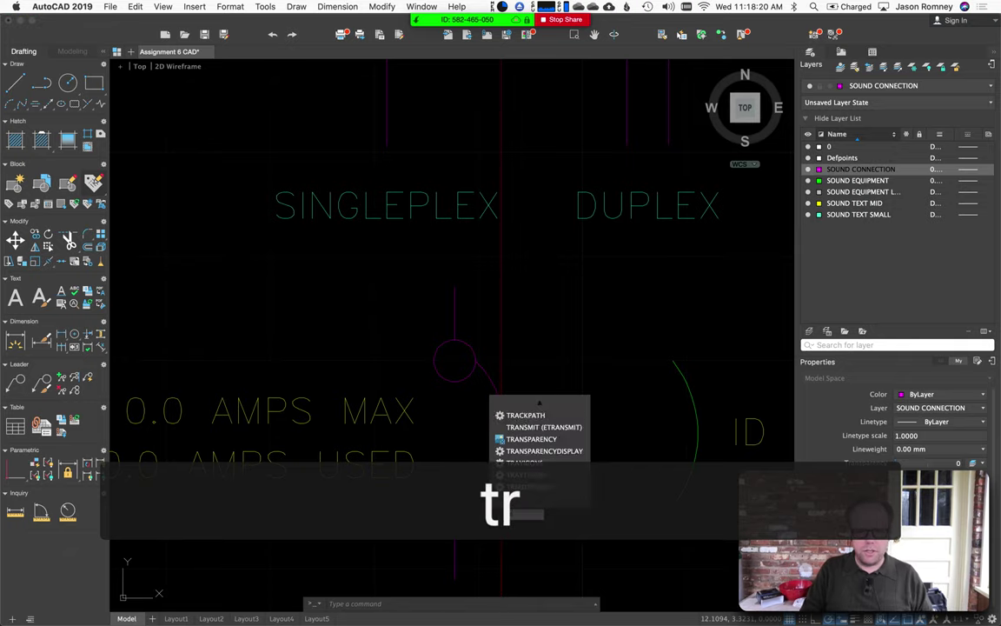
type("im")
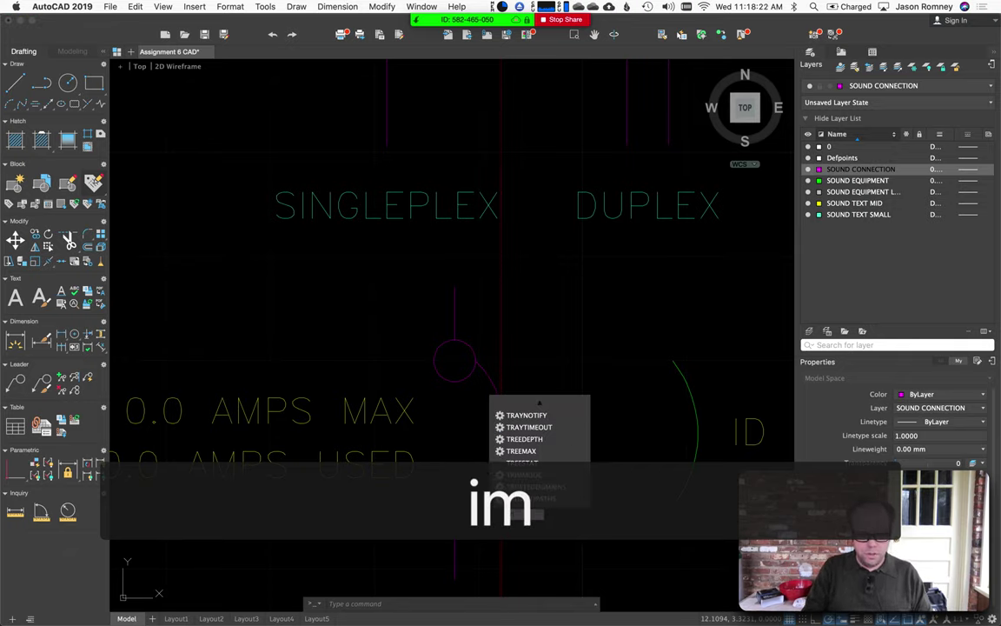
key("Return")
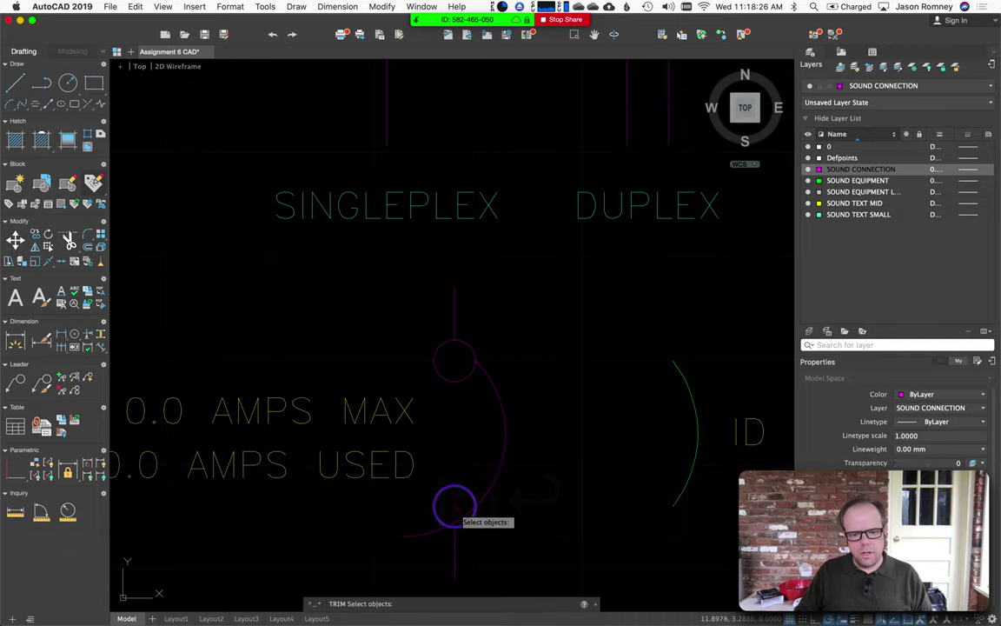
key("Return")
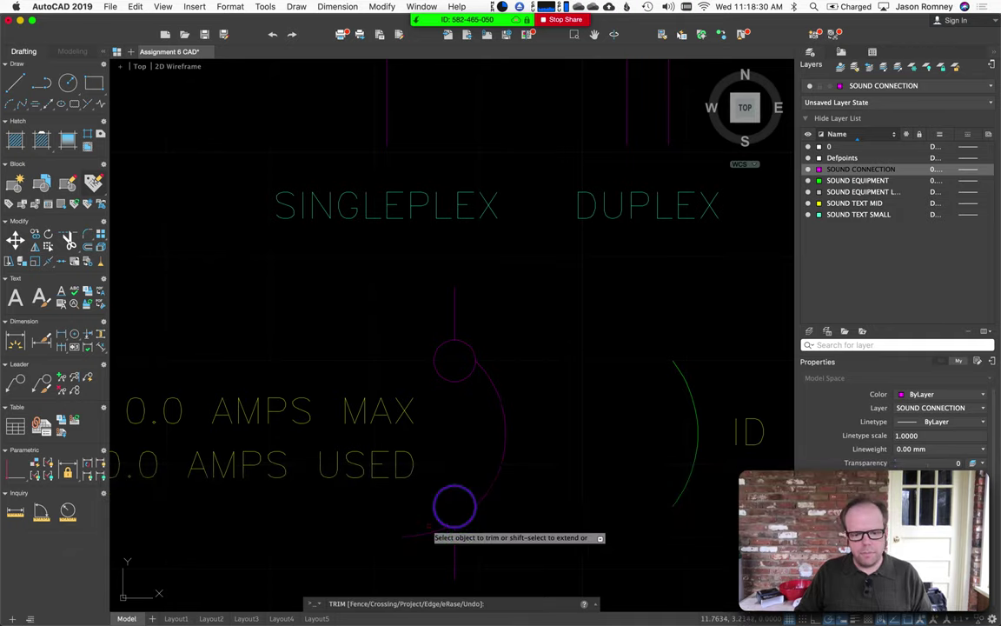
key("Escape")
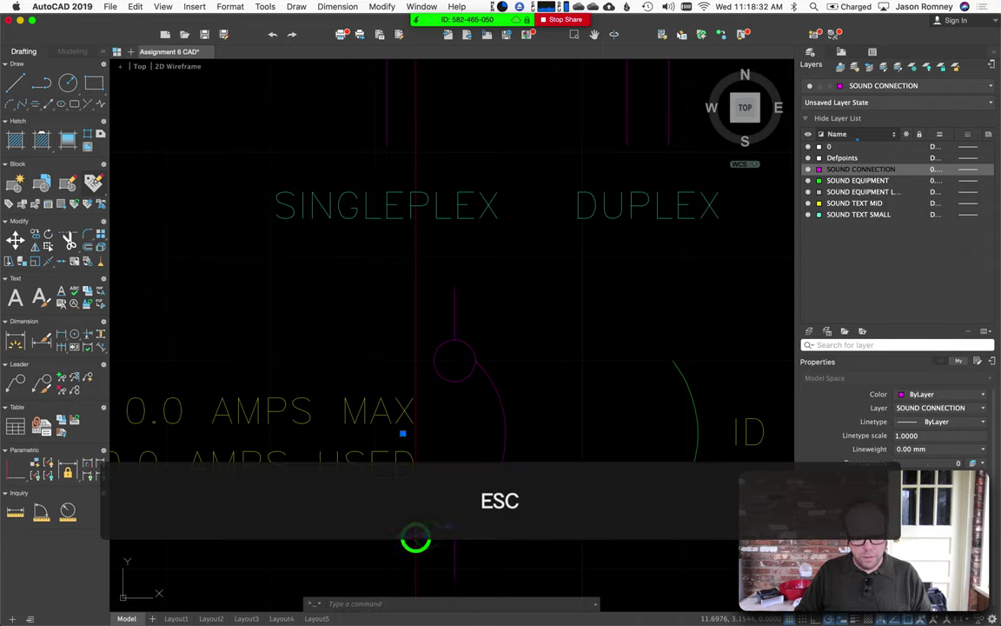
key("e")
Step: Move the trimmed arc slightly to the right, clear of the two terminal circles
key("m")
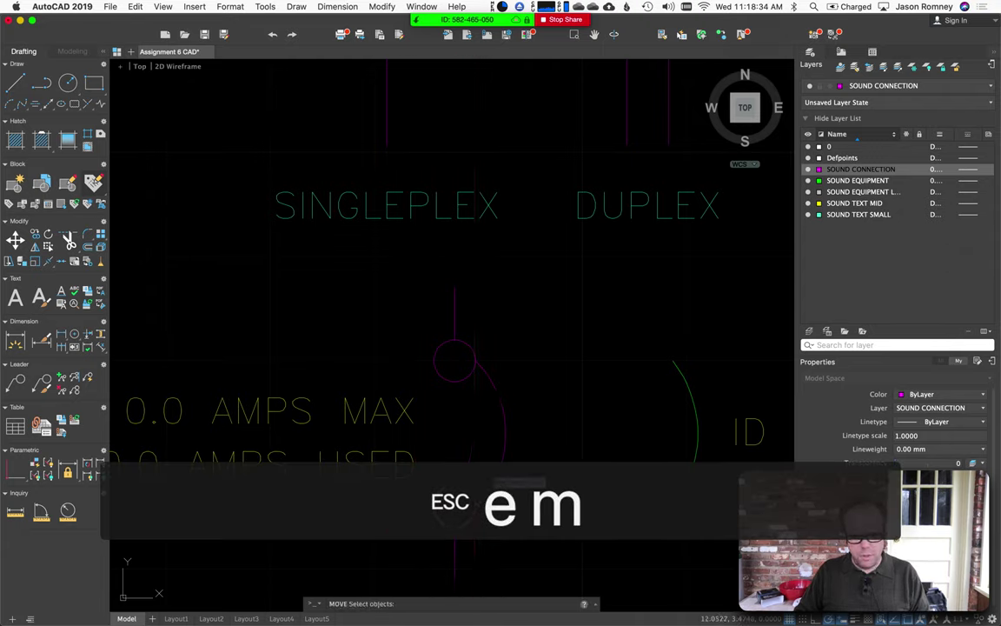
left_click(505, 441)
right_click(504, 441)
left_click(547, 433)
left_click(560, 433)
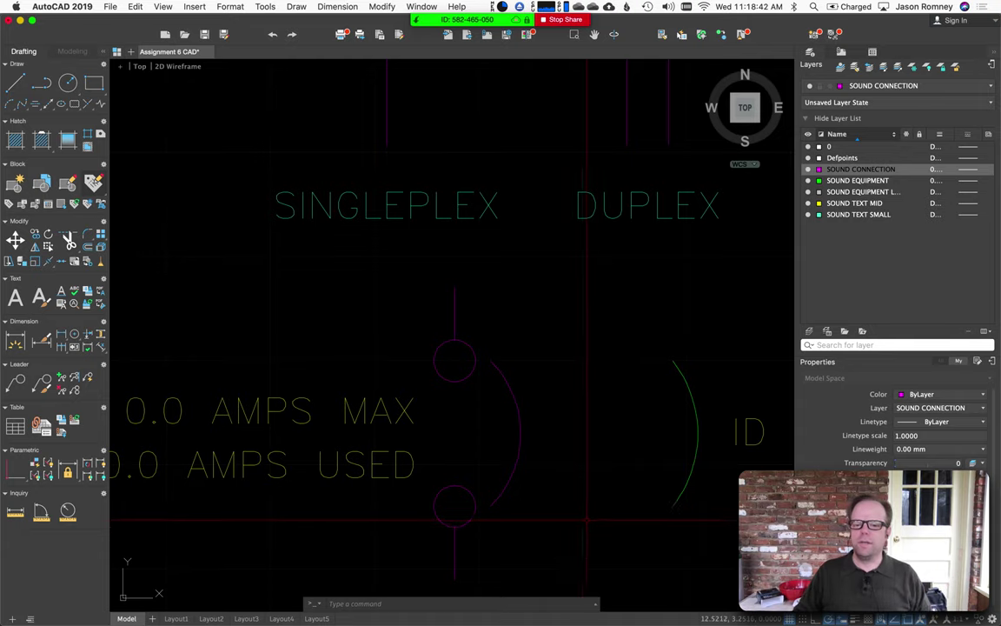
Step: Erase the magenta practice arc beside the circuit breaker's terminal circles
left_click(561, 516)
left_click(512, 457)
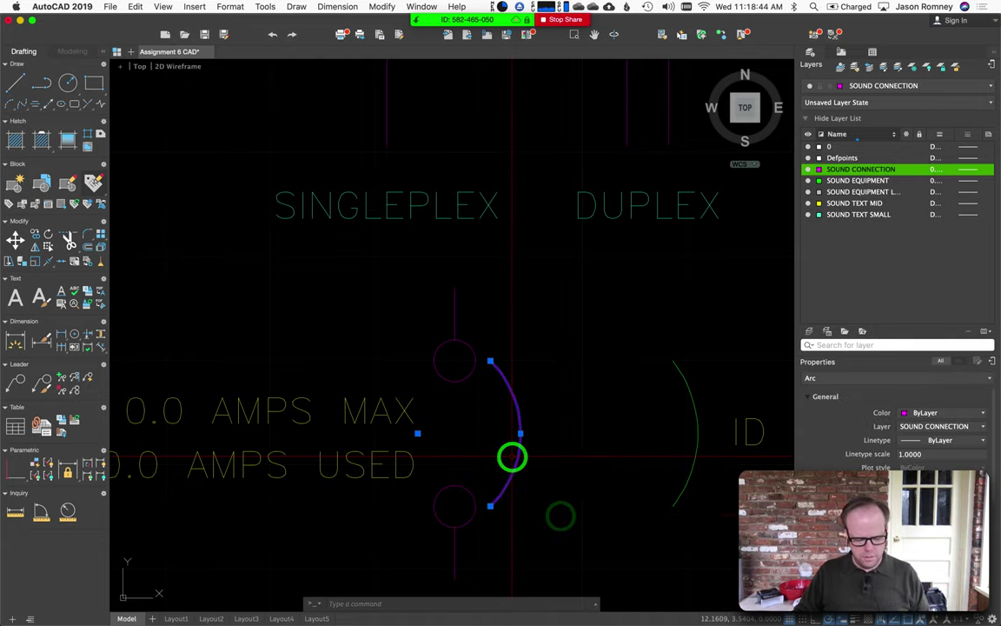
key("e")
key("Return")
Step: Move the original green arc and ID label horizontally back beside the circuit breaker's terminal circles
key("m")
key("Return")
left_click(637, 322)
left_click(771, 487)
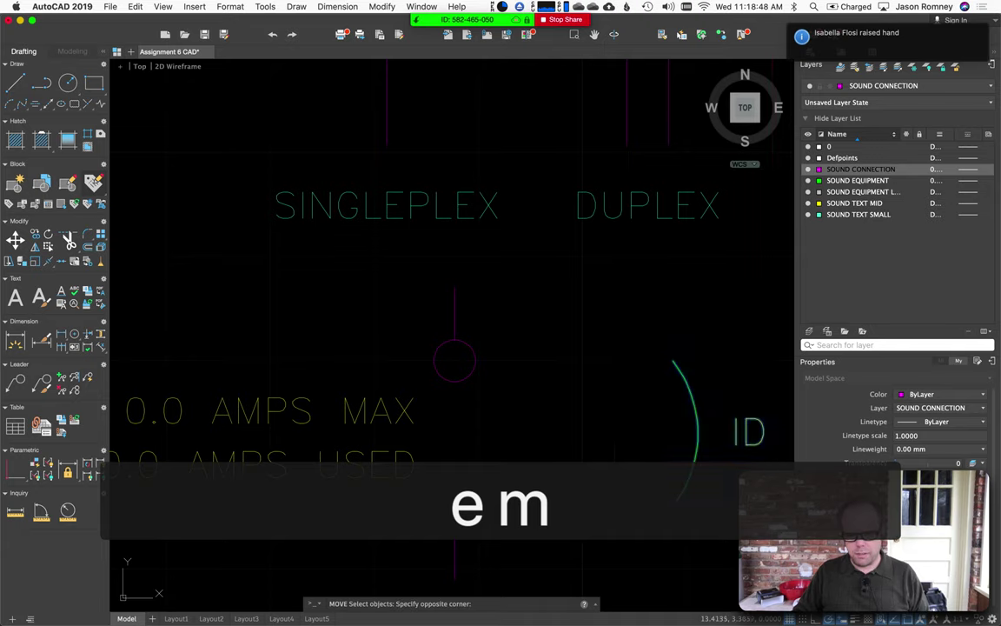
key("Return")
left_click(696, 432)
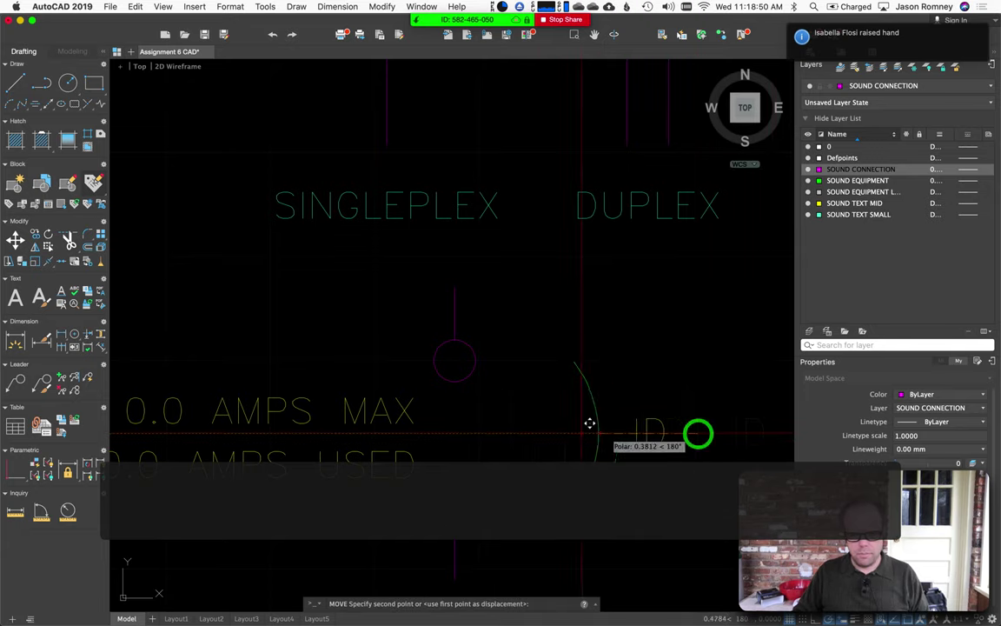
left_click(515, 432)
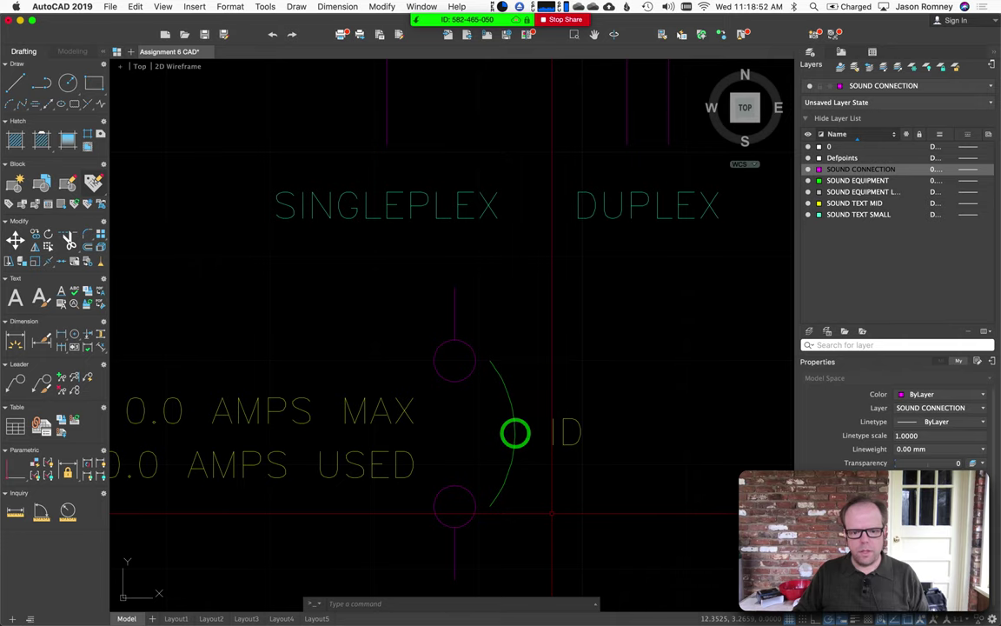
Step: Examine the switch, lamp and splice symbols in the legend, including the lamp's amps text
scroll(513, 435, "down", 5)
scroll(583, 515, "right", 5)
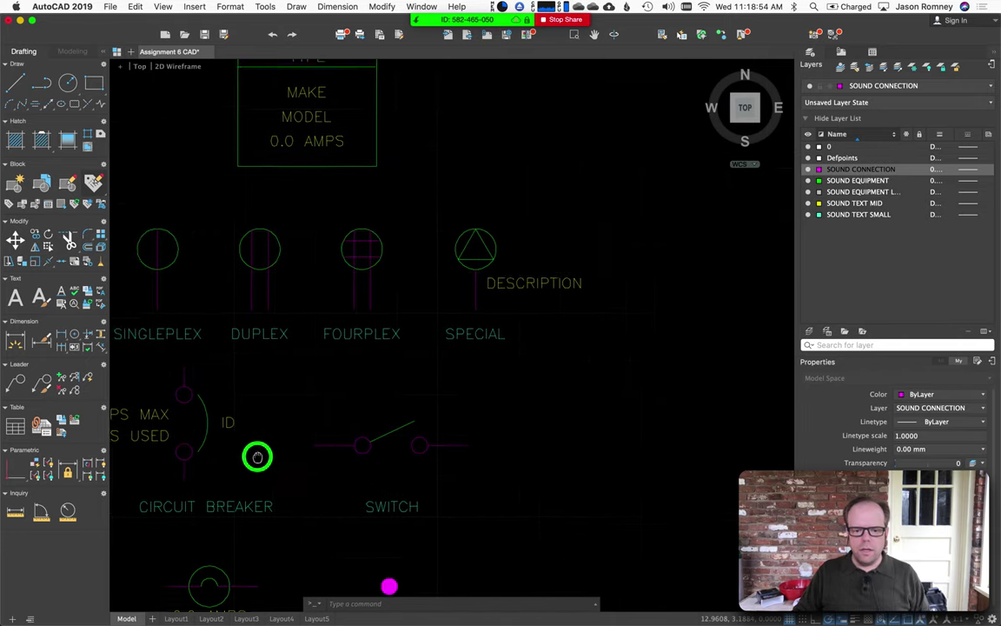
scroll(377, 460, "up", 3)
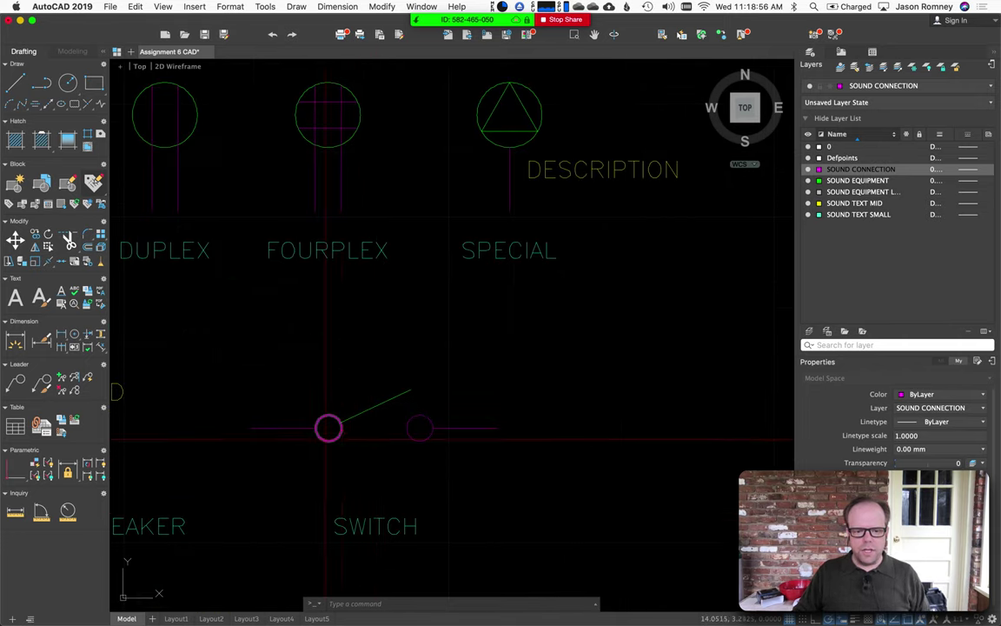
scroll(355, 573, "down", 5)
scroll(279, 384, "down", 4)
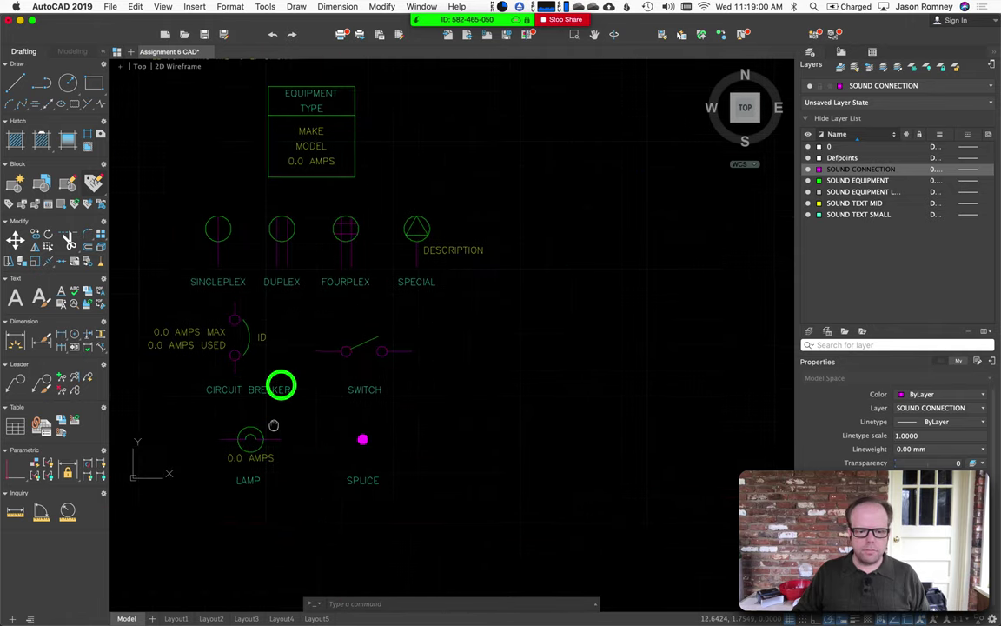
scroll(259, 386, "up", 5)
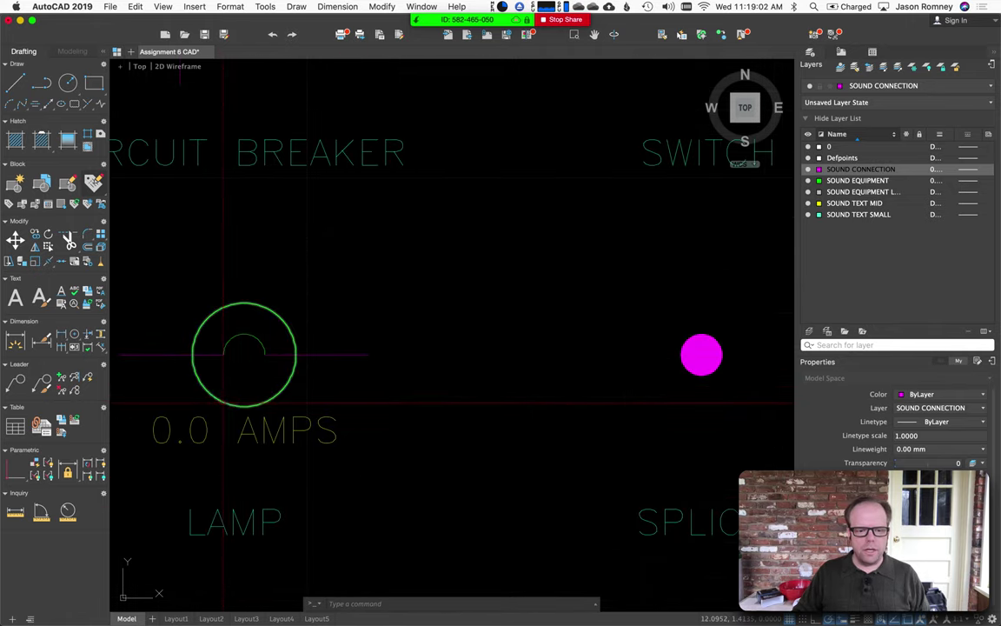
scroll(252, 382, "left", 3)
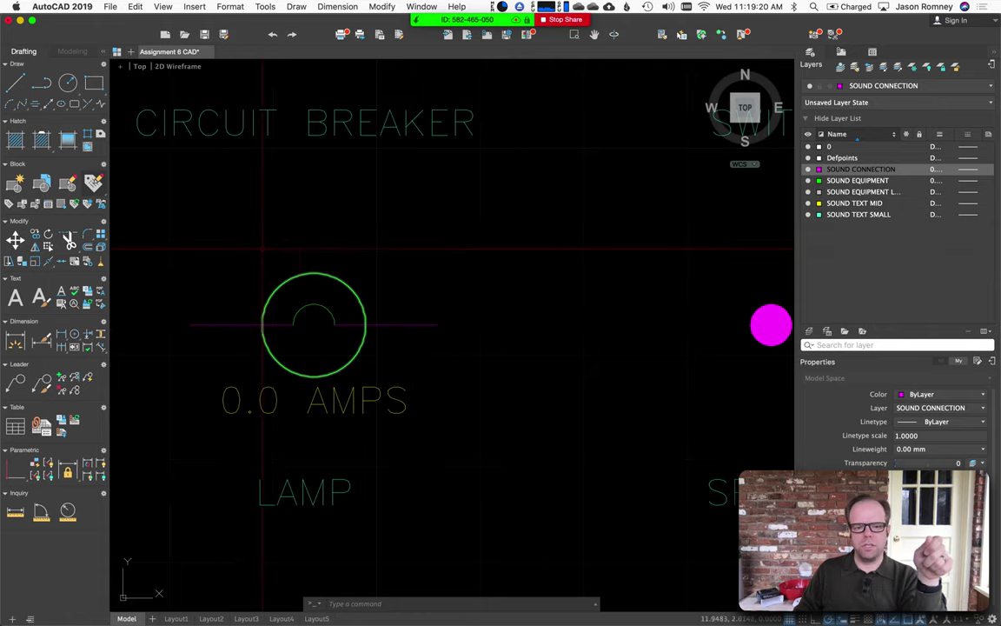
scroll(439, 433, "down", 3)
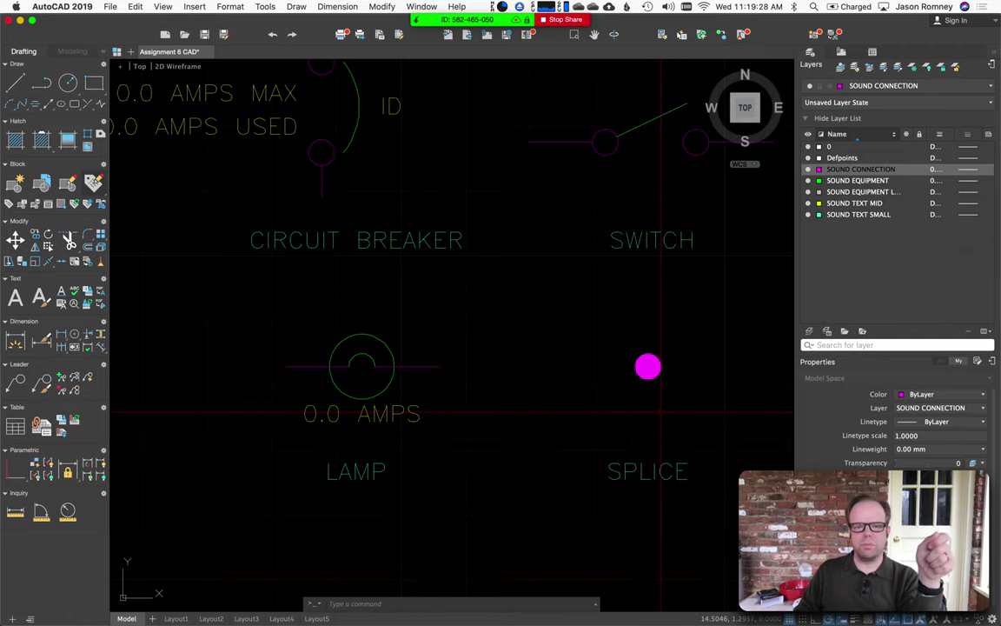
scroll(661, 413, "down", 2)
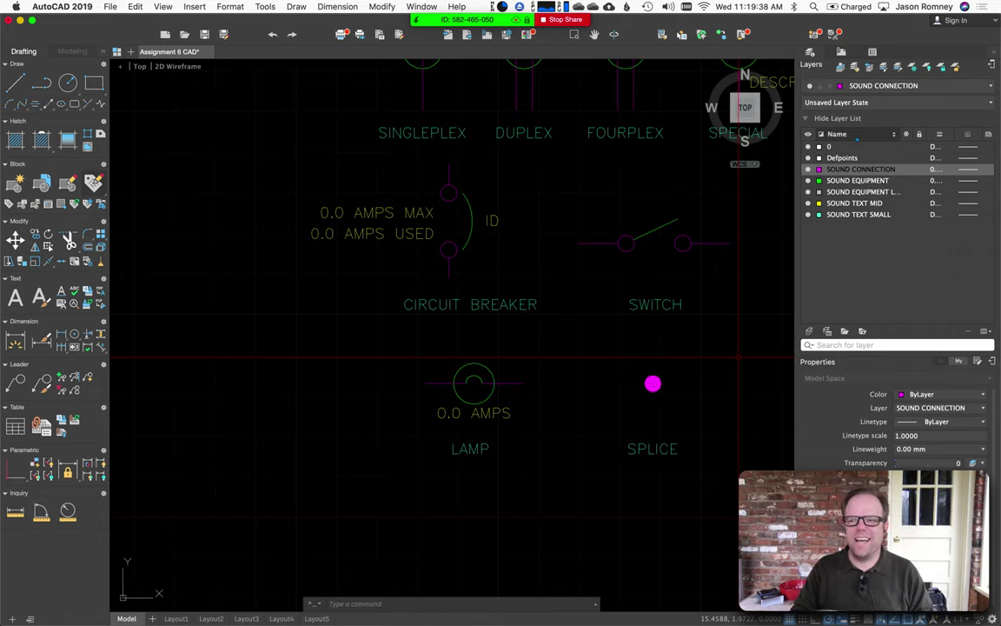
left_click_drag(719, 359, 578, 467)
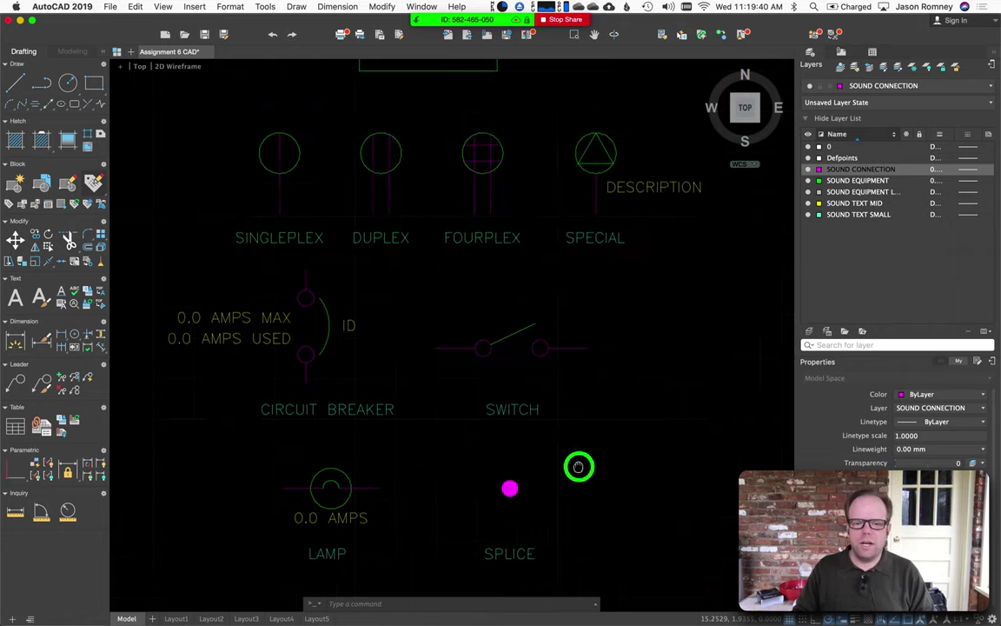
scroll(579, 467, "down", 2)
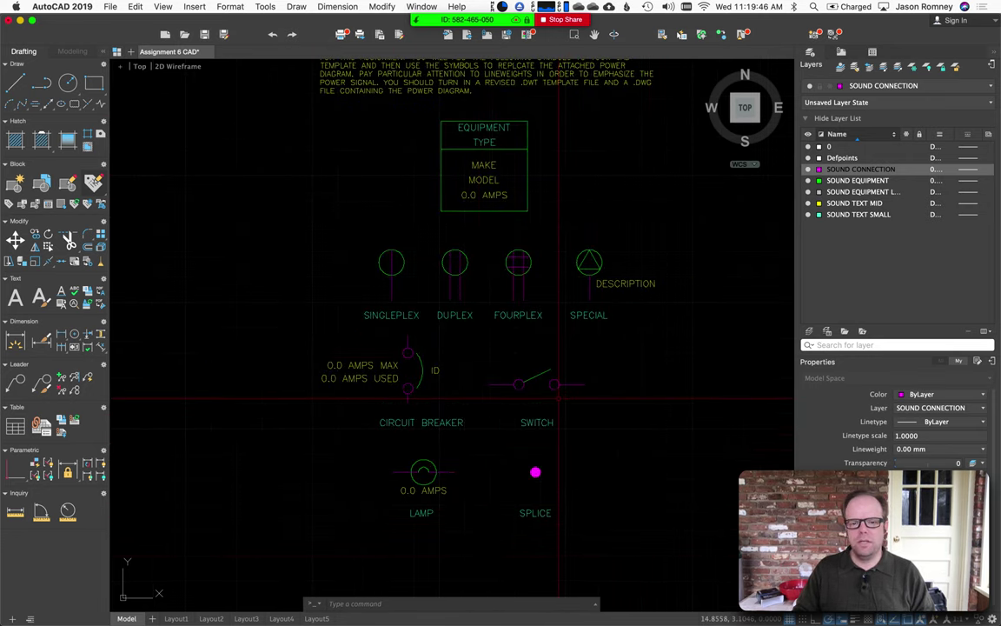
Step: Return to the power diagram and review the amp rack panel feeding Thrust Rack 2 and Thrust Rack 3
scroll(362, 304, "down", 5)
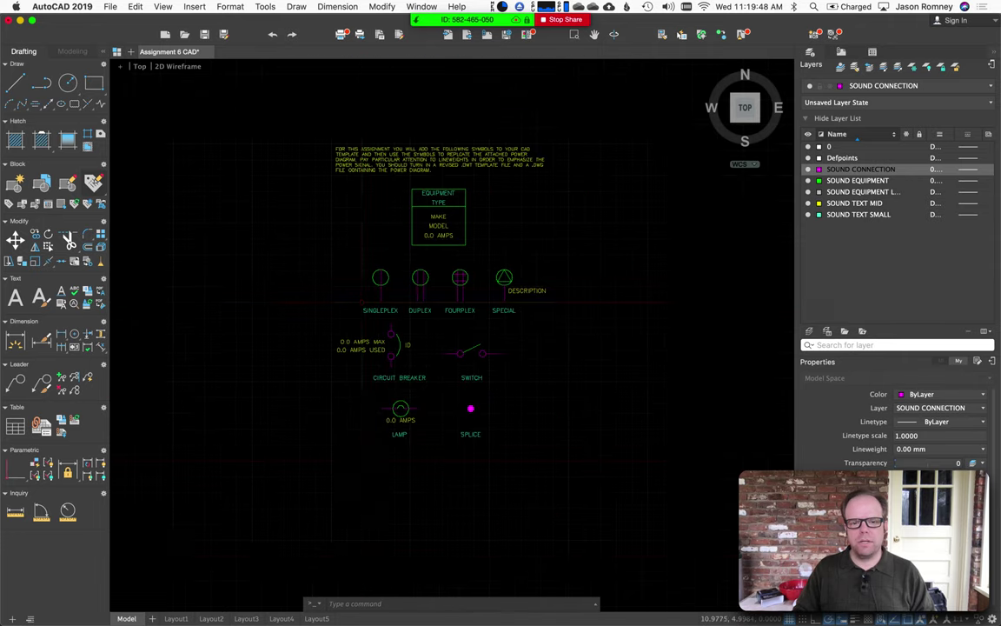
scroll(426, 79, "up", 5)
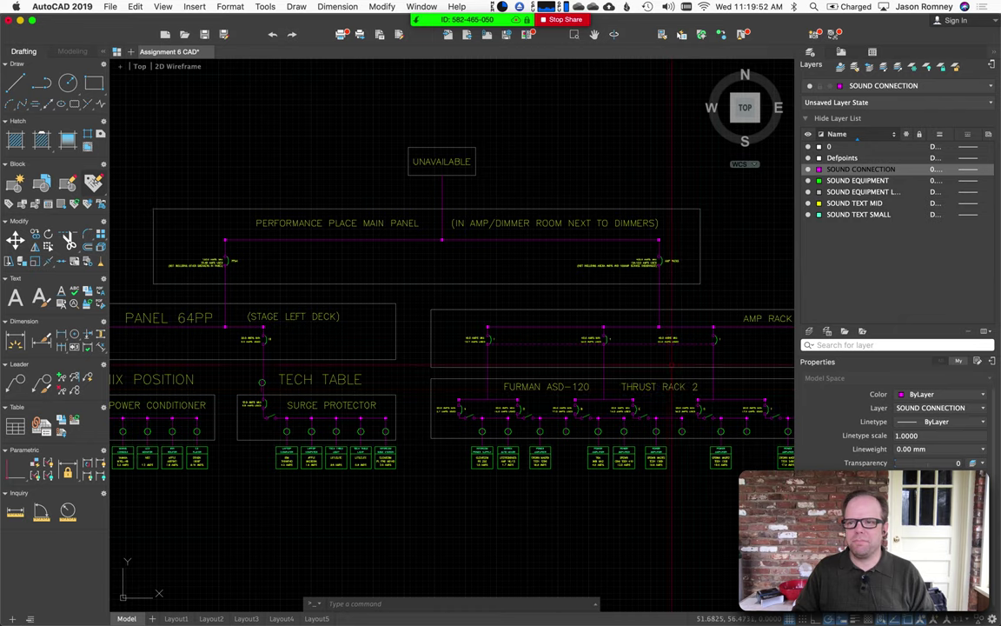
scroll(670, 363, "up", 2)
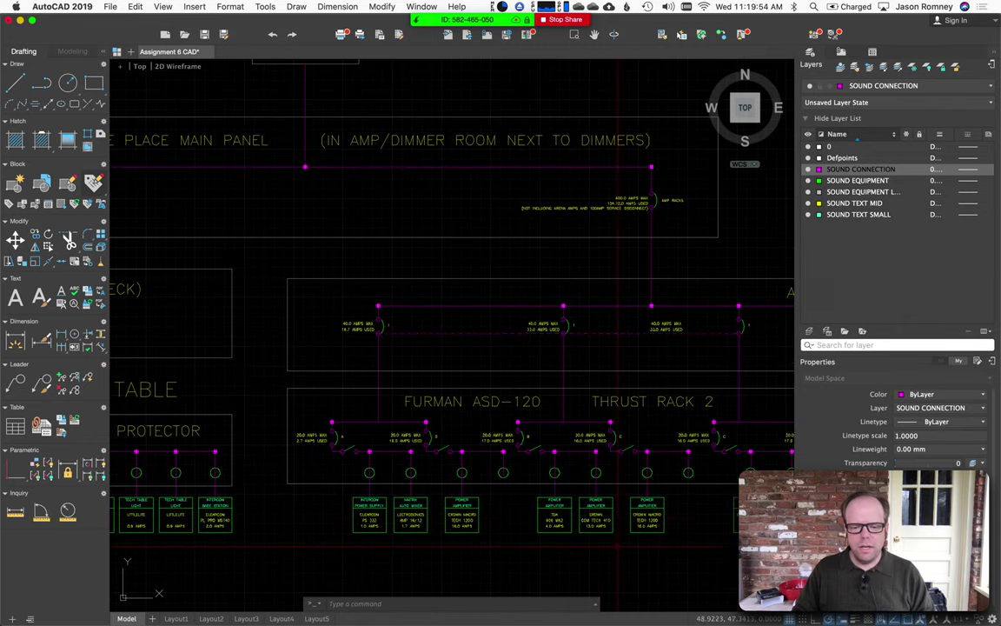
left_click_drag(682, 554, 194, 520)
scroll(334, 509, "down", 4)
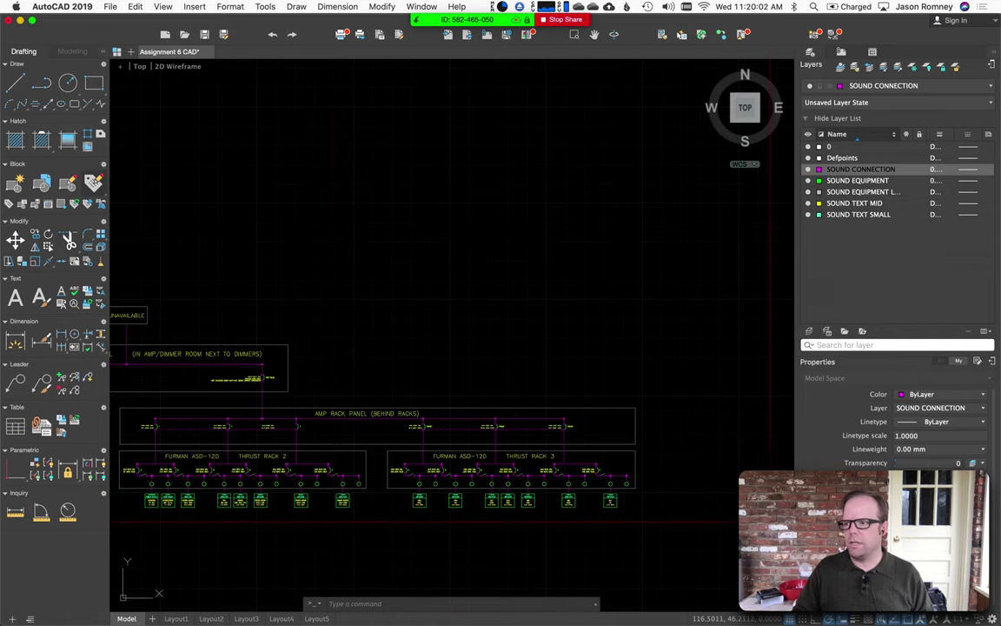
key("super+Tab")
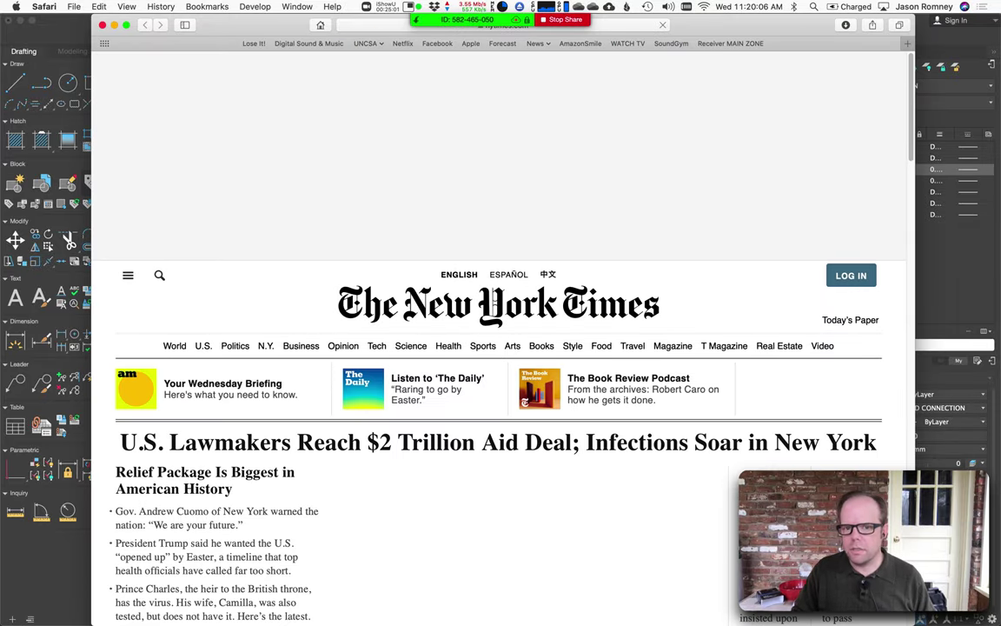
key("super+Tab")
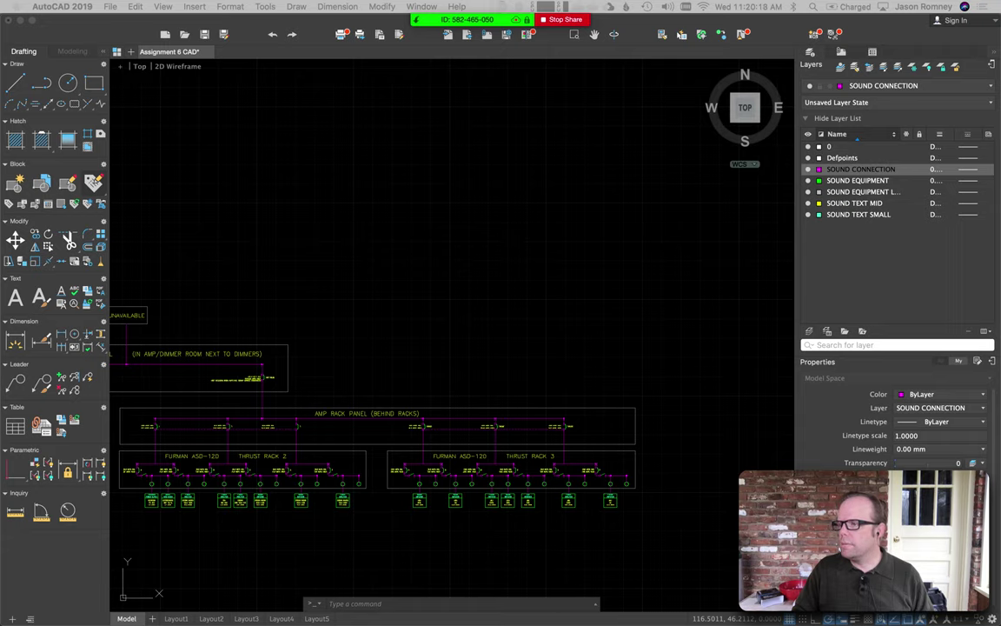
Step: Switch to Chrome and review the Power Diagram Assignment's instructions, power symbols and attached power diagram
key("super+Tab")
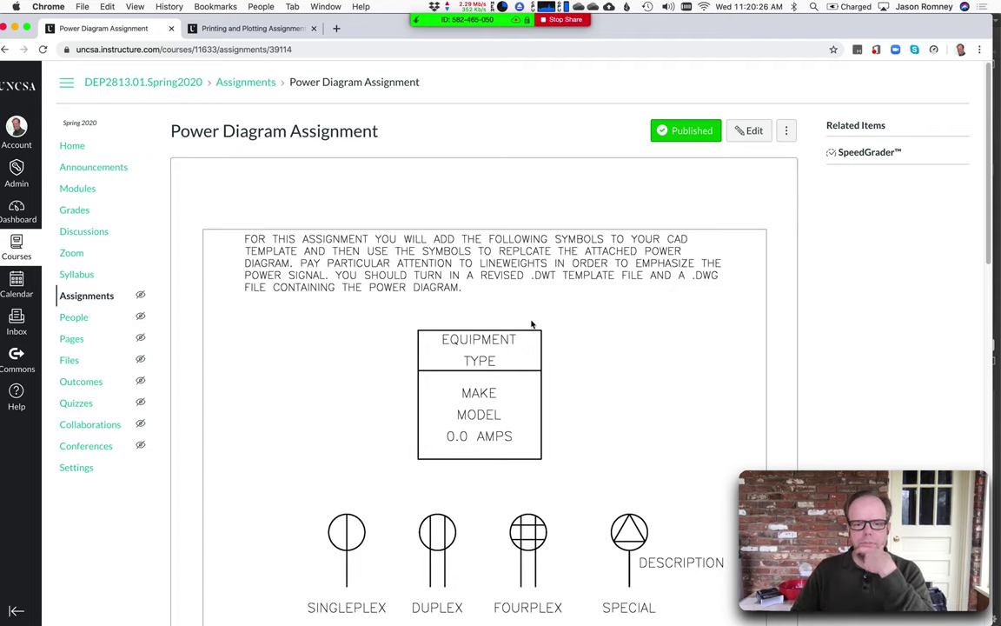
scroll(532, 324, "down", 3)
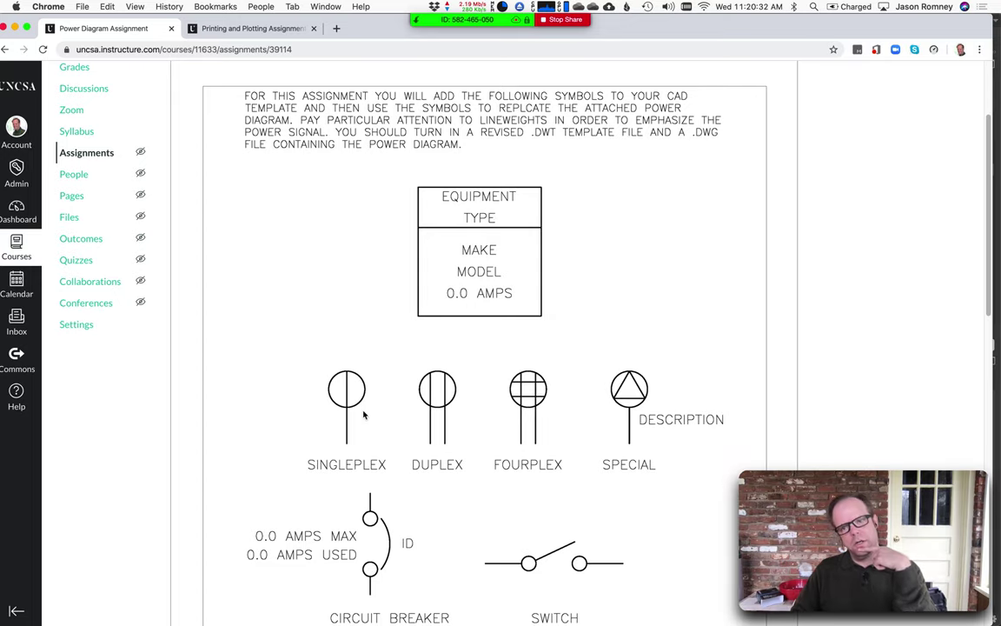
scroll(364, 416, "down", 12)
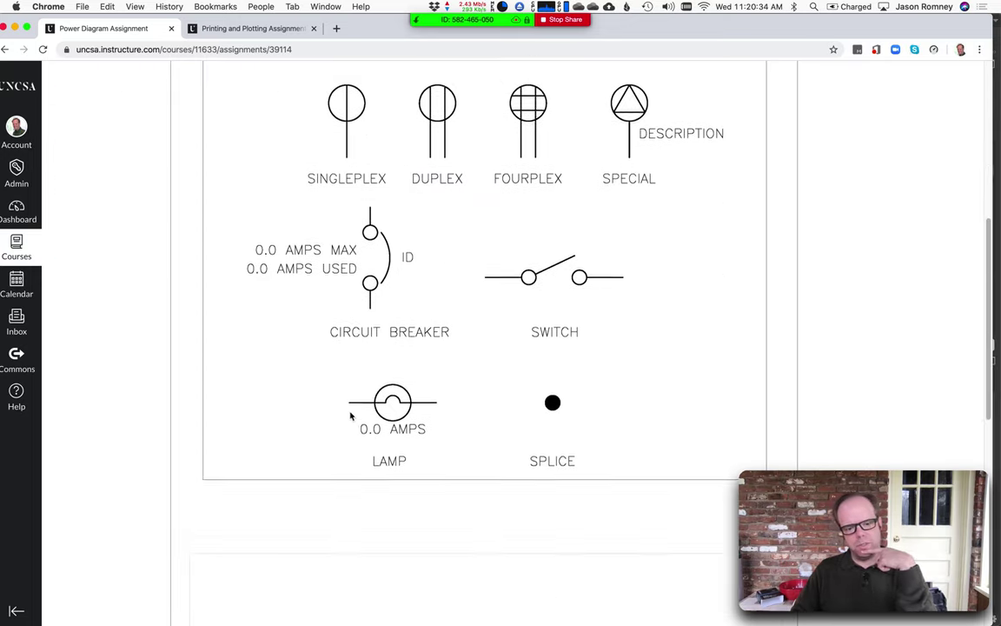
scroll(347, 416, "down", 2)
left_click(380, 371)
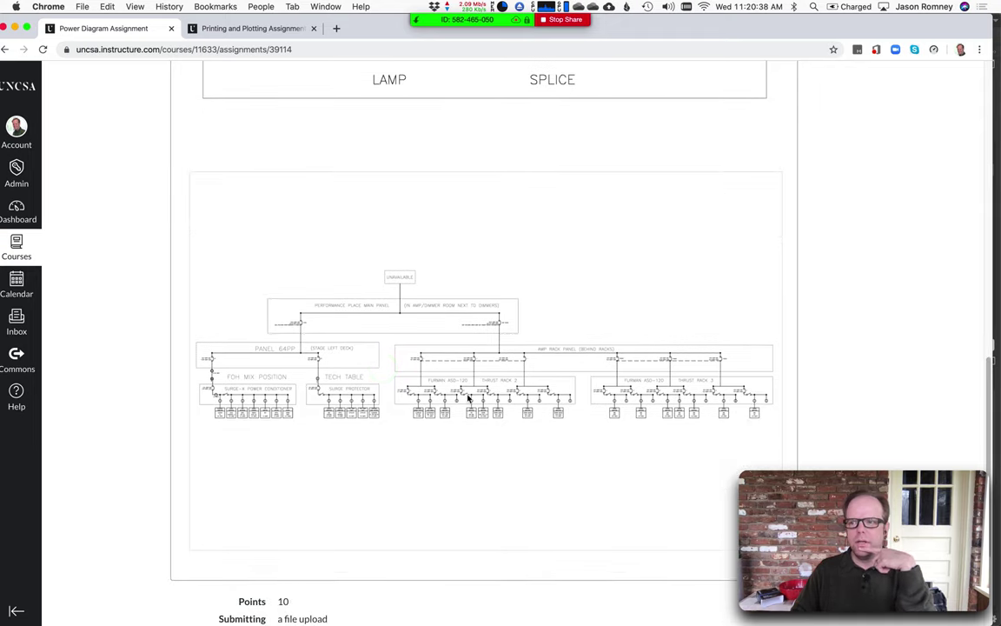
left_click(431, 397)
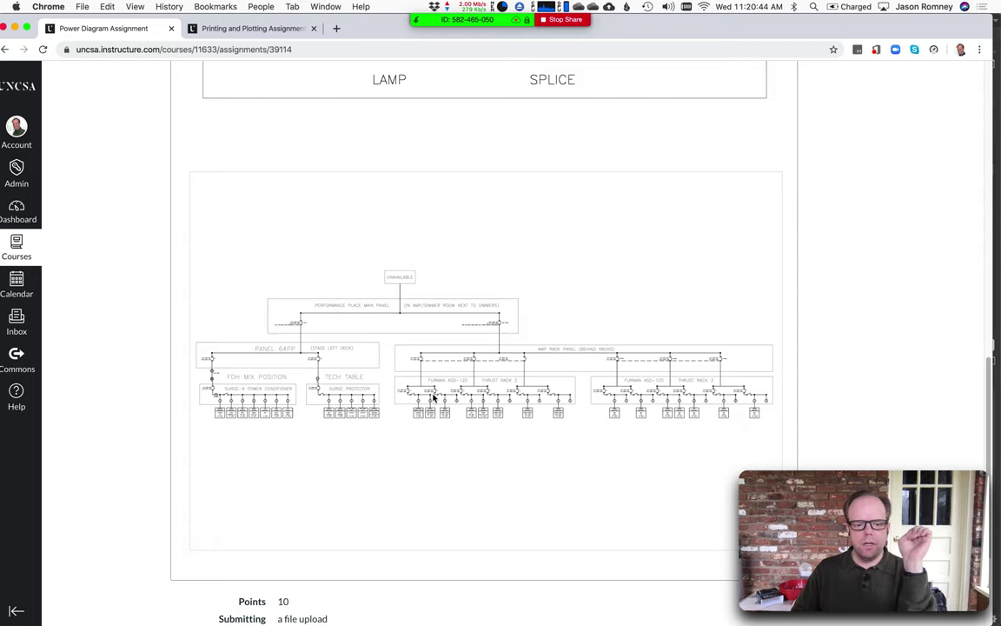
scroll(434, 397, "down", 3)
scroll(434, 397, "up", 5)
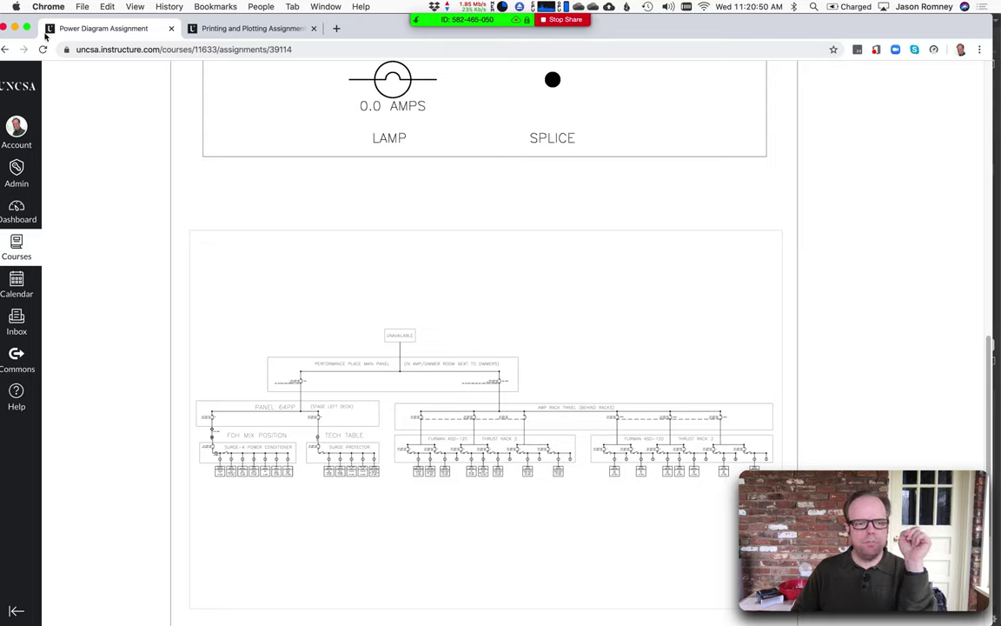
Step: Return to AutoCAD and examine the THRUST circuit breakers in the amp rack panel above Thrust Rack 3
key("ctrl+Left")
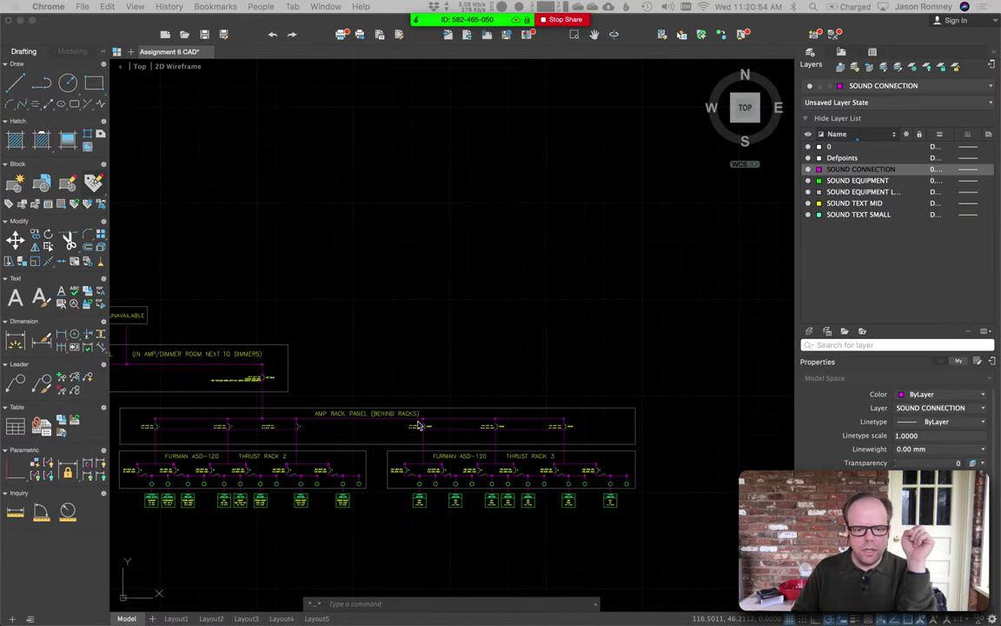
scroll(418, 424, "up", 3)
left_click_drag(445, 455, 459, 396)
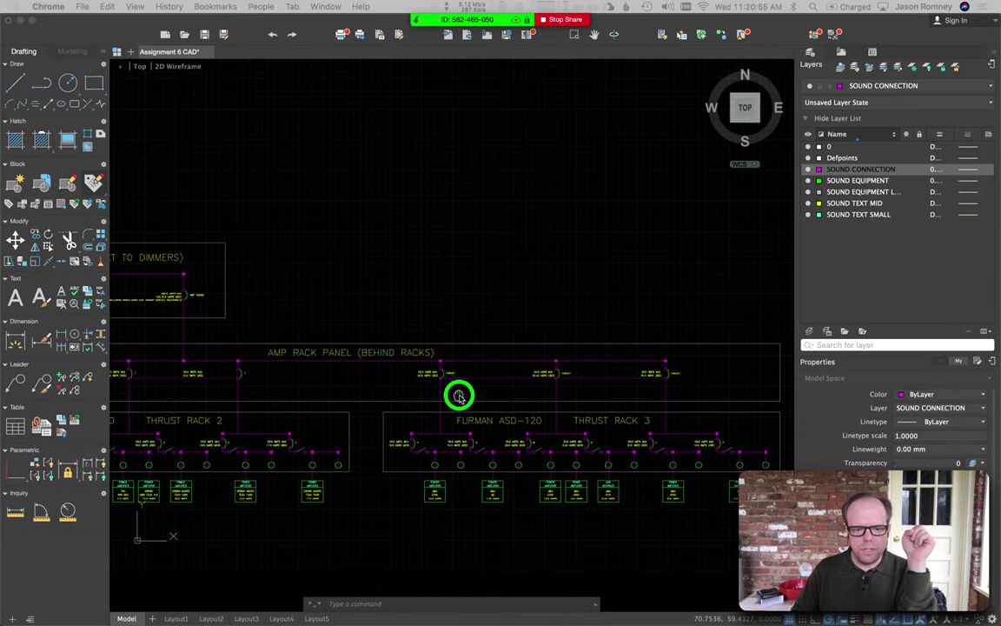
key("Escape")
key("Escape")
key("Escape")
left_click(485, 309)
left_click(496, 315)
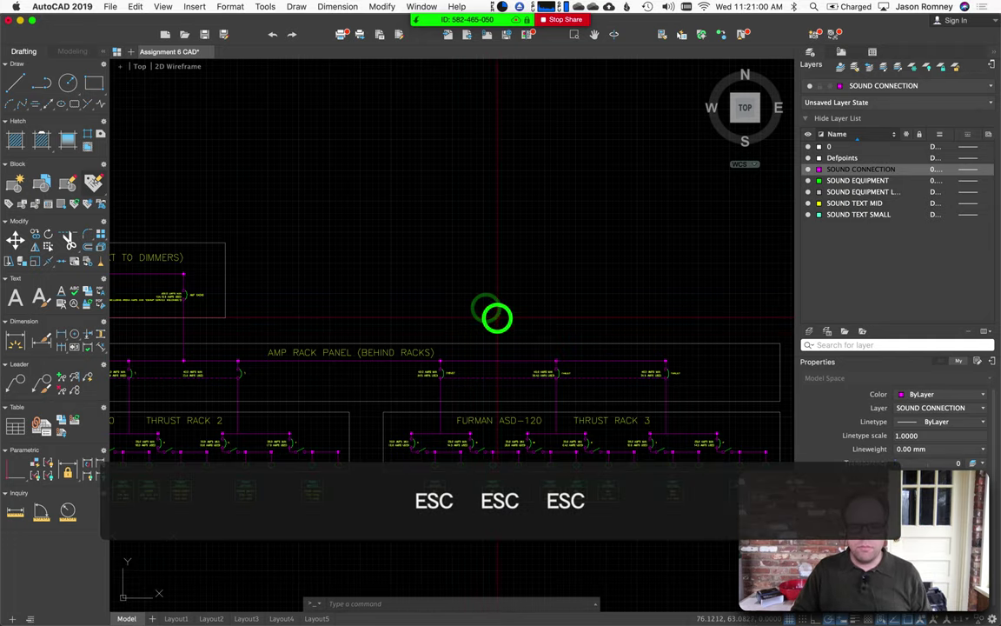
scroll(497, 318, "up", 2)
scroll(569, 417, "up", 6)
scroll(565, 417, "down", 5)
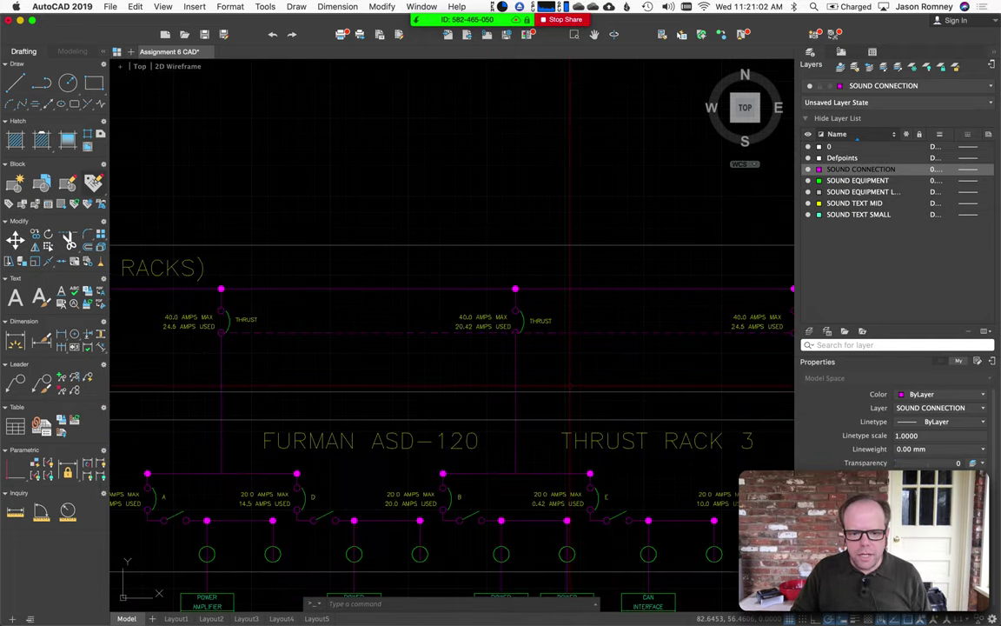
Step: Inspect the linetype properties of the dashed line connecting the three THRUST circuit breakers, leaving the line deselected
mouse_move(567, 384)
left_mouse_down()
mouse_move(472, 379)
mouse_move(496, 373)
mouse_move(485, 372)
left_mouse_up()
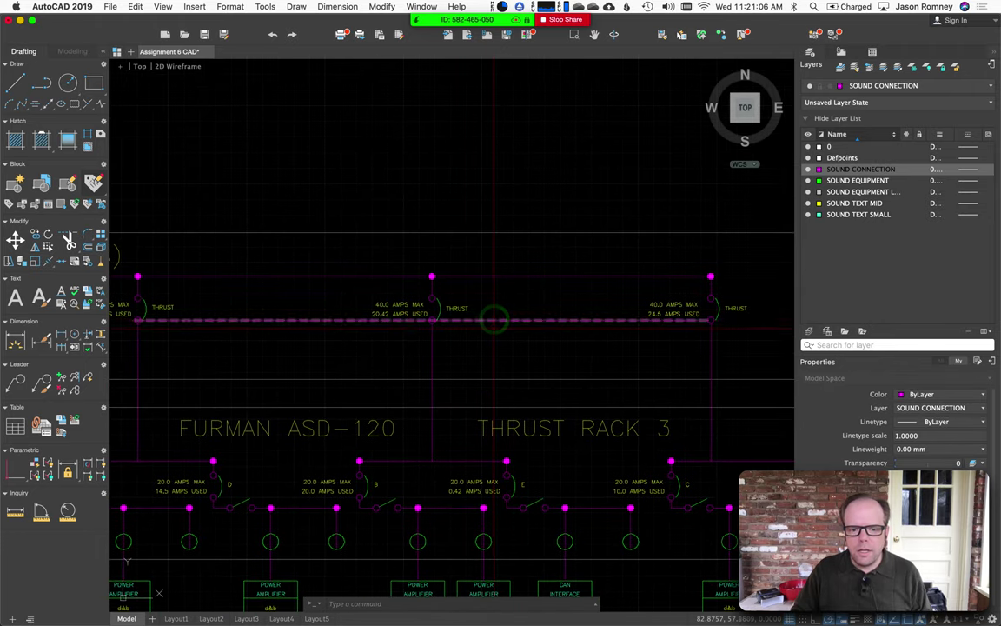
left_click(494, 321)
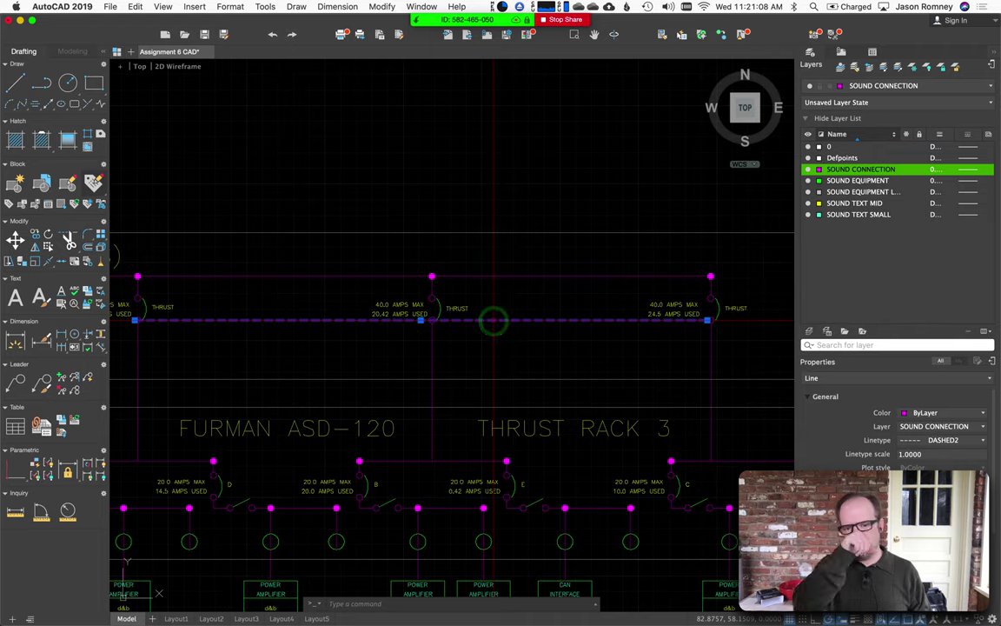
key("Escape")
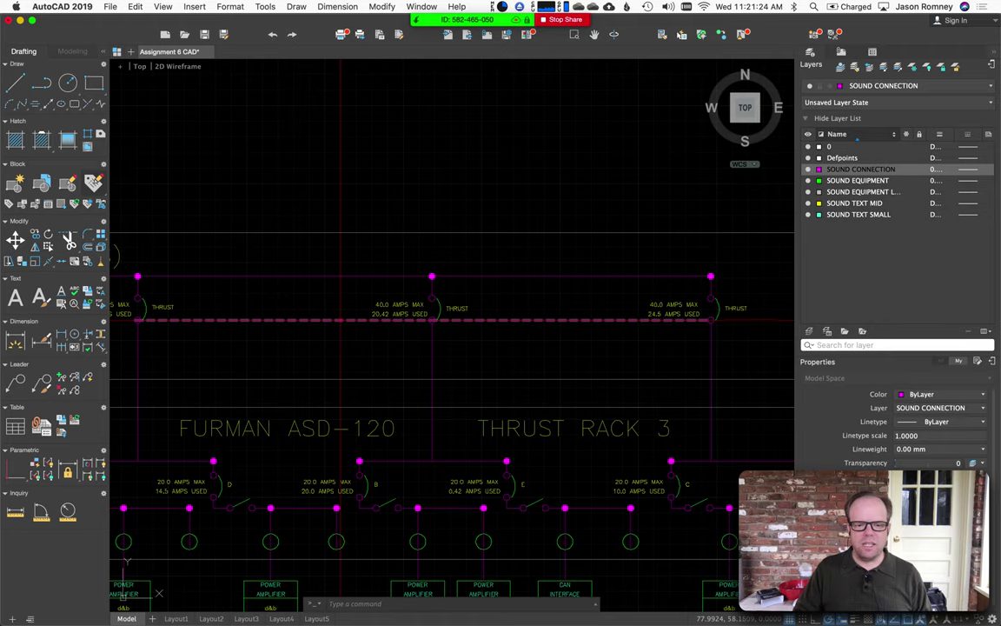
left_click(339, 320)
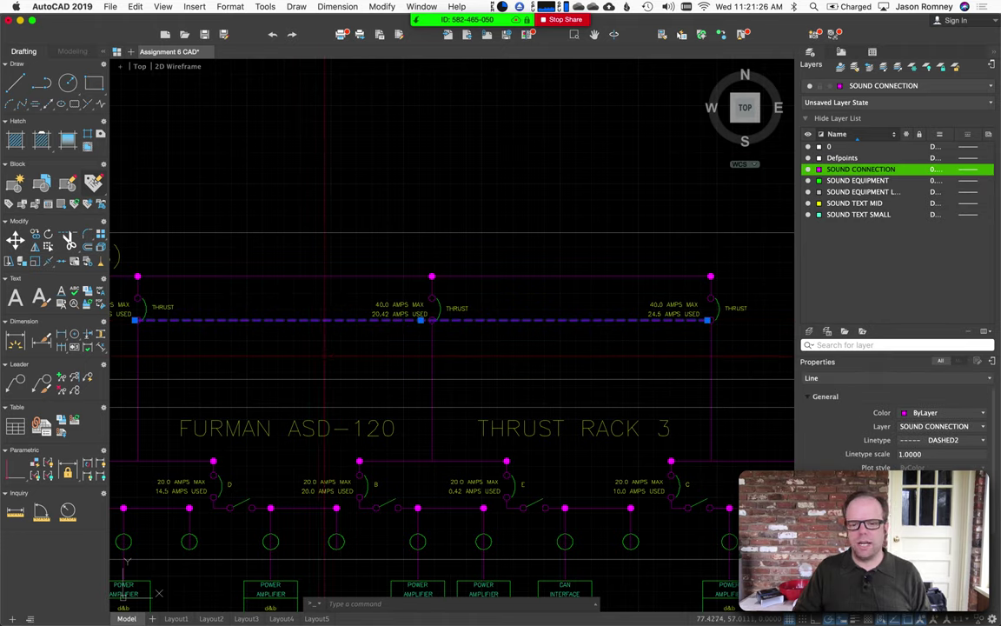
key("Escape")
key("Escape")
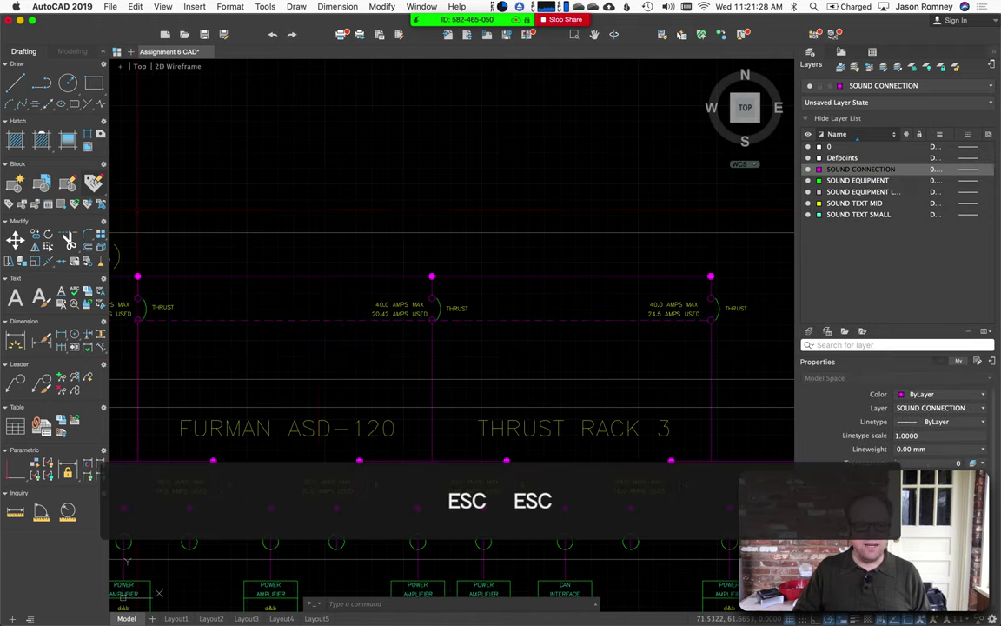
Step: Draw a horizontal practice line in the empty space above the amp rack panel on the SOUND CONNECTION layer
left_click(14, 82)
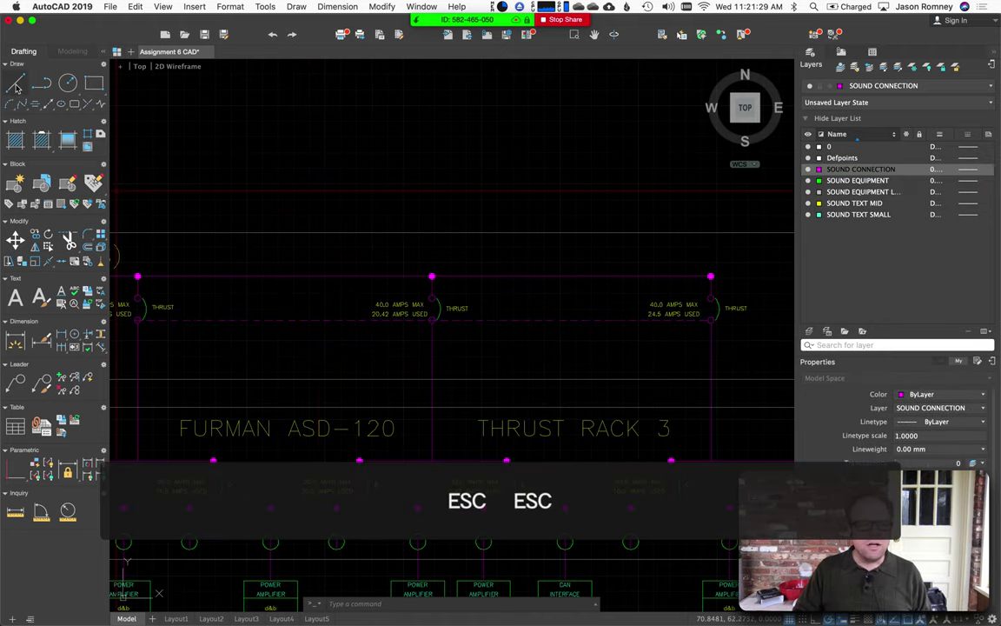
left_click(153, 139)
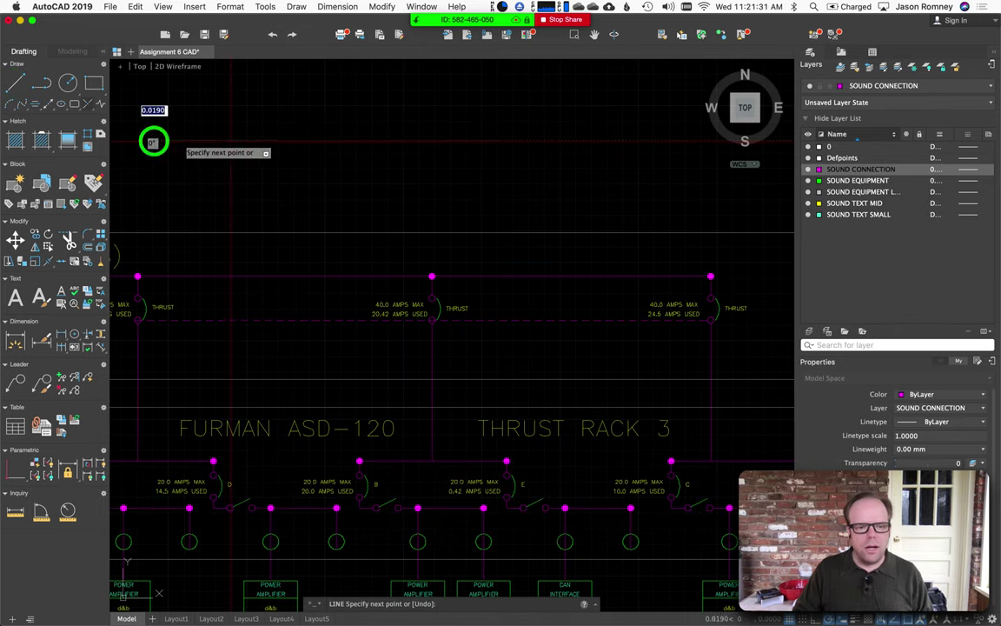
left_click(634, 139)
key("Escape")
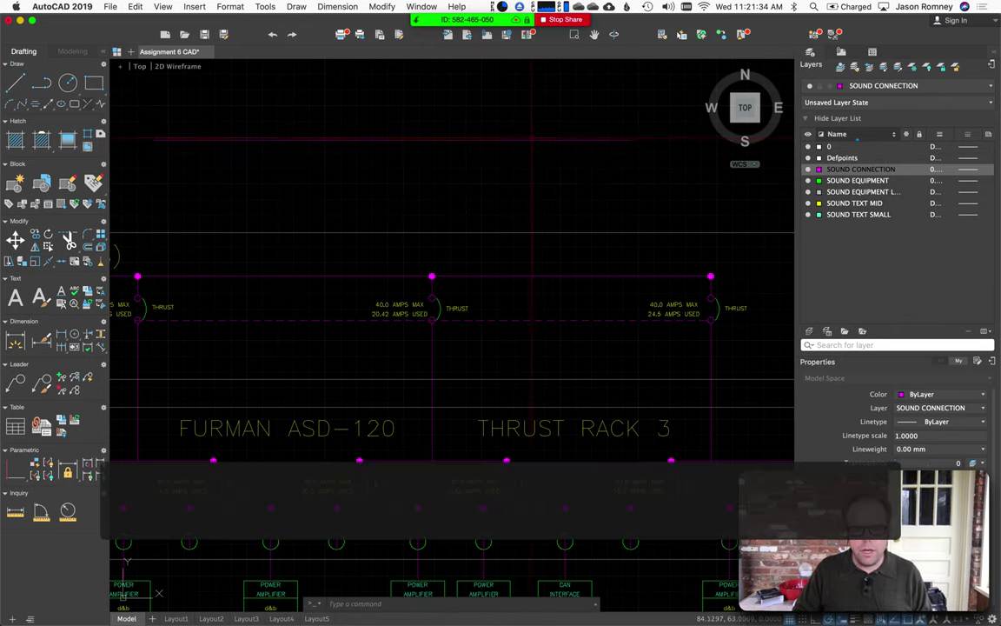
Step: Open the linetype selection for the new practice line and reload the ACAD_ISO02W100 linetype from acad.lin
left_click(528, 139)
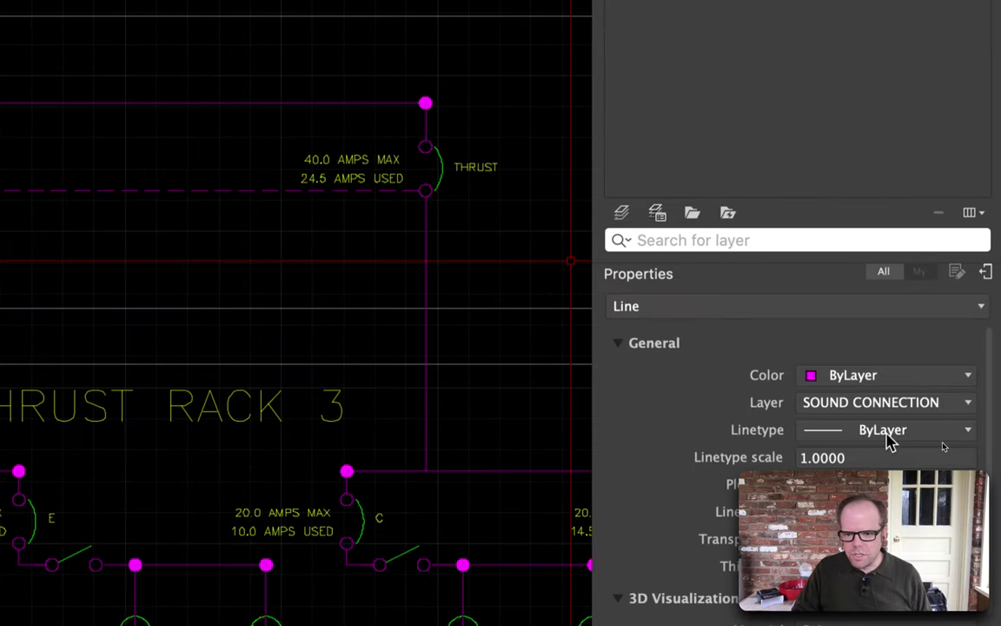
left_click(942, 443)
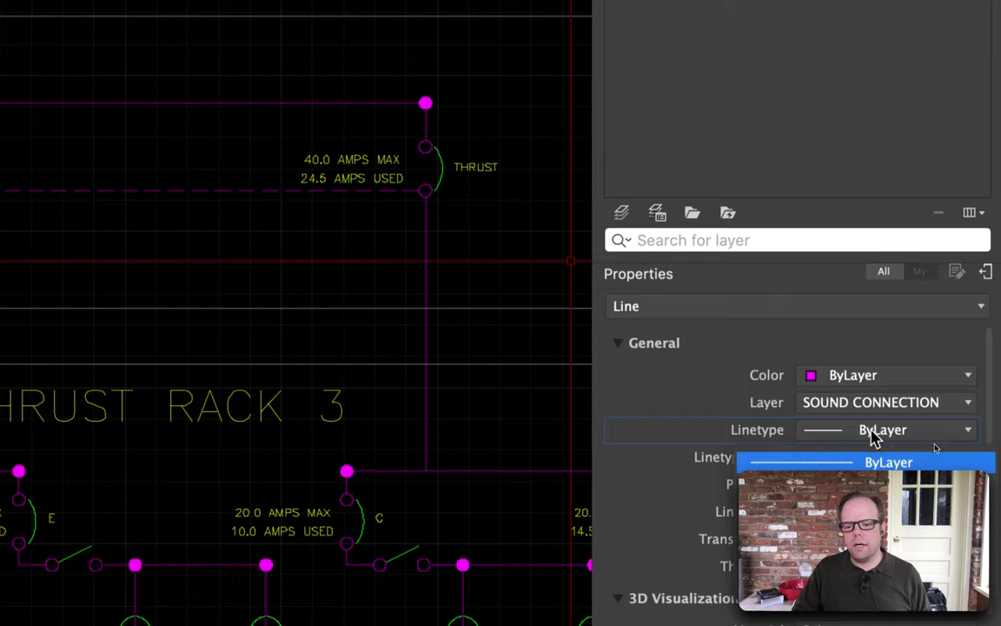
left_click(909, 463)
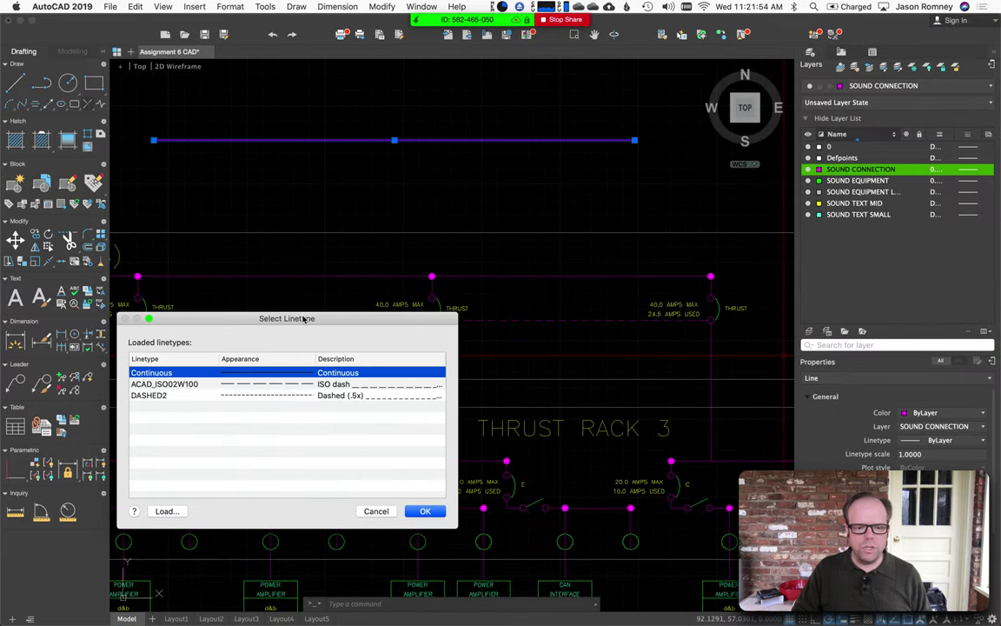
mouse_move(303, 318)
left_mouse_down()
mouse_move(386, 206)
mouse_move(497, 129)
left_mouse_up()
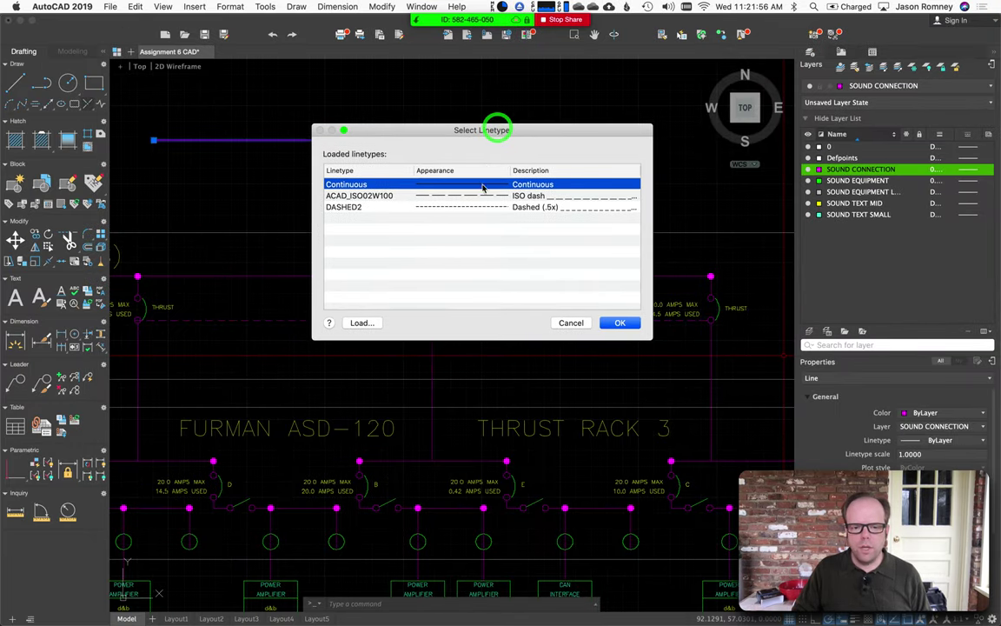
left_click(367, 323)
scroll(548, 170, "down", 10)
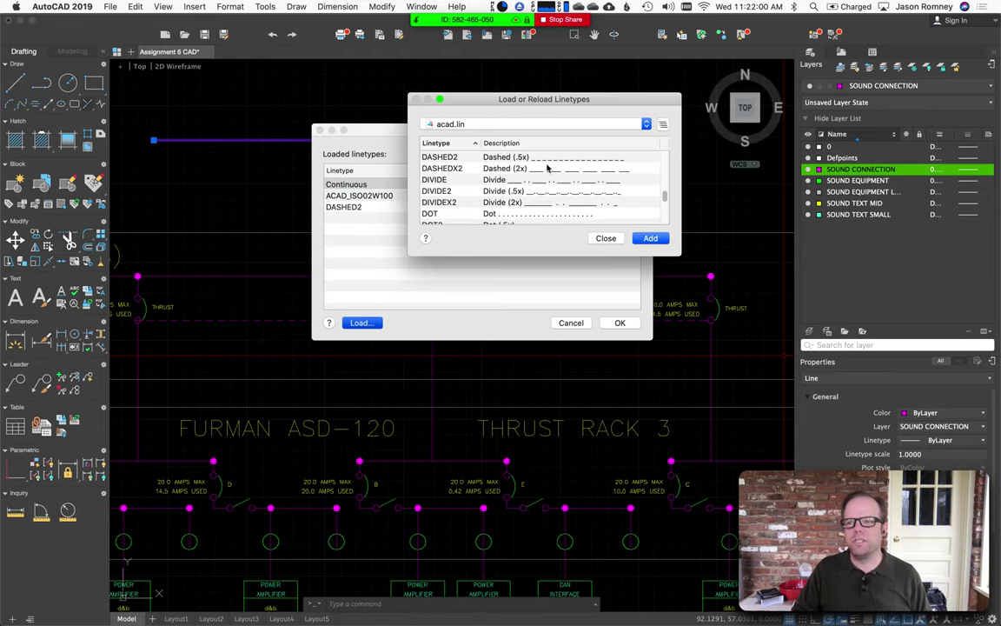
scroll(548, 168, "up", 10)
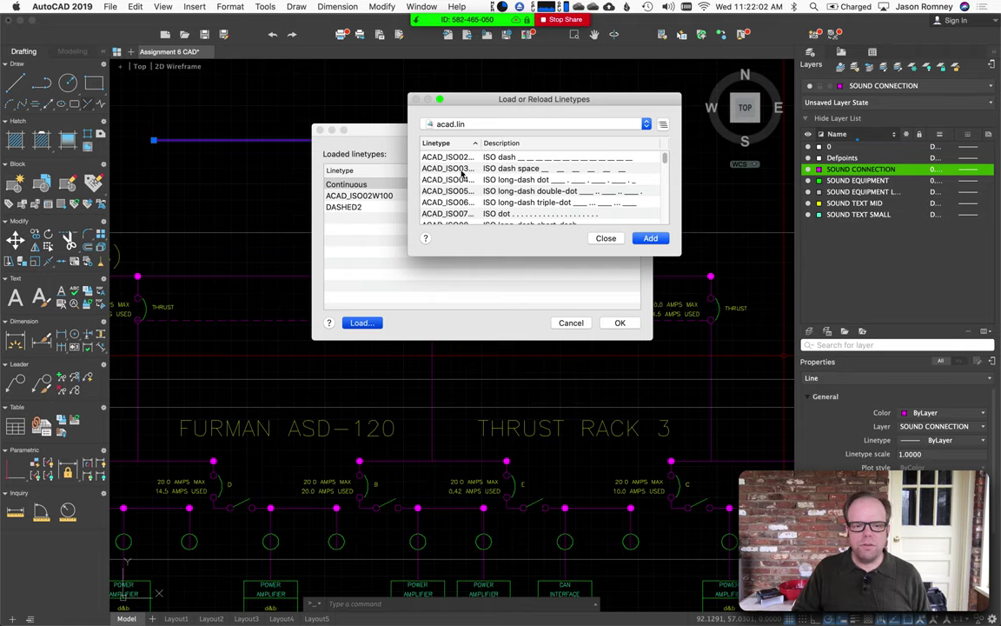
left_click(508, 159)
left_click(649, 238)
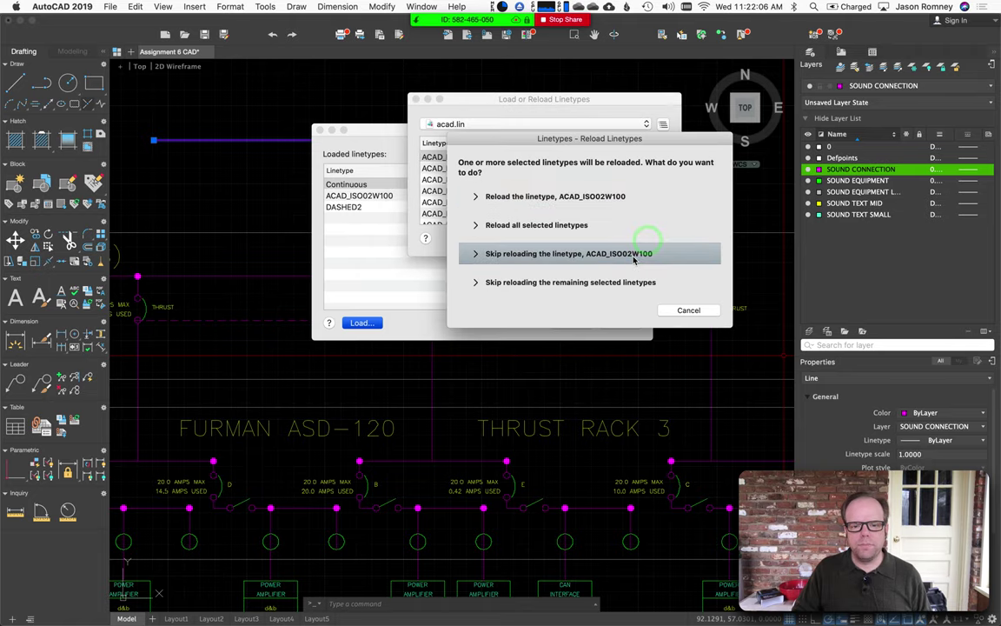
left_click(560, 198)
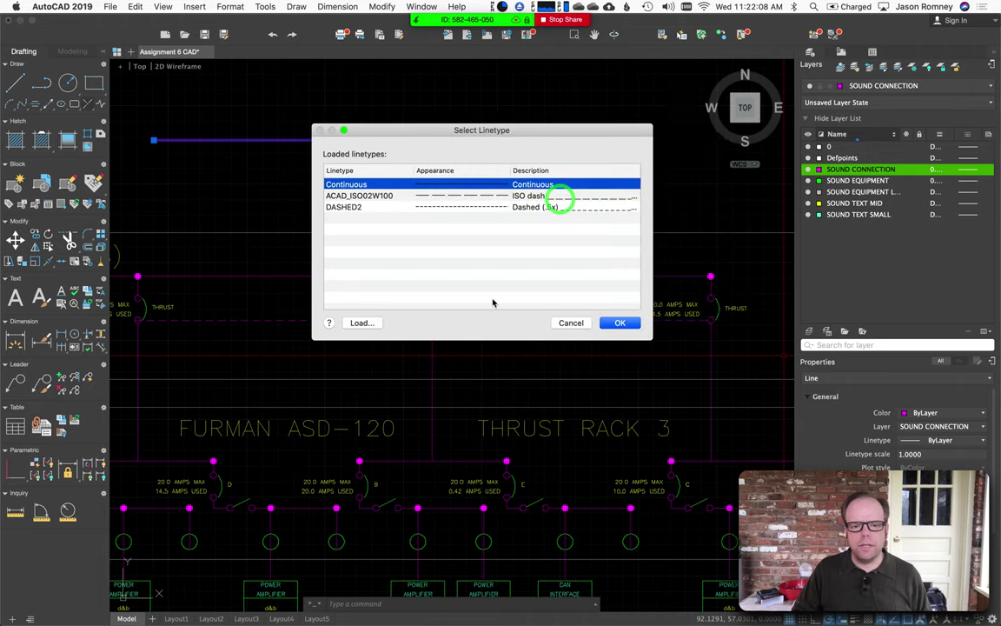
Step: Apply the DASHED2 linetype to the practice line and recheck its linetype options, leaving the line deselected
left_click(435, 207)
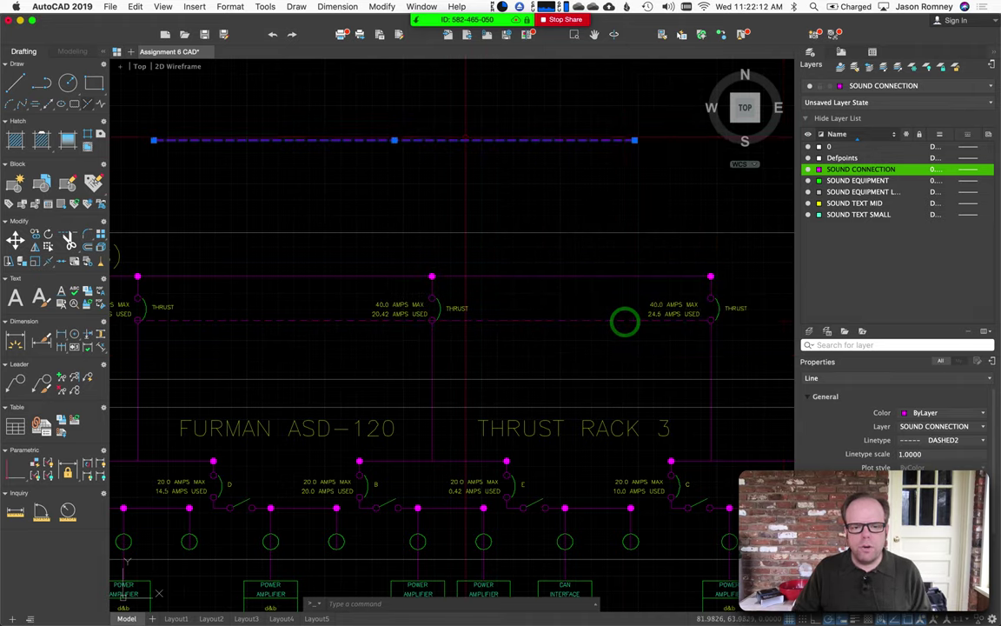
key("Escape")
left_click(448, 139)
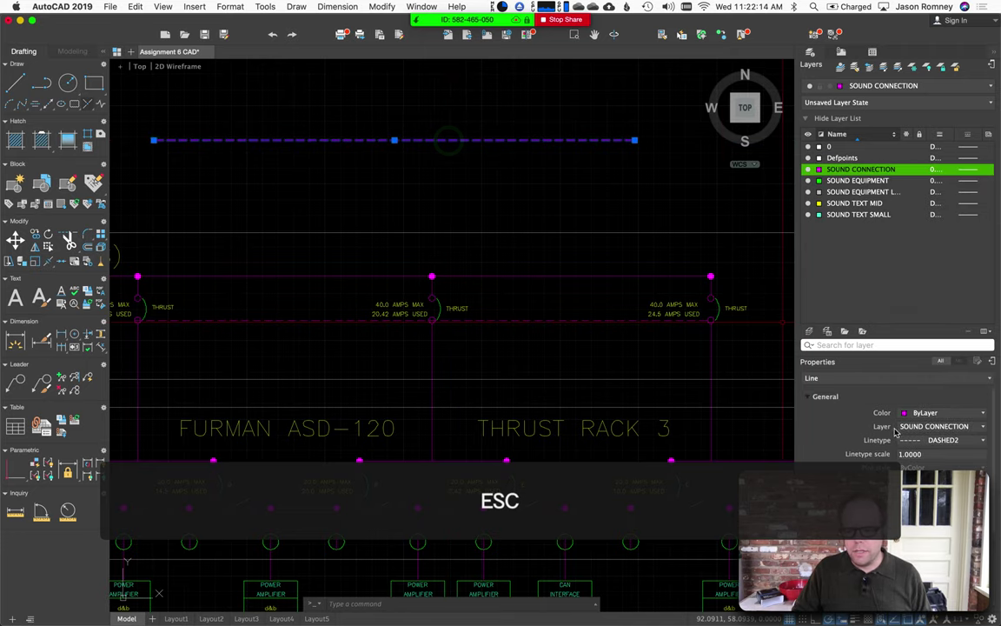
left_click(908, 441)
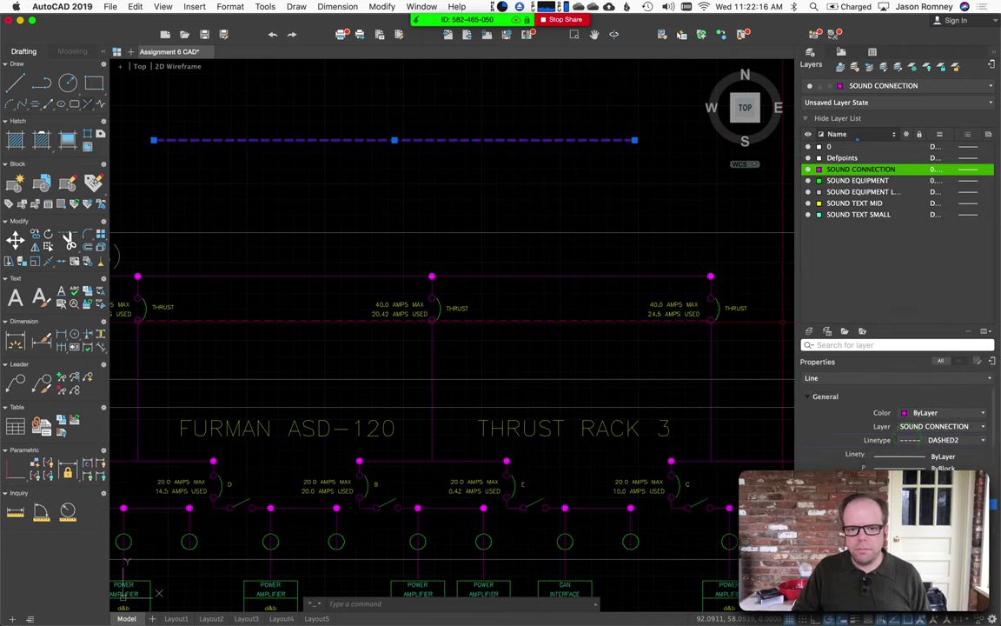
key("Escape")
key("Escape")
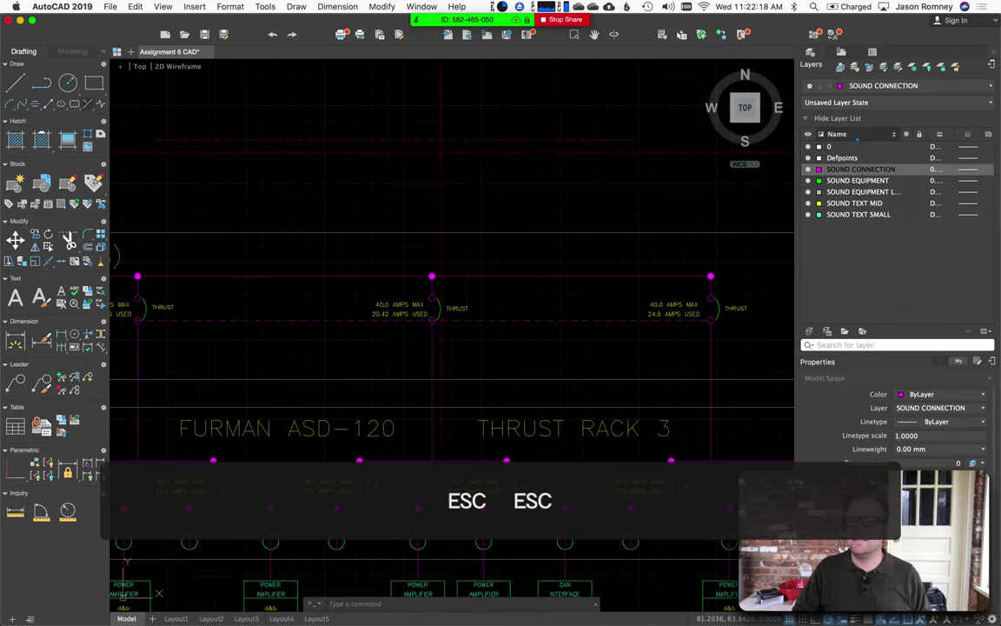
Step: Review the power diagram from Thrust Rack 3 across to the tech table's surge protector and its connected equipment
scroll(393, 180, "down", 2)
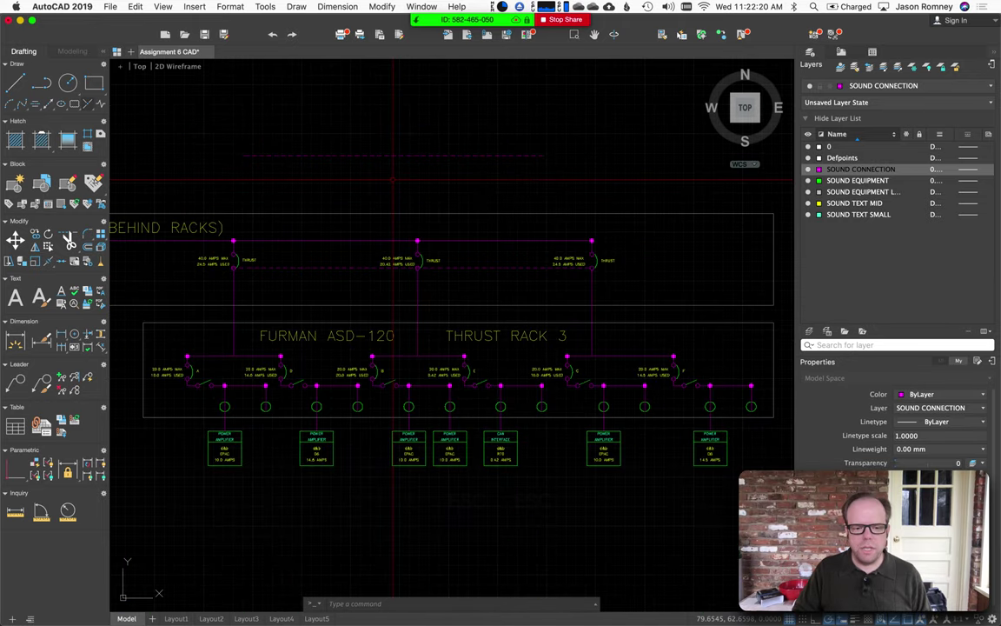
scroll(393, 181, "down", 2)
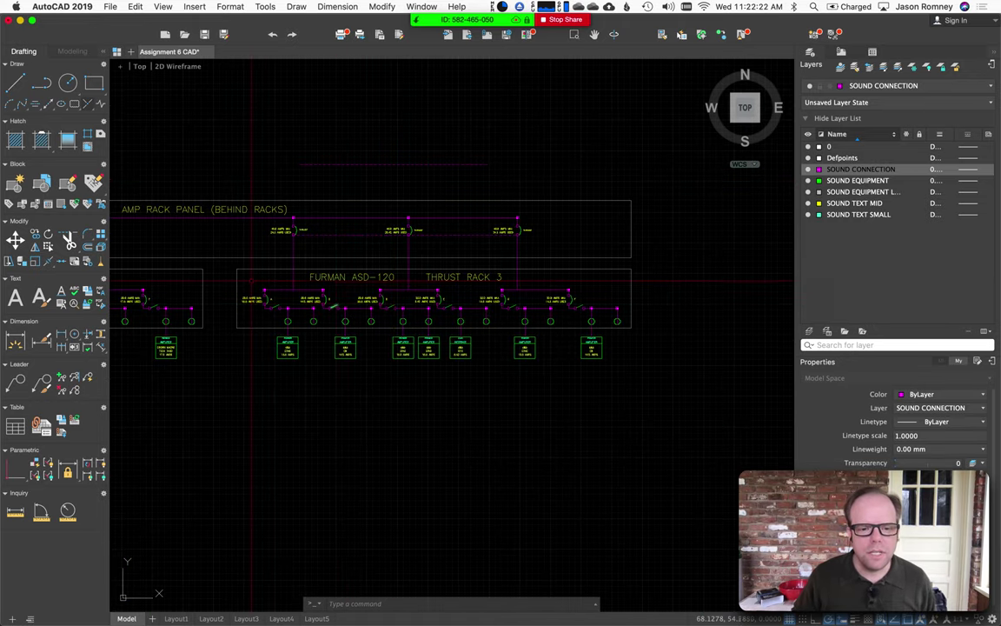
scroll(253, 281, "down", 2)
left_click_drag(251, 280, 526, 289)
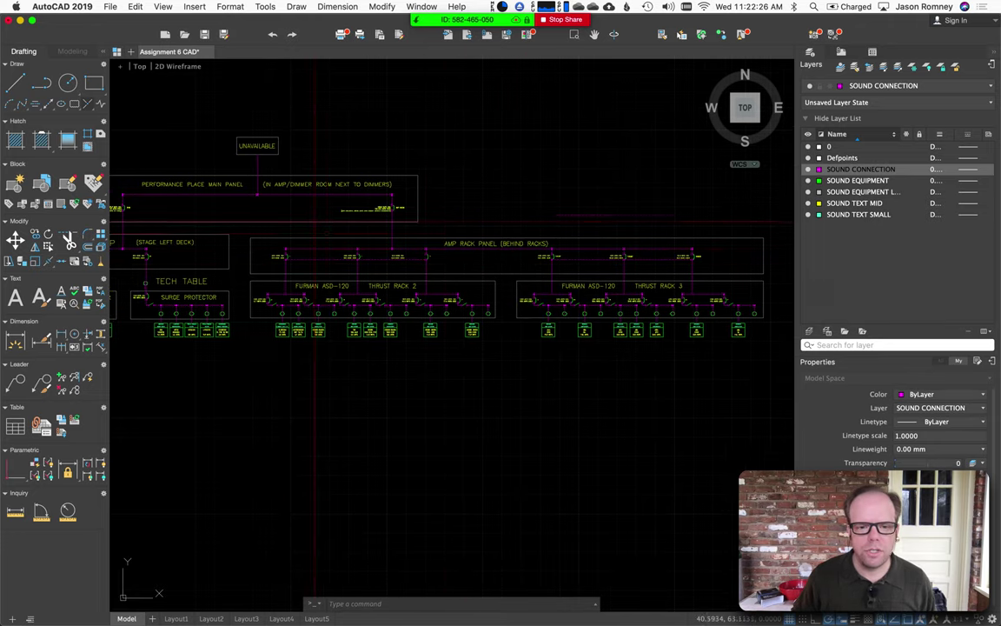
left_click_drag(264, 208, 486, 212)
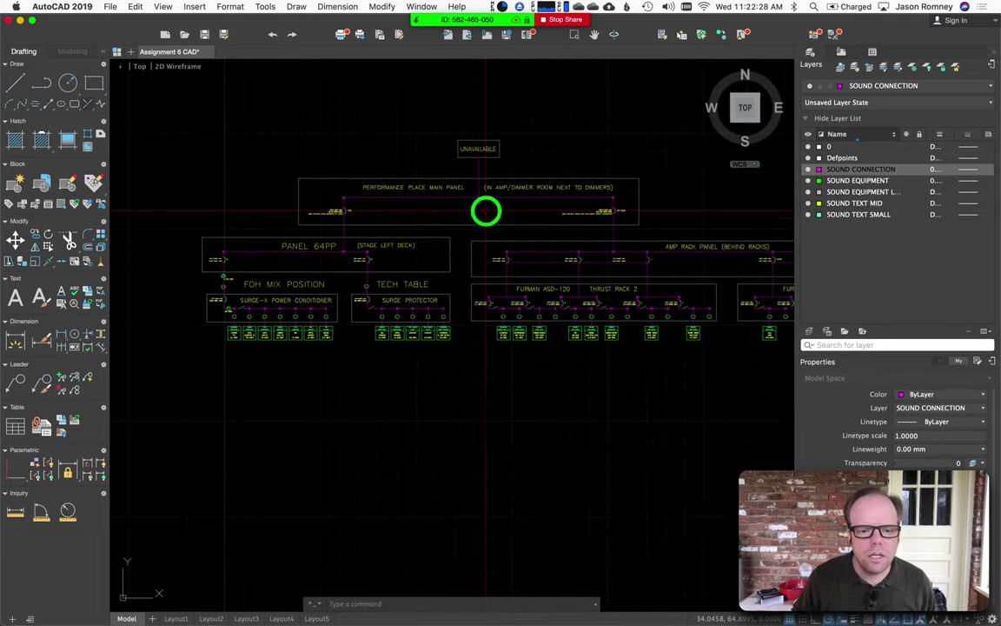
scroll(363, 299, "up", 5)
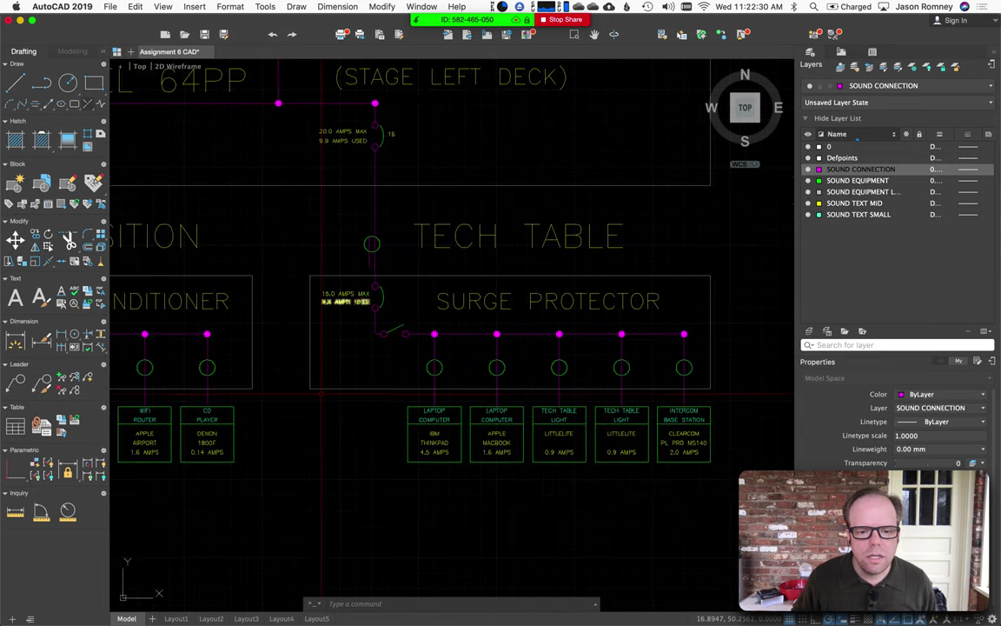
Step: Review the tech table surge protector and amp rack panel sections of the power diagram, finishing at the assignment instructions and symbol set
mouse_move(321, 395)
left_mouse_down()
mouse_move(779, 379)
mouse_move(404, 379)
left_mouse_up()
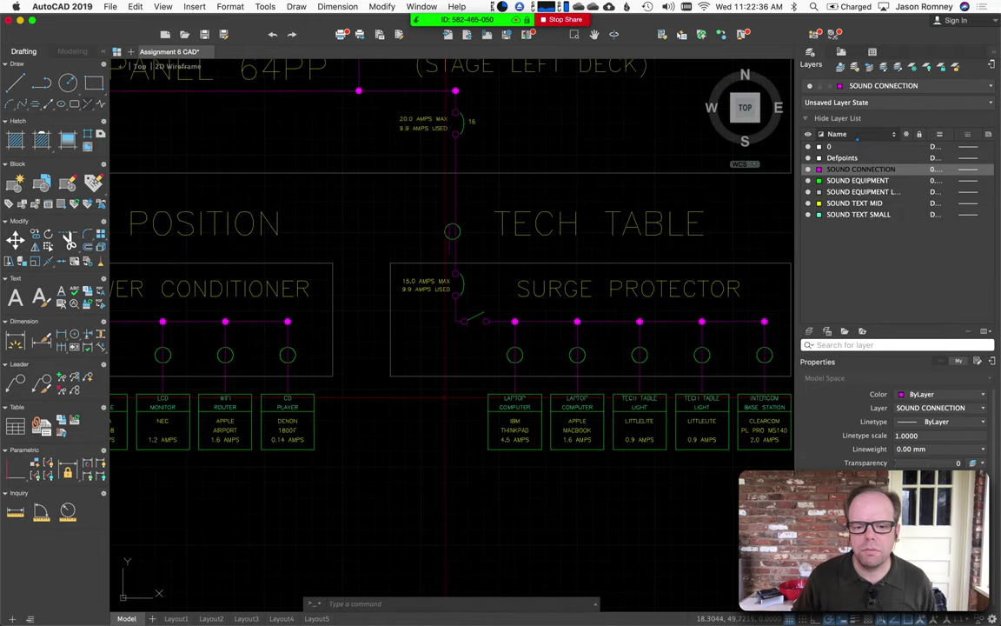
scroll(443, 392, "down", 2)
scroll(439, 387, "down", 1)
mouse_move(579, 465)
left_mouse_down()
mouse_move(313, 471)
mouse_move(231, 458)
left_mouse_up()
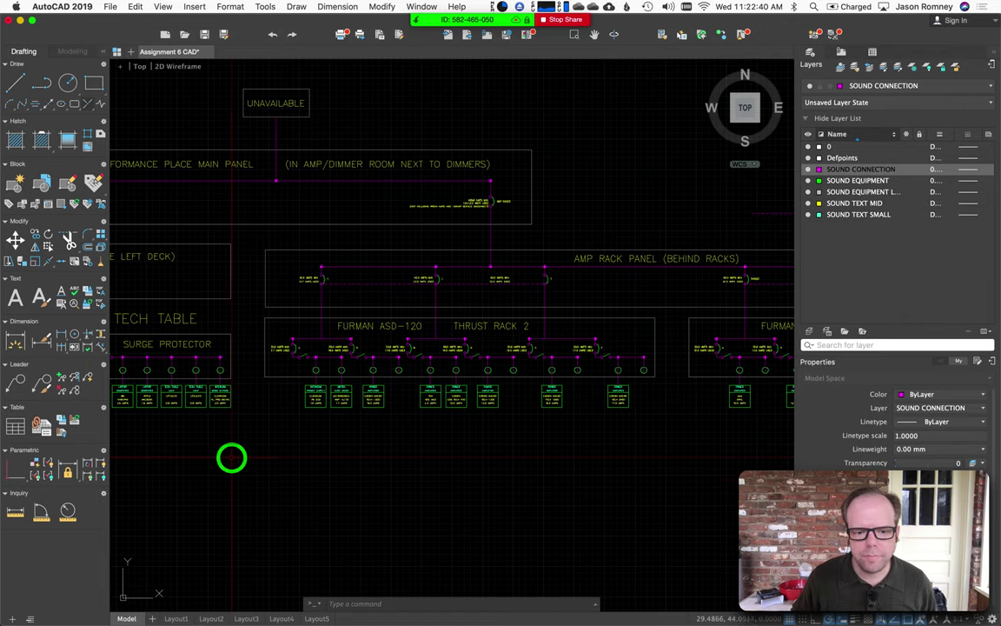
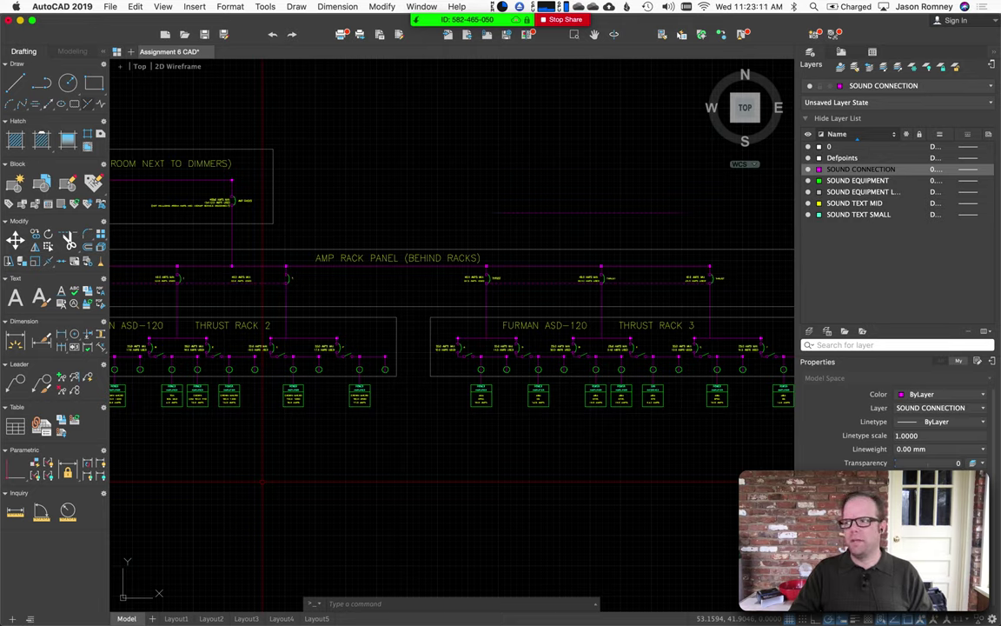
scroll(695, 483, "up", 3)
scroll(695, 482, "down", 3)
scroll(336, 418, "down", 3)
mouse_move(336, 418)
left_mouse_down()
mouse_move(618, 207)
mouse_move(616, 142)
left_mouse_up()
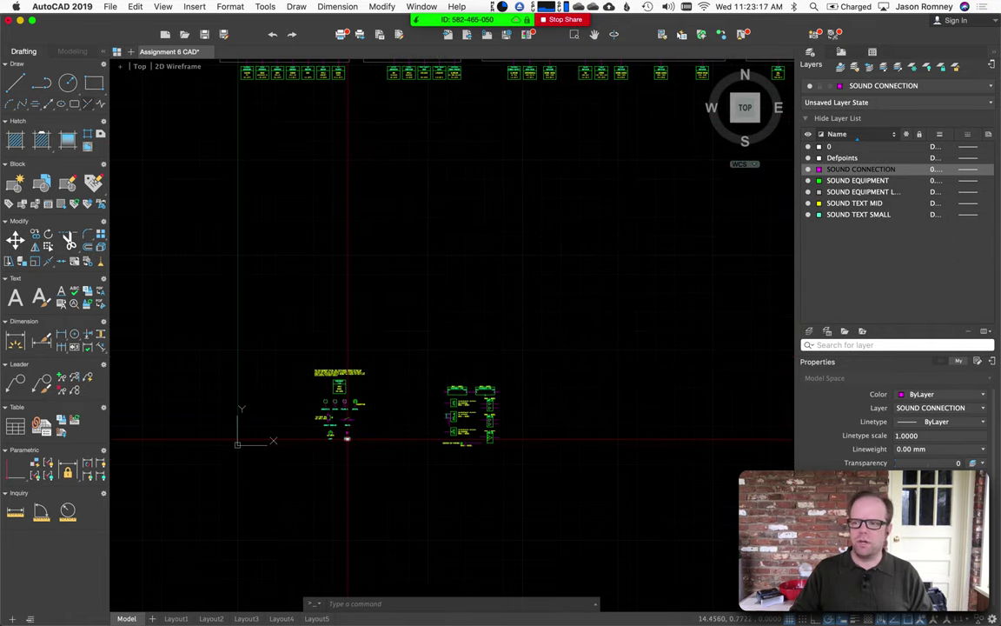
scroll(346, 440, "up", 2)
scroll(346, 424, "up", 4)
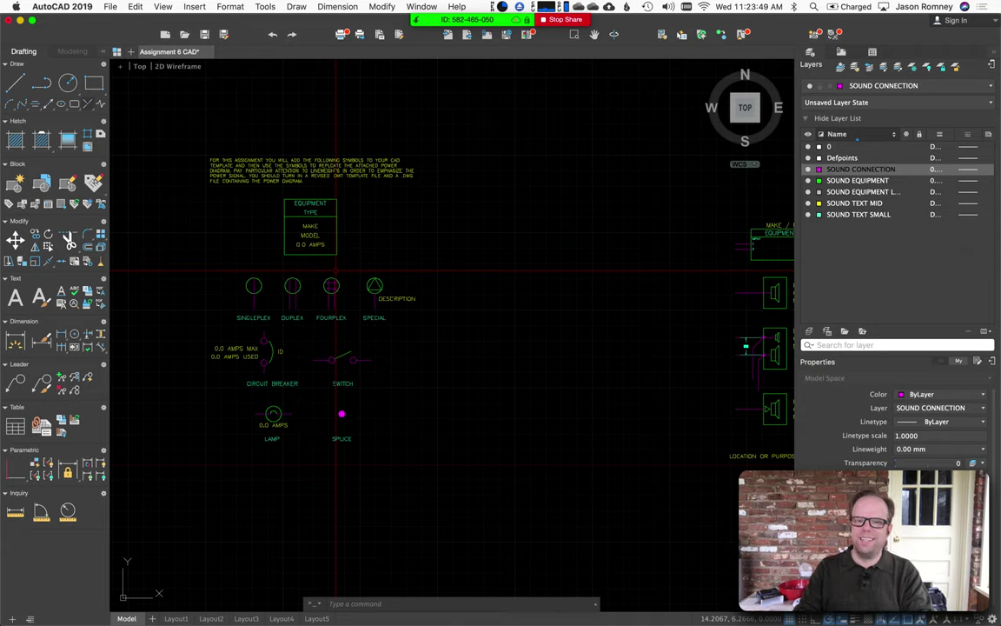
Step: Stop the screen share and show the Zoom meeting full screen in gallery view
mouse_move(469, 35)
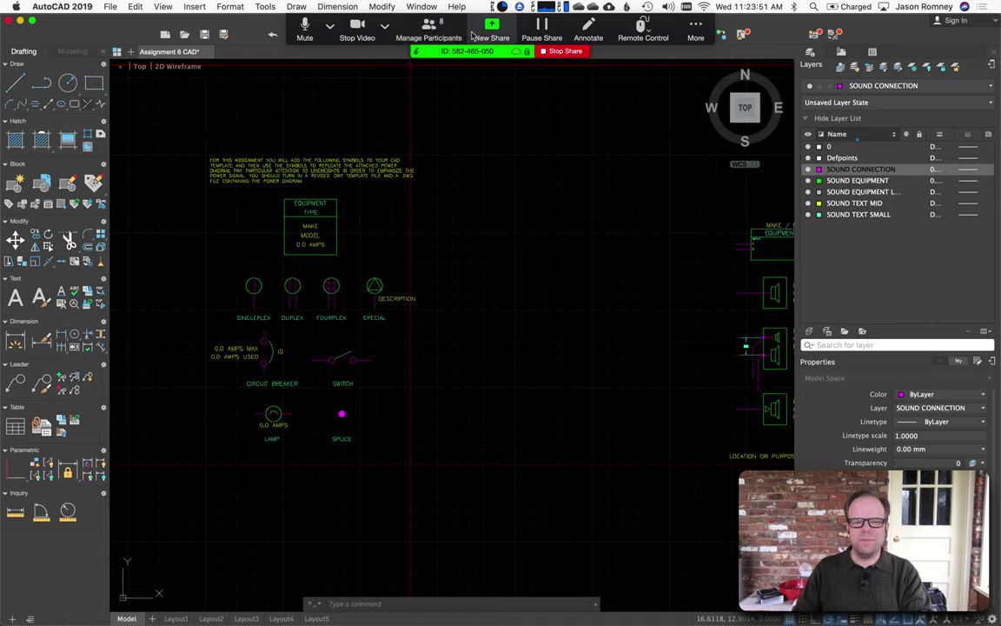
left_click(562, 51)
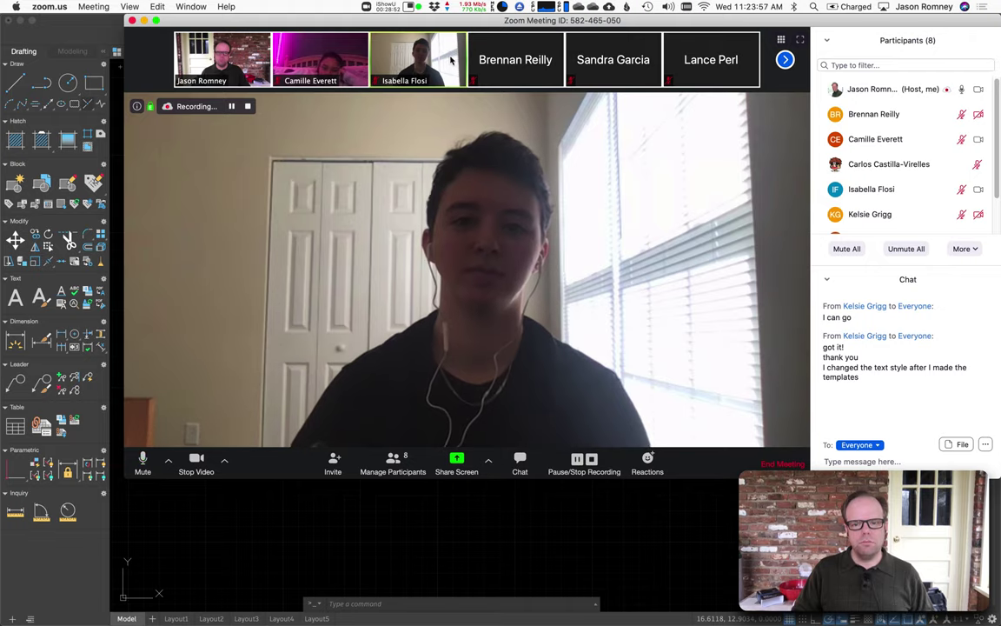
left_click(157, 20)
left_click(199, 42)
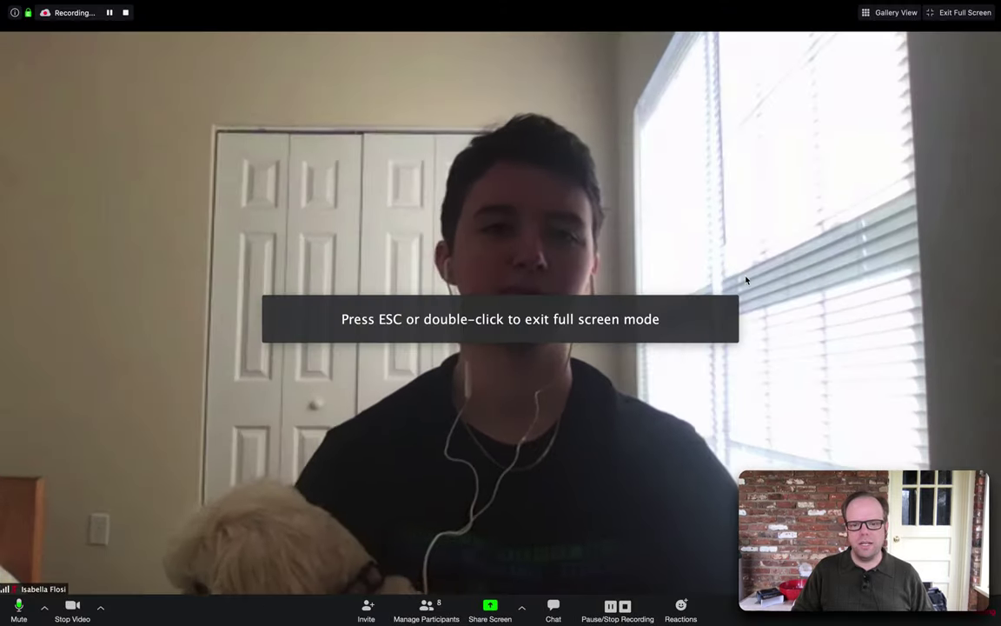
left_click(878, 17)
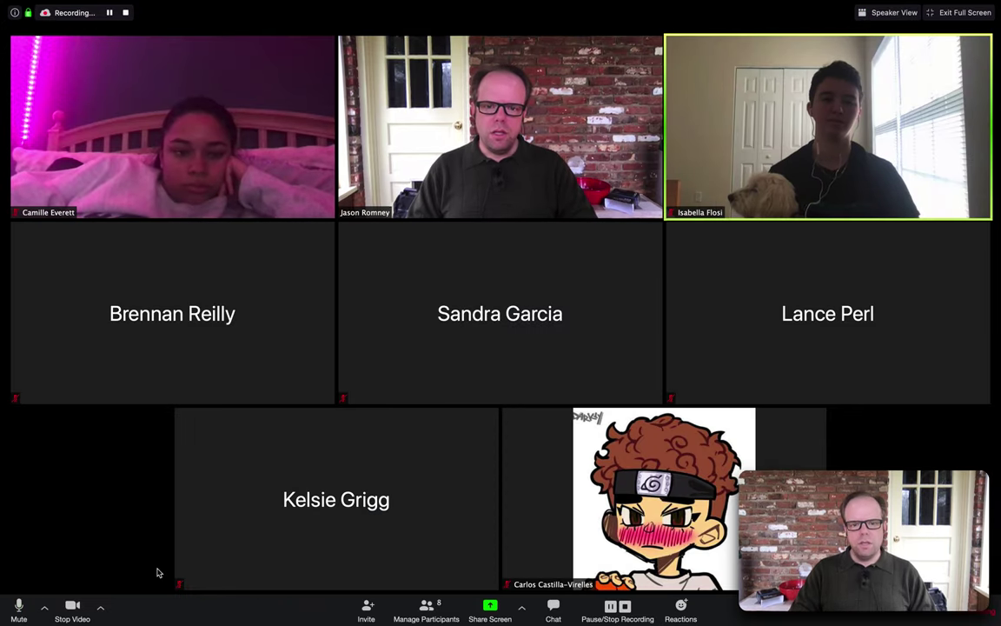